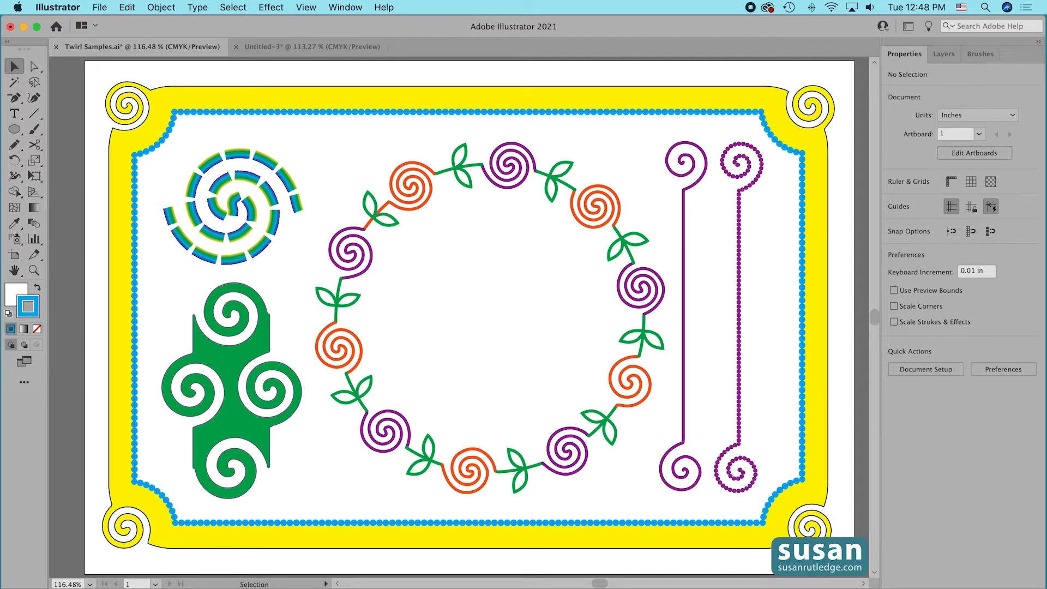
Check whether the toolbar is set to the Advanced or Basic set.
{"action": "left_click", "coordinate": [24, 384]}
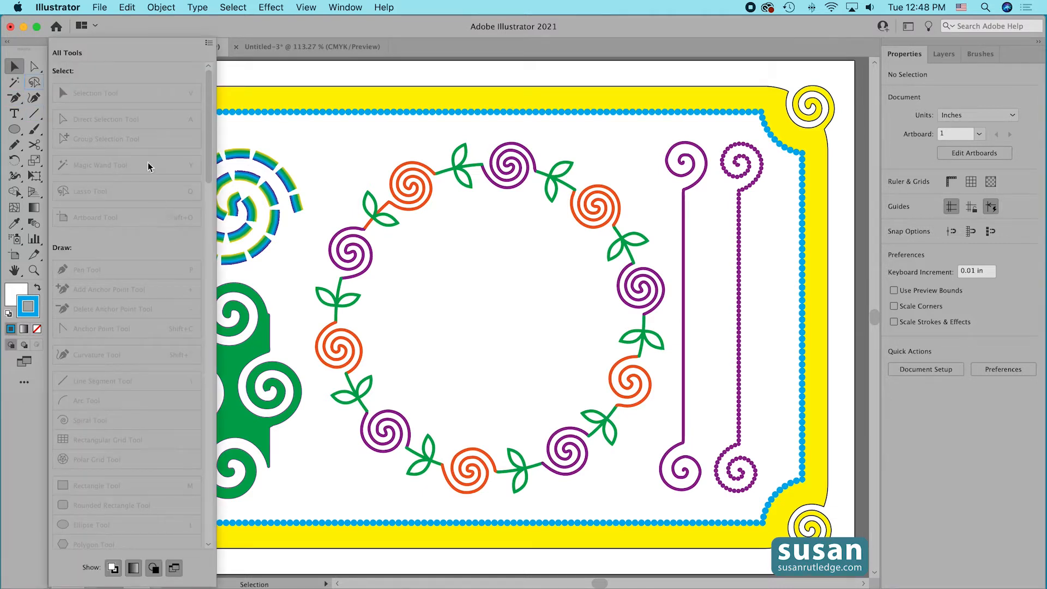
{"action": "left_click", "coordinate": [209, 46]}
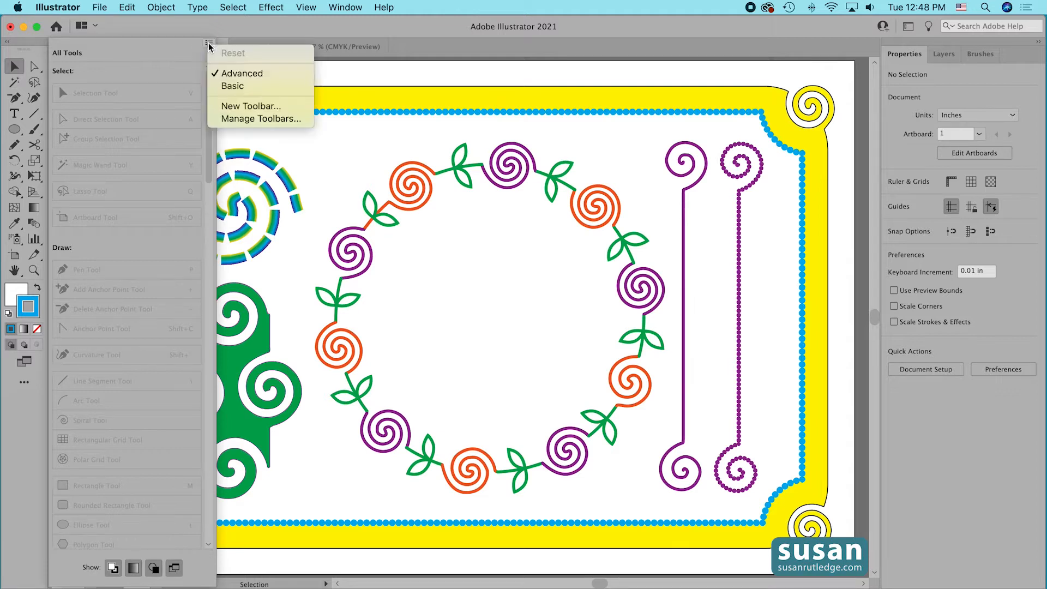
{"action": "left_click", "coordinate": [230, 87]}
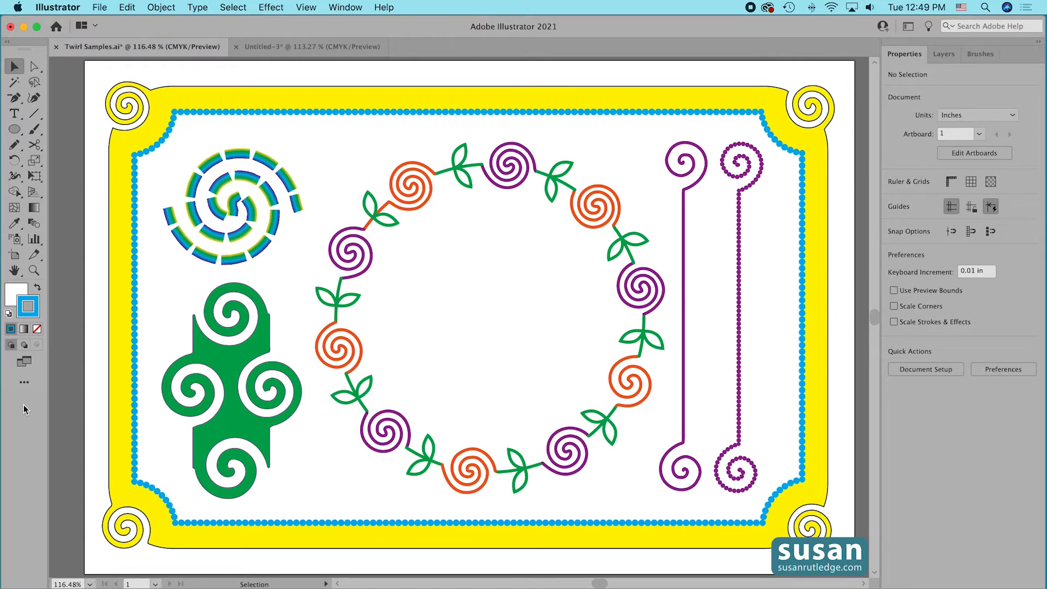
Activate the Twirl Tool and switch to the Untitled-3 document with the two horizontal lines.
{"action": "left_click", "coordinate": [14, 182]}
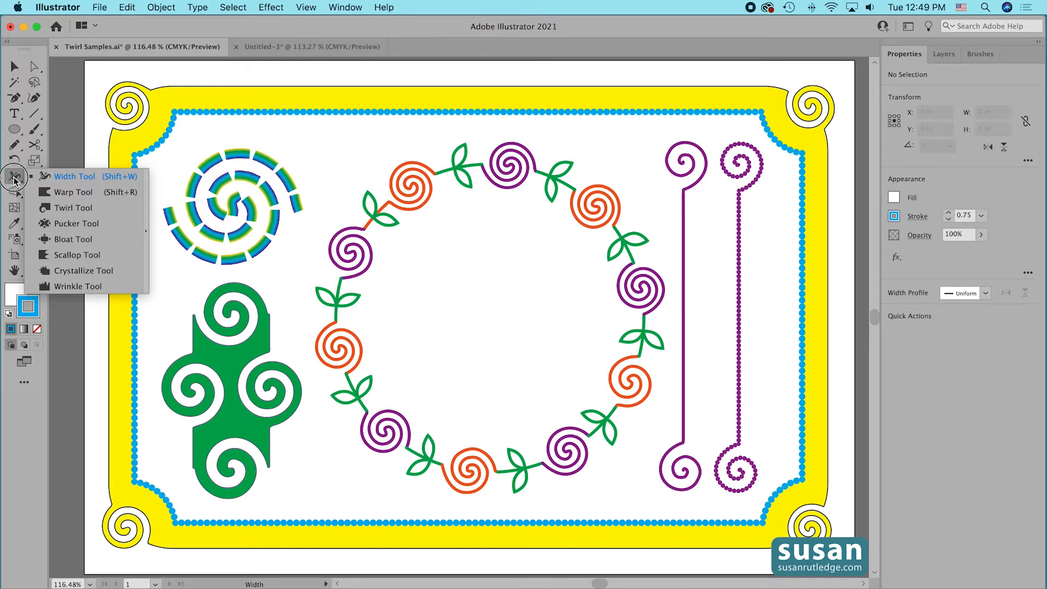
{"action": "left_click", "coordinate": [64, 210]}
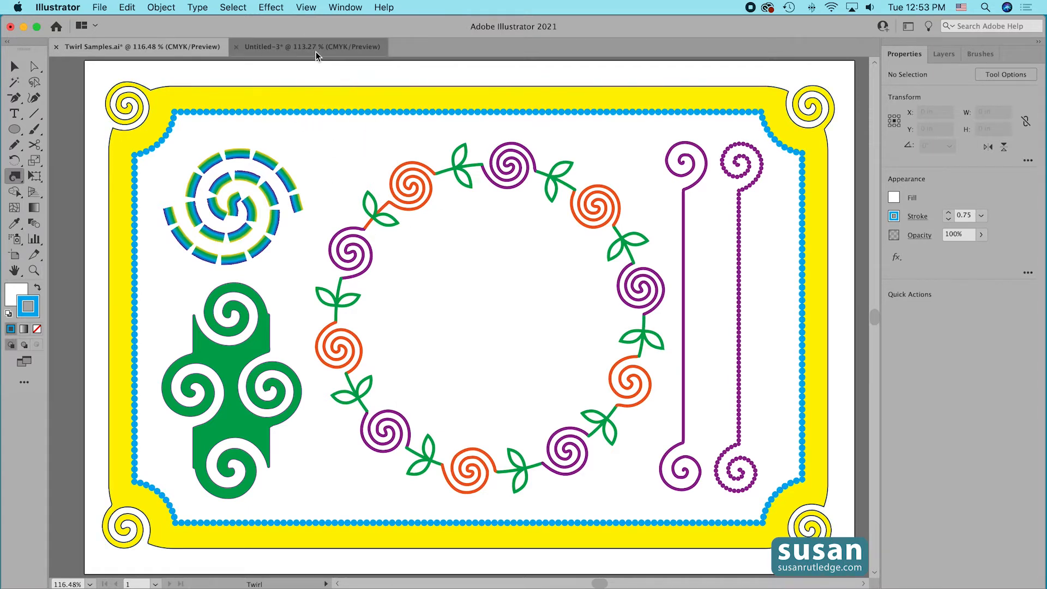
{"action": "left_click", "coordinate": [316, 53]}
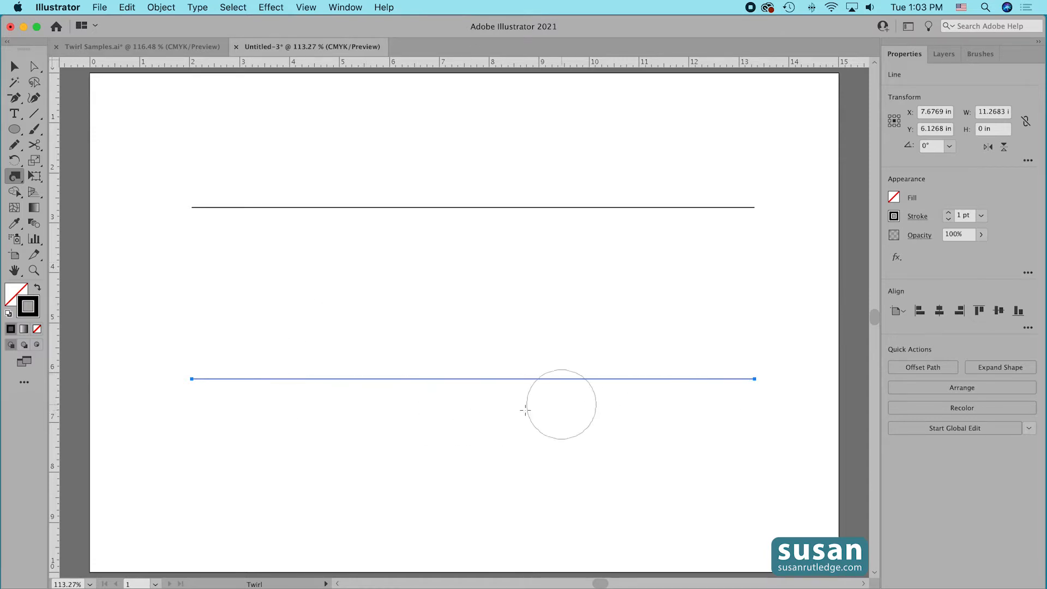
Twirl the selected lower line into spirals at four spots along its length, varying how tightly they wind.
{"action": "left_click", "coordinate": [299, 378]}
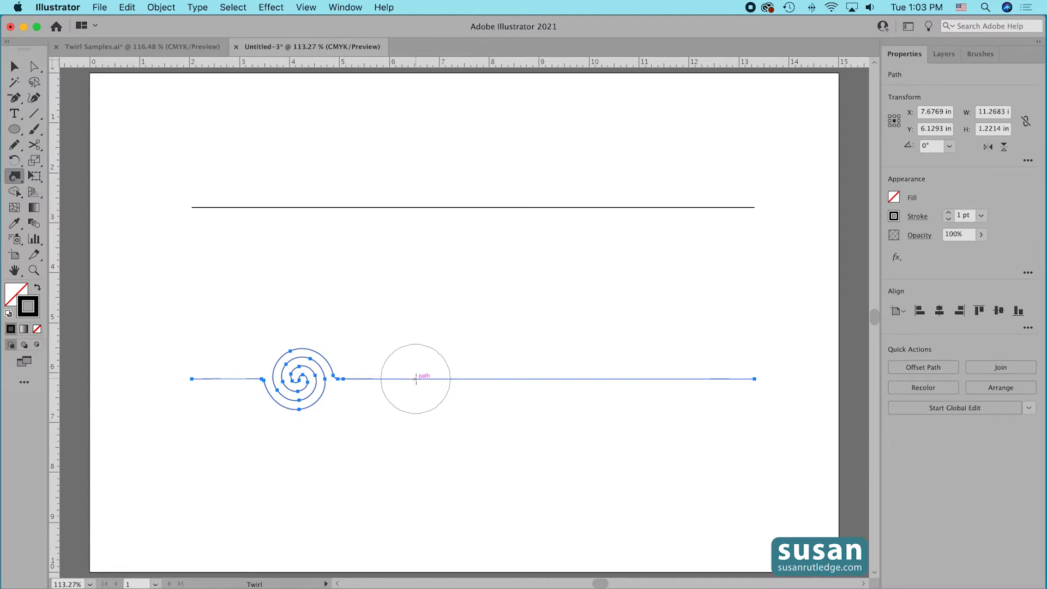
{"action": "left_click_drag", "start_coordinate": [415, 378], "coordinate": [416, 379]}
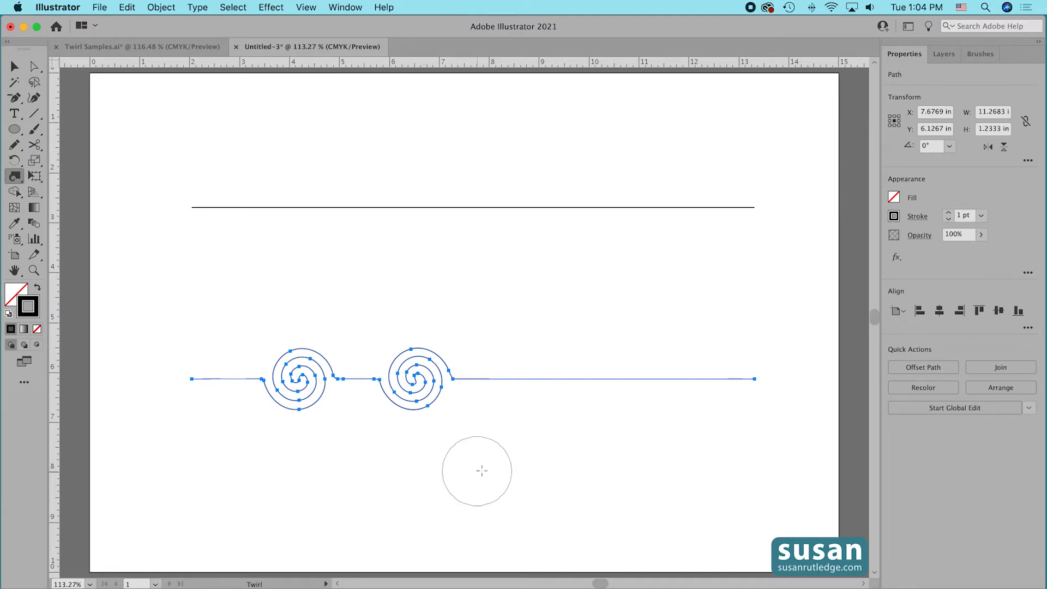
{"action": "left_click_drag", "start_coordinate": [527, 379], "coordinate": [527, 379]}
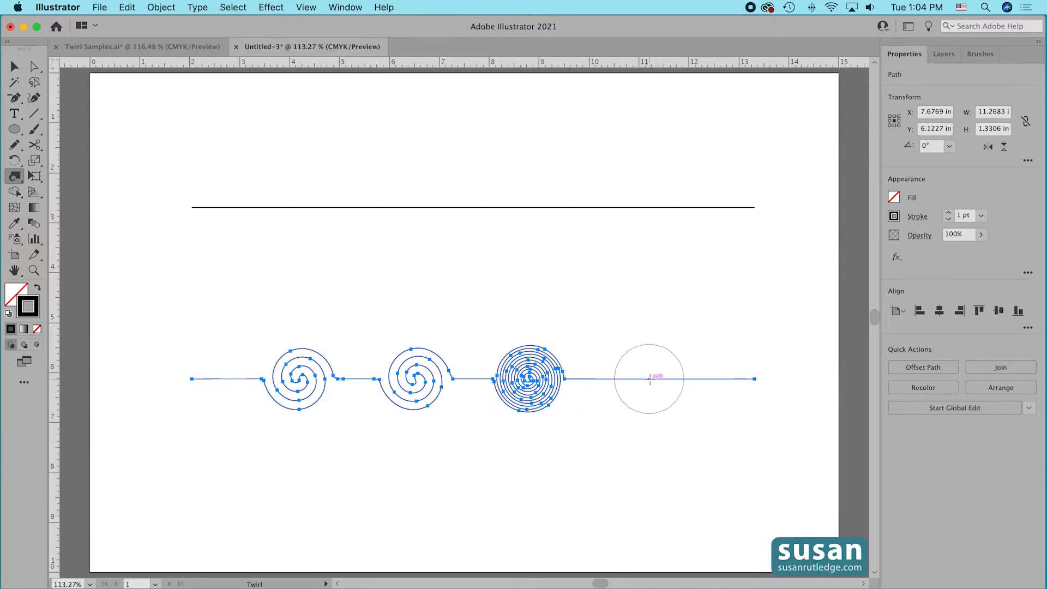
{"action": "left_click_drag", "start_coordinate": [650, 379], "coordinate": [649, 378]}
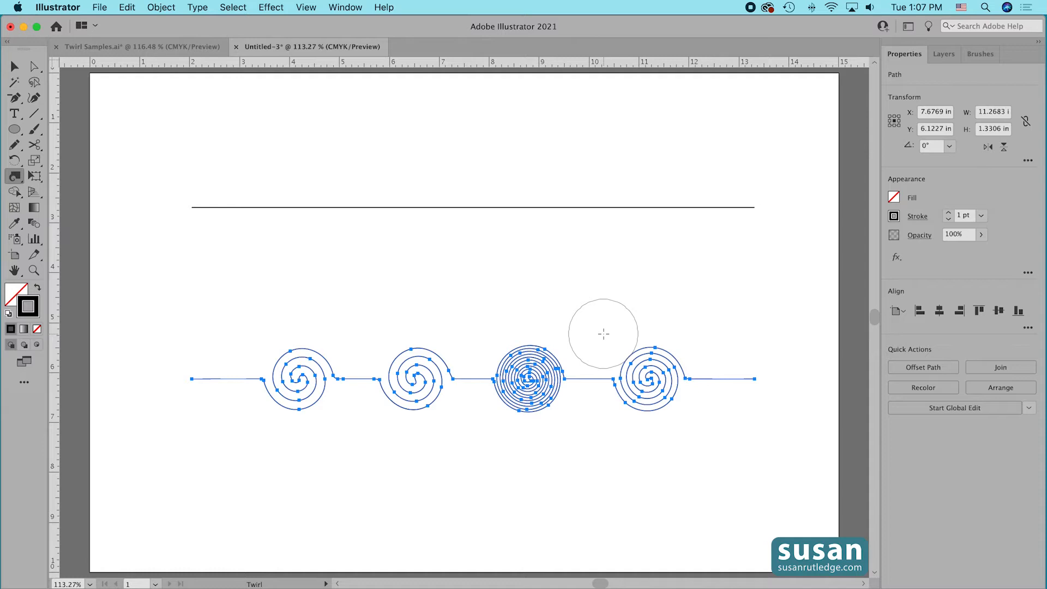
Delete the twirled lower line and select the remaining upper line.
{"action": "key", "text": "Delete"}
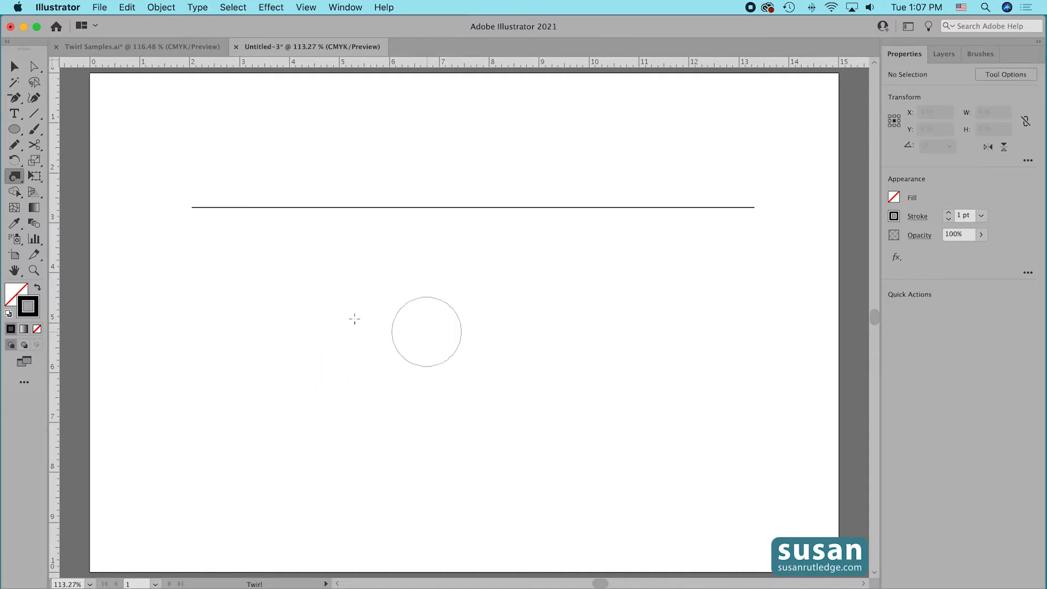
{"action": "key", "text": "v"}
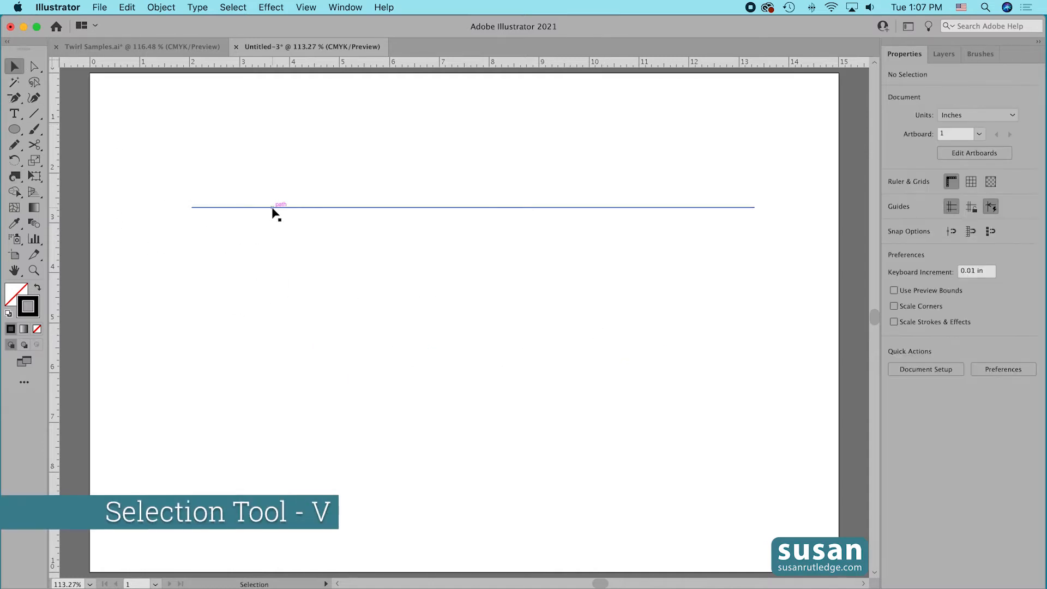
{"action": "left_click", "coordinate": [273, 208]}
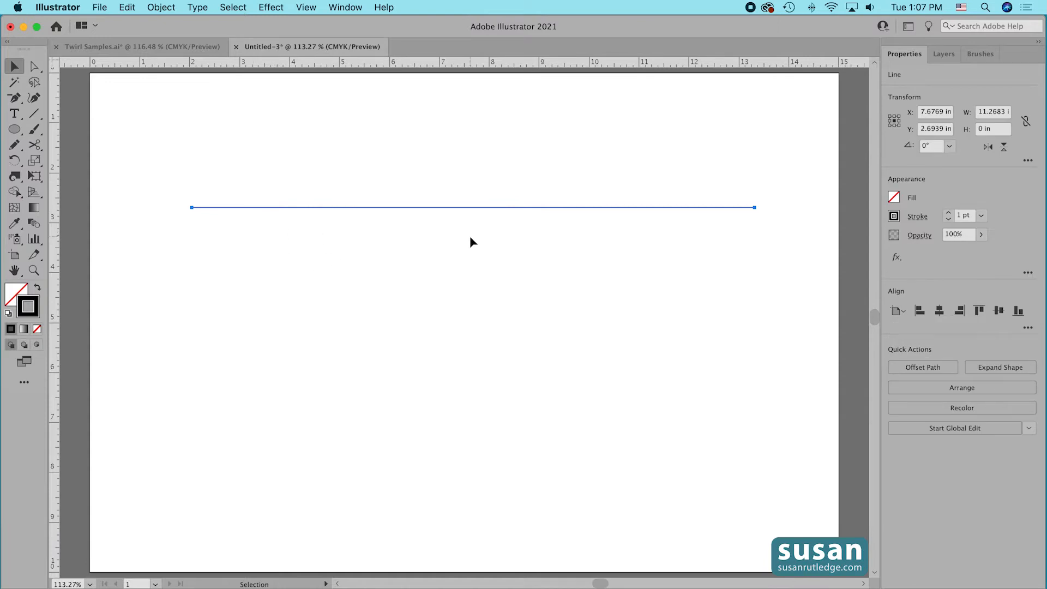
Enlarge the Twirl brush proportionally to about 3 in across and twirl a large spiral near the selected line's left end.
{"action": "left_click", "coordinate": [14, 176]}
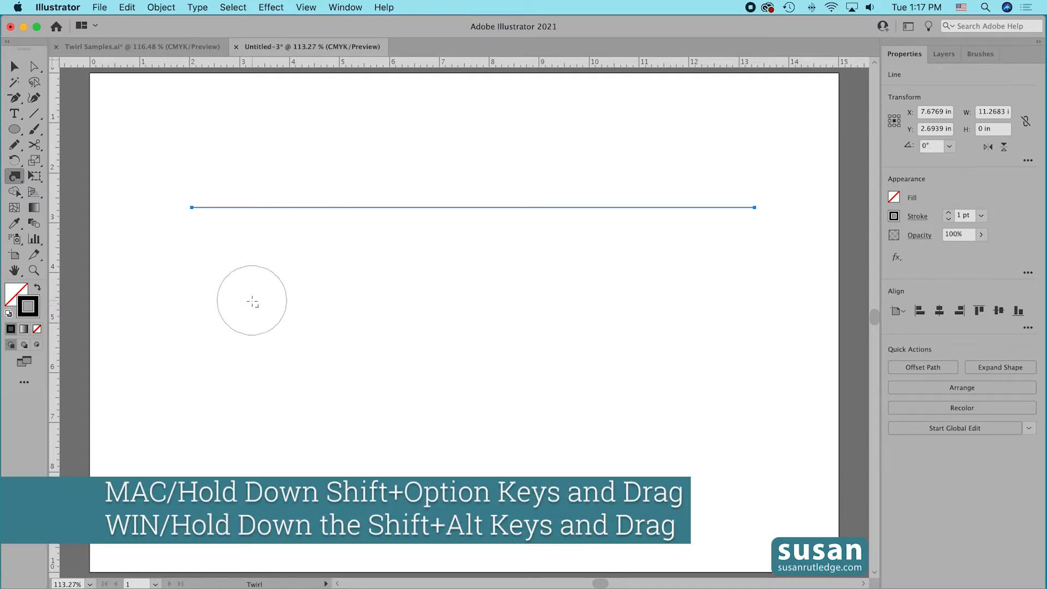
{"action": "left_click_drag", "start_coordinate": [257, 299], "coordinate": [300, 351]}
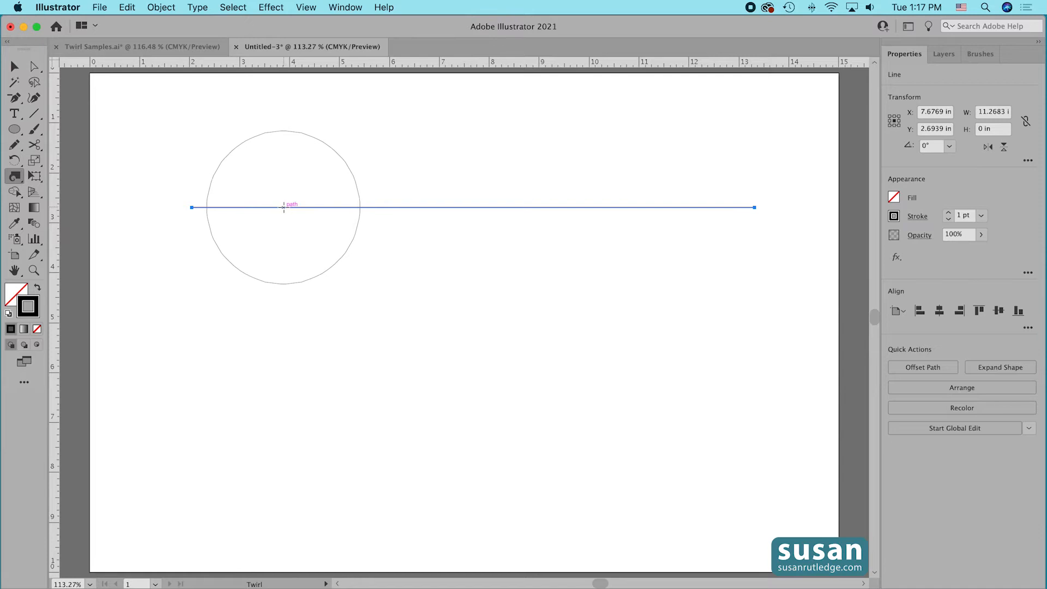
{"action": "left_click_drag", "start_coordinate": [284, 207], "coordinate": [284, 207]}
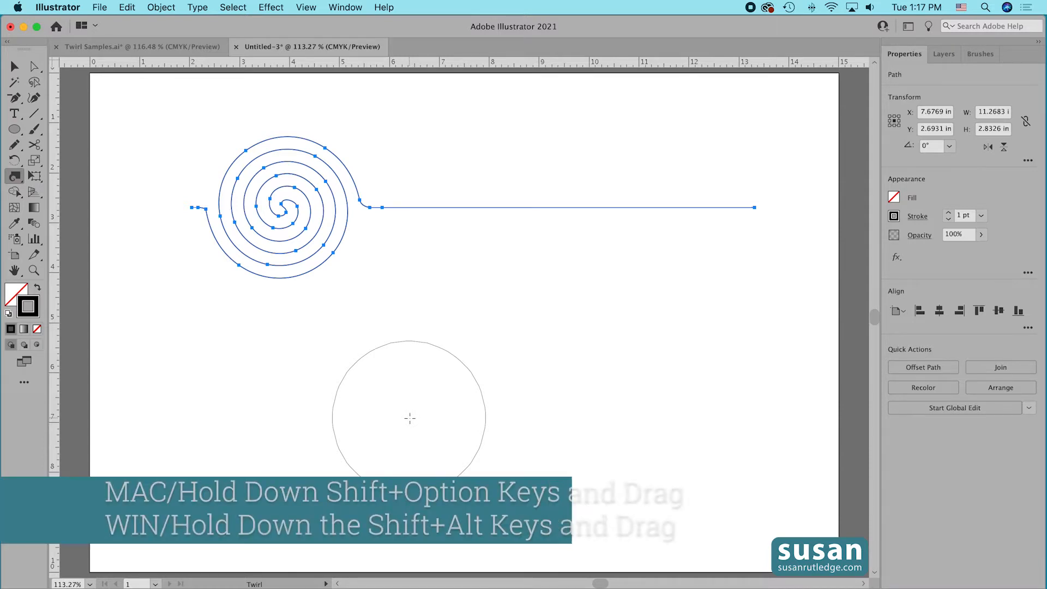
Reshape the Twirl brush into a narrow, tall ellipse and twirl the line just right of the large spiral.
{"action": "left_click_drag", "start_coordinate": [410, 418], "coordinate": [350, 494]}
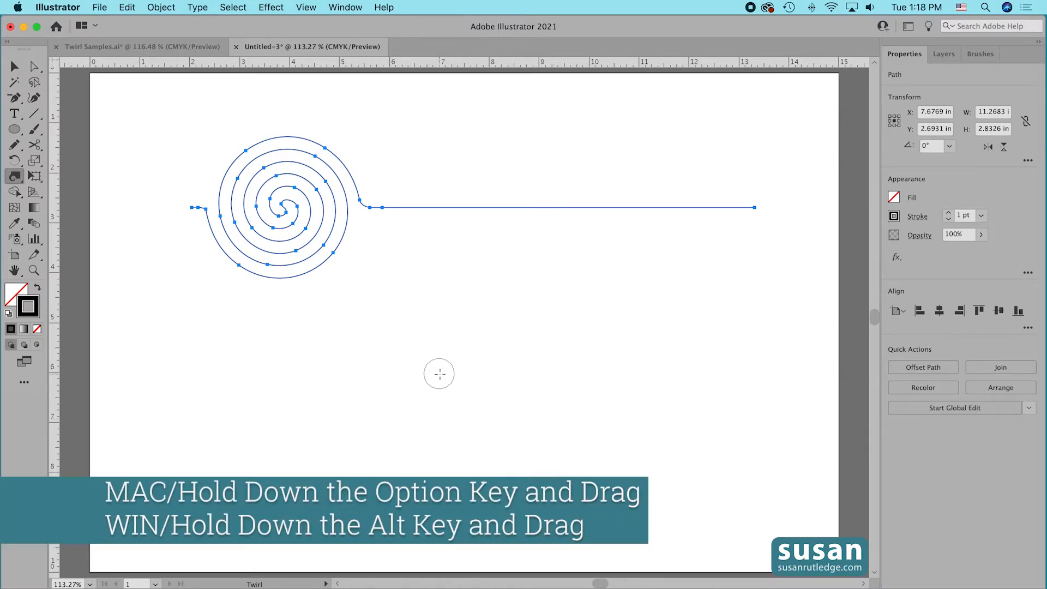
{"action": "mouse_move", "coordinate": [443, 369]}
{"action": "left_mouse_down"}
{"action": "mouse_move", "coordinate": [442, 436]}
{"action": "mouse_move", "coordinate": [440, 425]}
{"action": "left_mouse_up"}
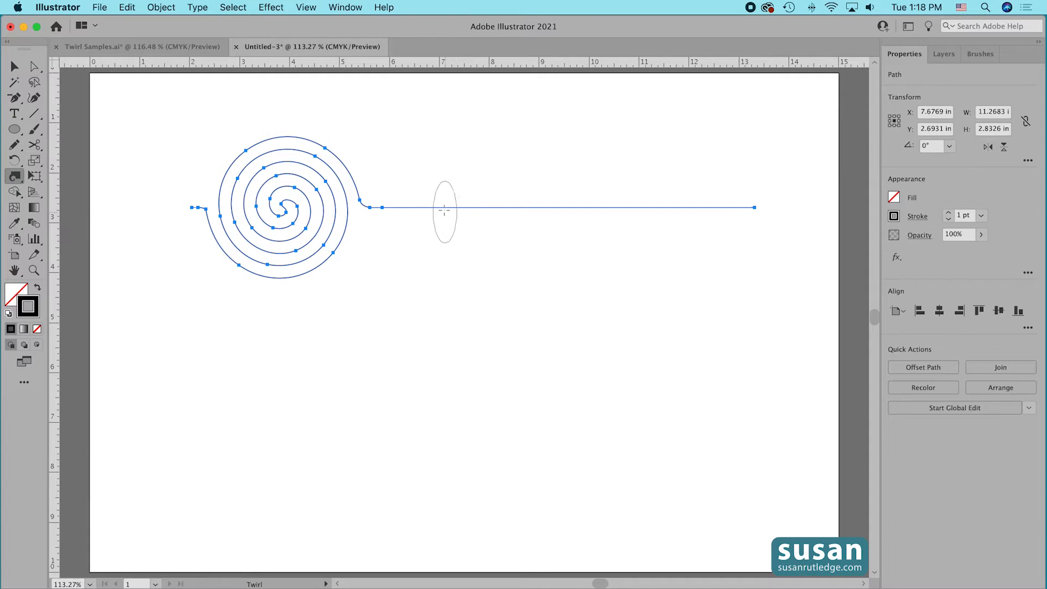
{"action": "left_click_drag", "start_coordinate": [443, 206], "coordinate": [444, 207]}
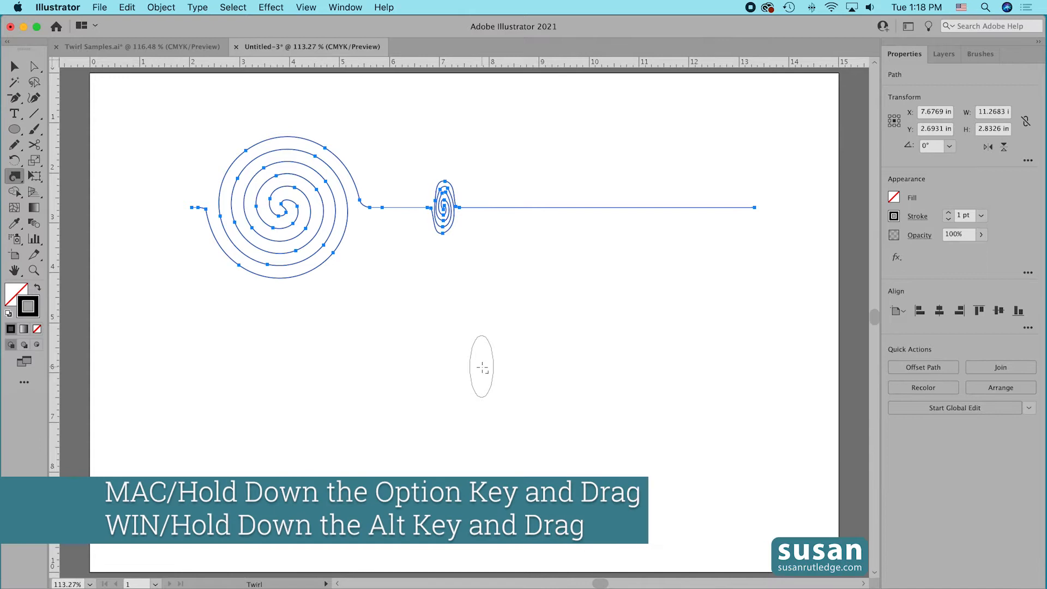
Reshape the Twirl brush into a wide, flat ellipse, twirl the line right of the tall spiral, and deselect it.
{"action": "left_click_drag", "start_coordinate": [482, 367], "coordinate": [510, 378]}
{"action": "left_click", "coordinate": [528, 207]}
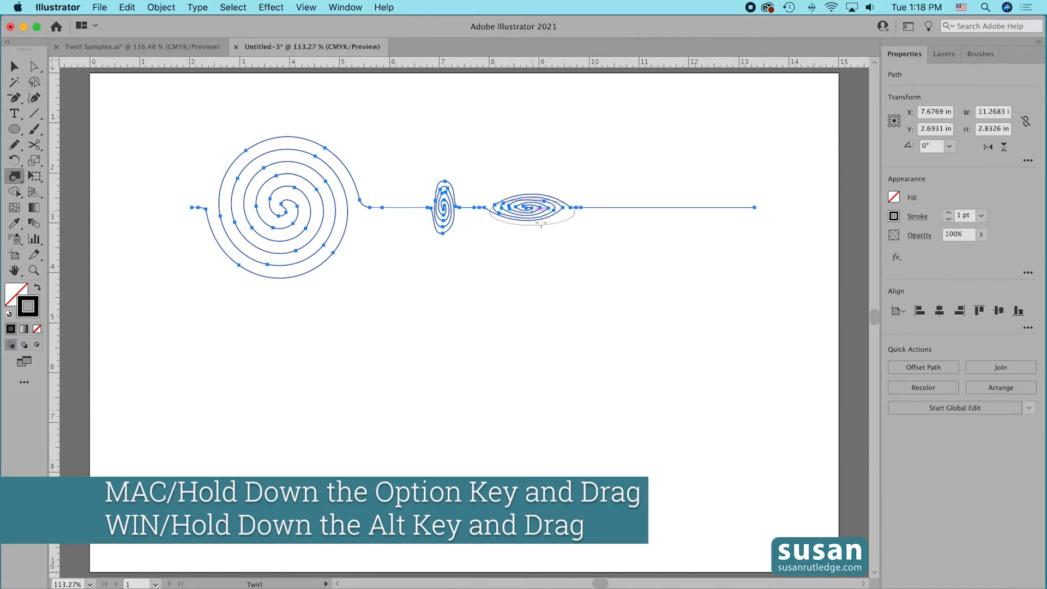
{"action": "key", "text": "v"}
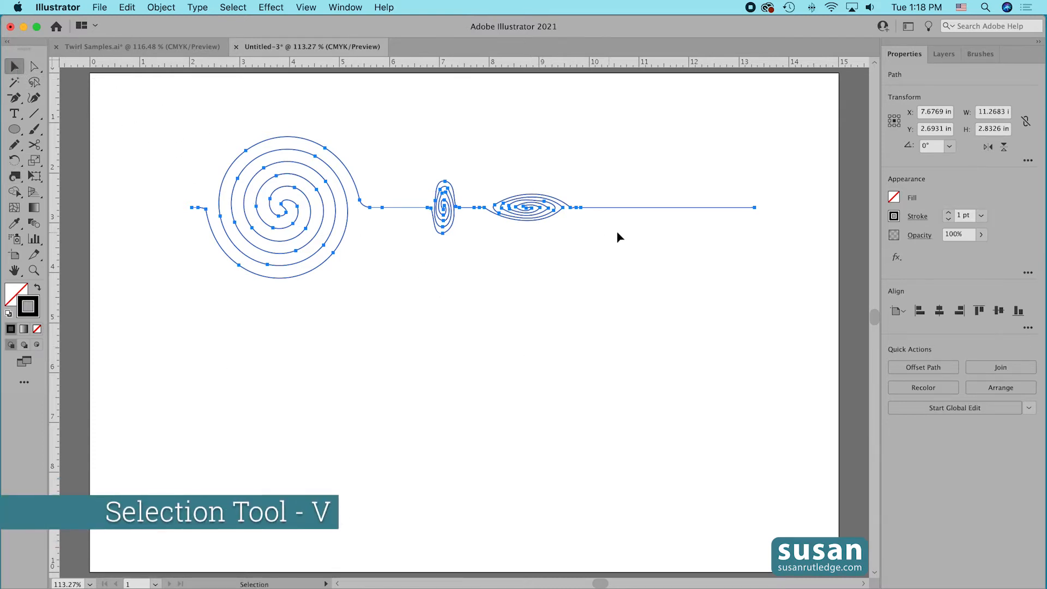
{"action": "left_click", "coordinate": [593, 263]}
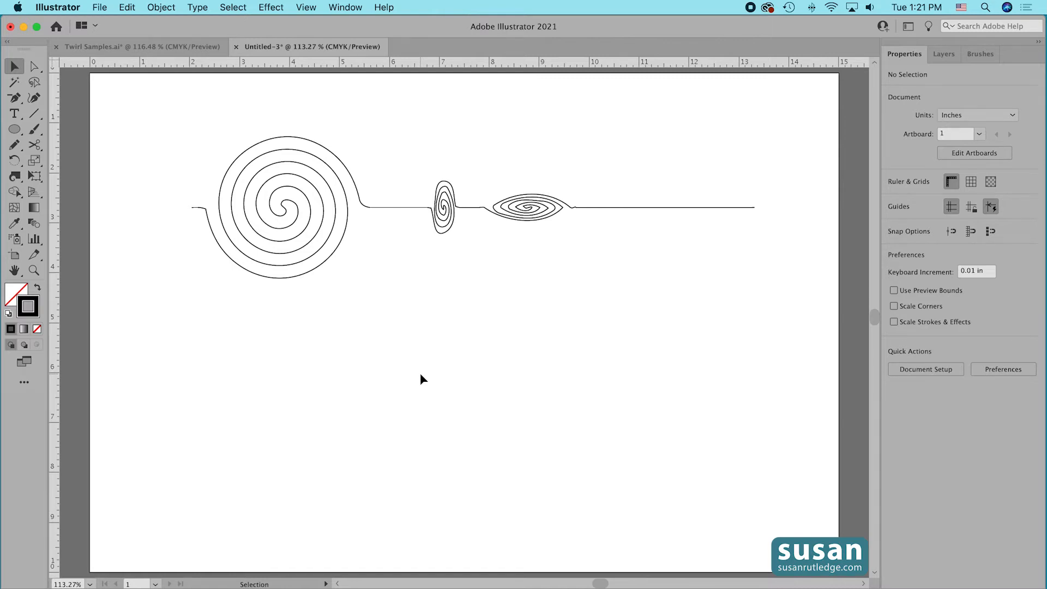
Draw a horizontal line about 5.4 in long below the twirled one and twirl its two ends in mirrored directions with a small round brush.
{"action": "left_click", "coordinate": [34, 113]}
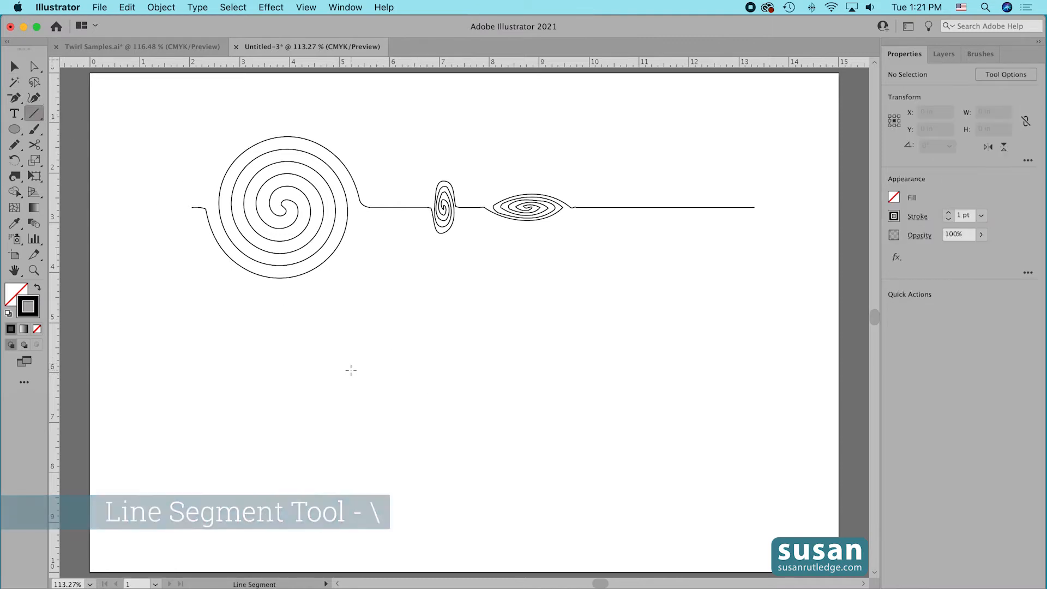
{"action": "left_click_drag", "start_coordinate": [345, 366], "coordinate": [617, 371]}
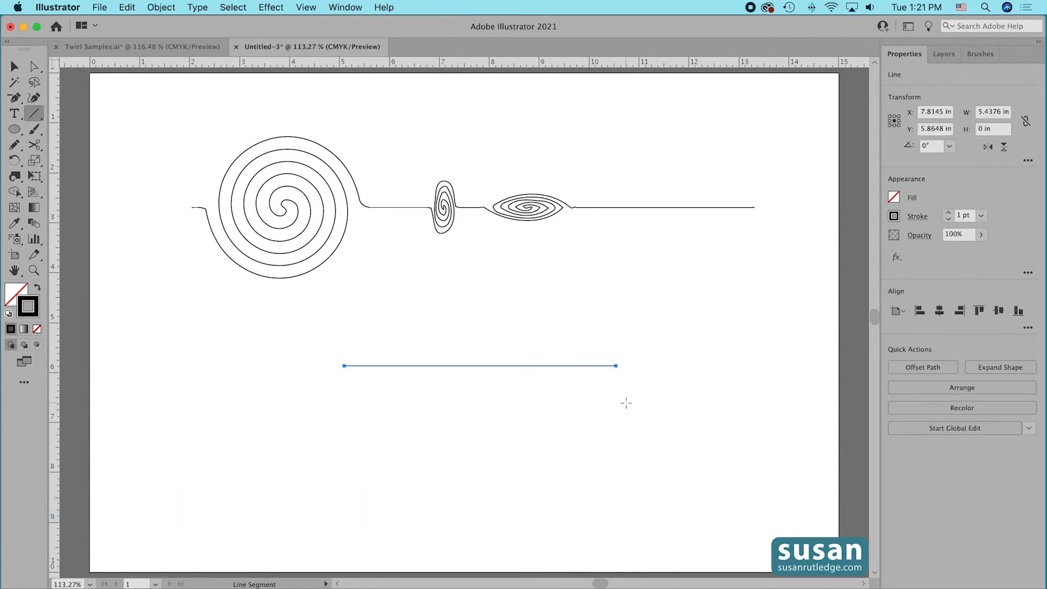
{"action": "left_click", "coordinate": [14, 176]}
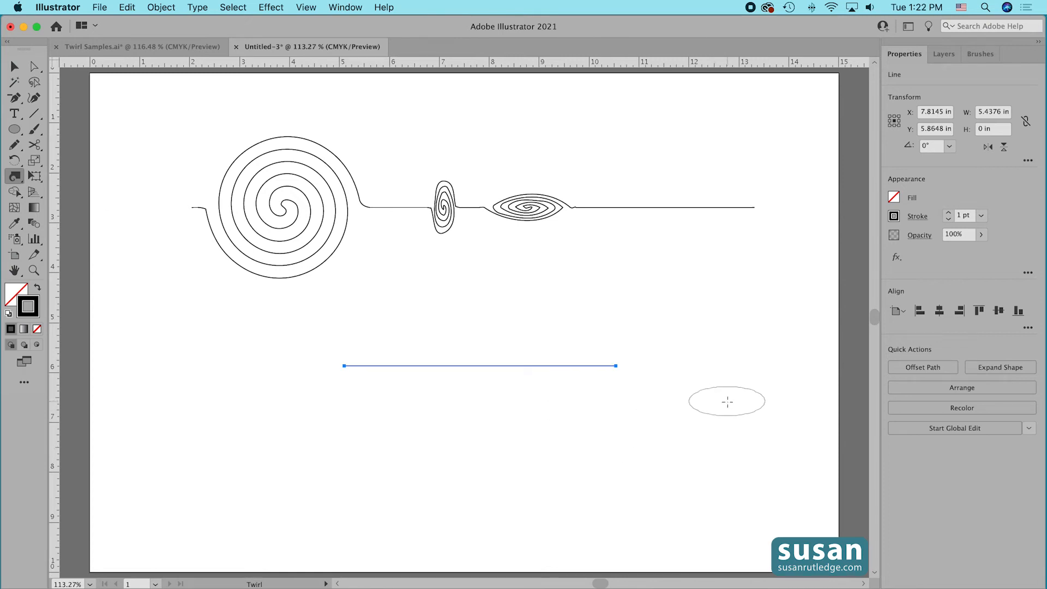
{"action": "mouse_move", "coordinate": [732, 402]}
{"action": "left_mouse_down"}
{"action": "mouse_move", "coordinate": [721, 403]}
{"action": "mouse_move", "coordinate": [731, 397]}
{"action": "left_mouse_up"}
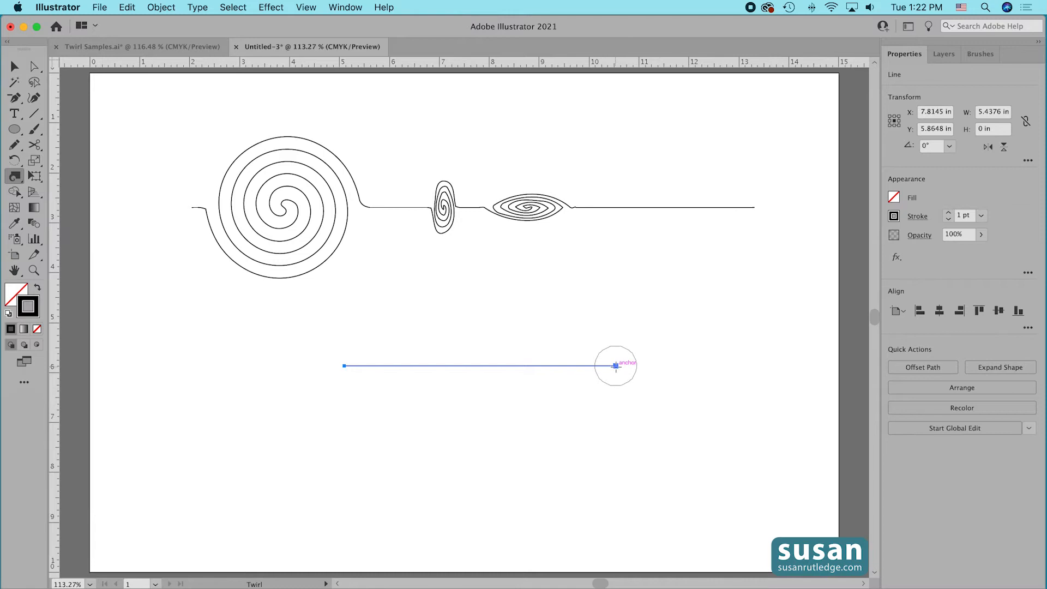
{"action": "left_click_drag", "start_coordinate": [615, 365], "coordinate": [613, 365]}
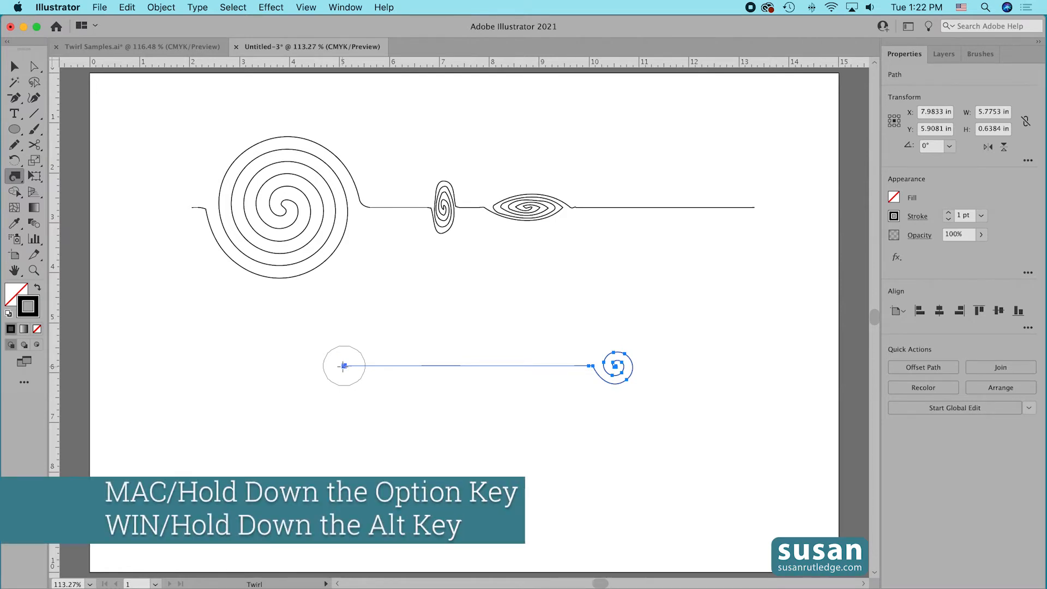
{"action": "left_click_drag", "start_coordinate": [344, 365], "coordinate": [343, 365]}
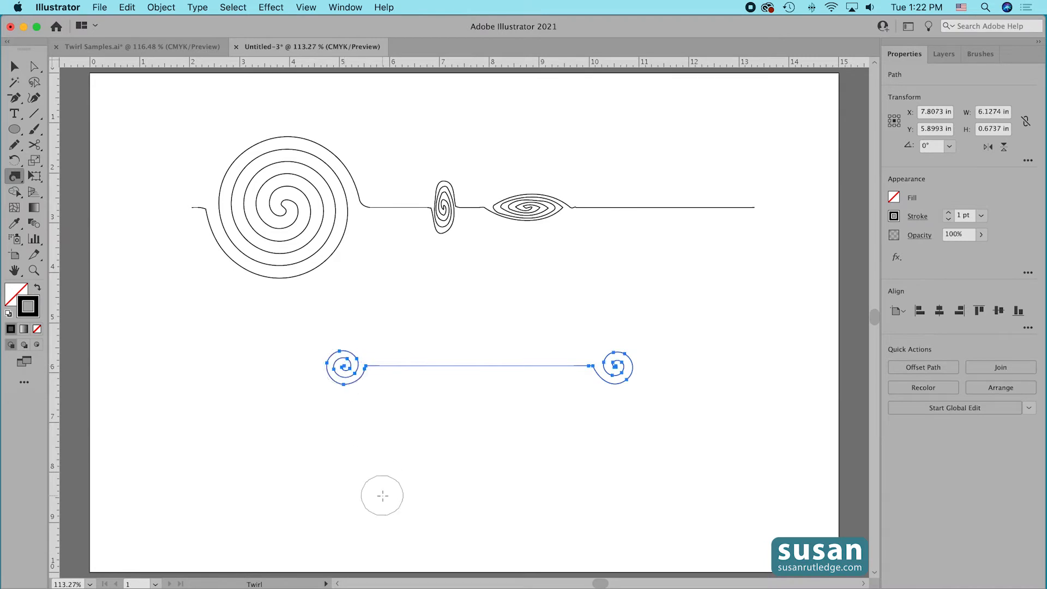
{"action": "key", "text": "v"}
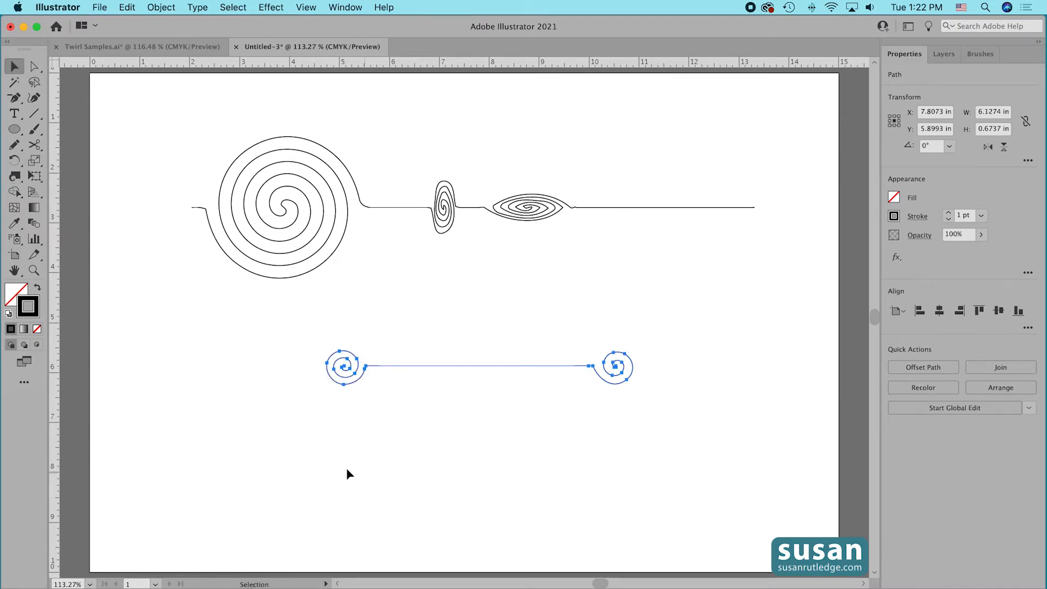
{"action": "left_click", "coordinate": [501, 460]}
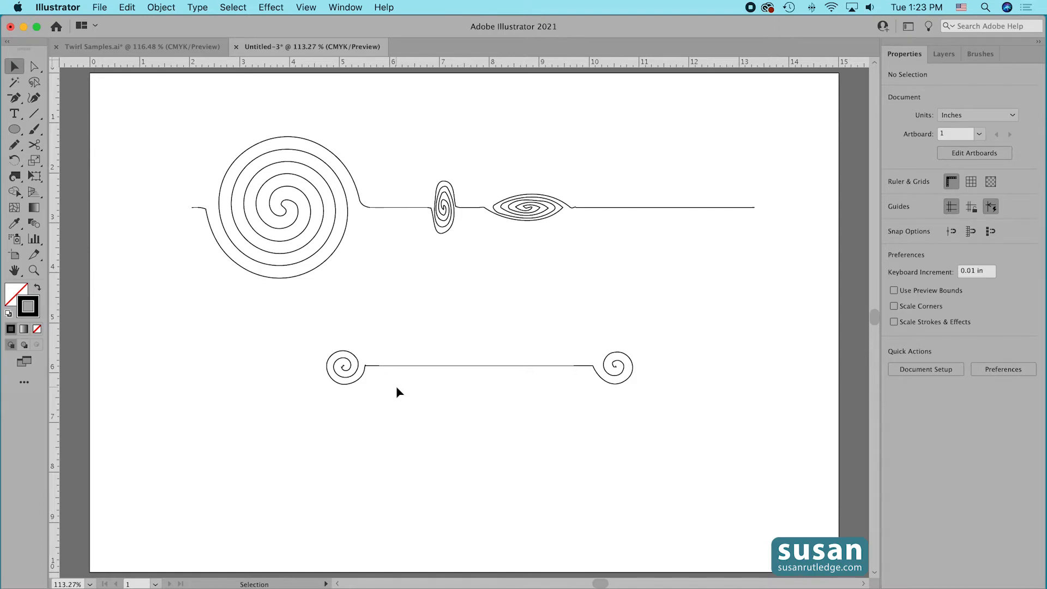
Set the Twirl Tool's brush to 1 in width, 1 in height and 35% intensity.
{"action": "key", "text": "shift+r"}
{"action": "double_click", "coordinate": [15, 176]}
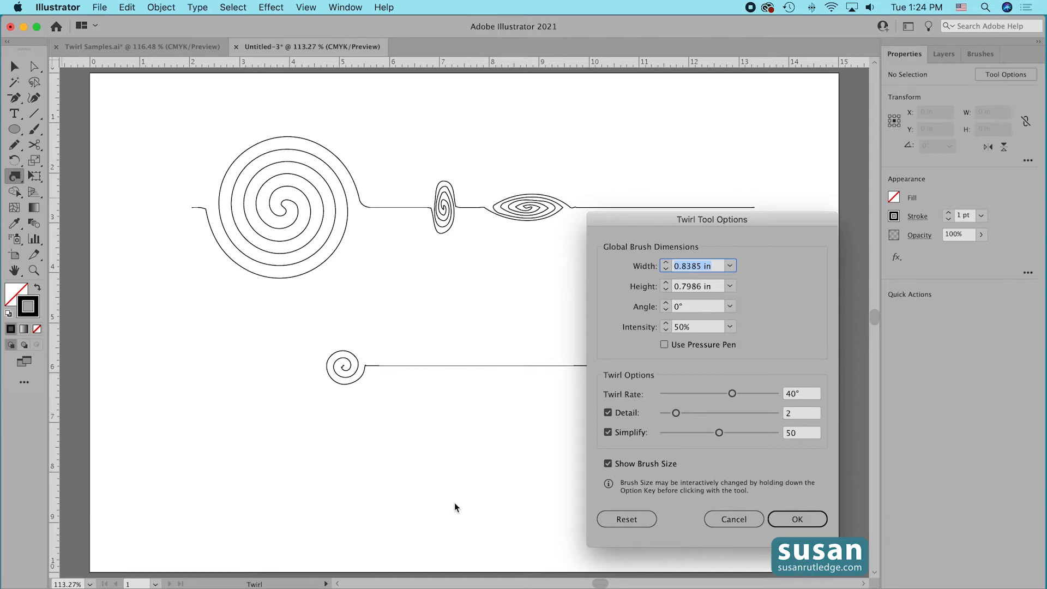
{"action": "type", "text": "1"}
{"action": "key", "text": "Tab"}
{"action": "type", "text": "1"}
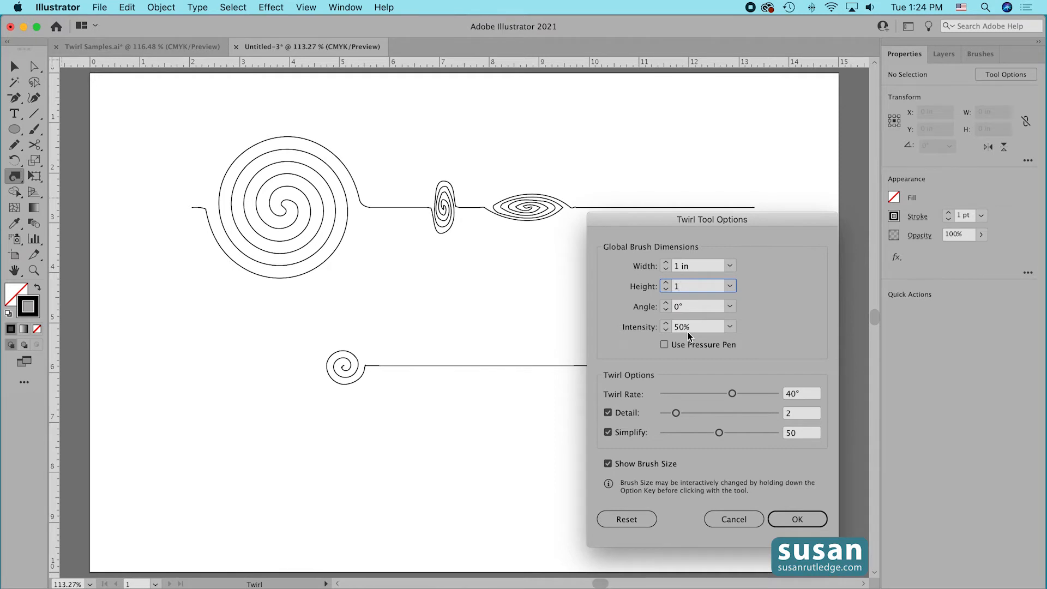
{"action": "left_click_drag", "start_coordinate": [692, 326], "coordinate": [669, 323]}
{"action": "type", "text": "35"}
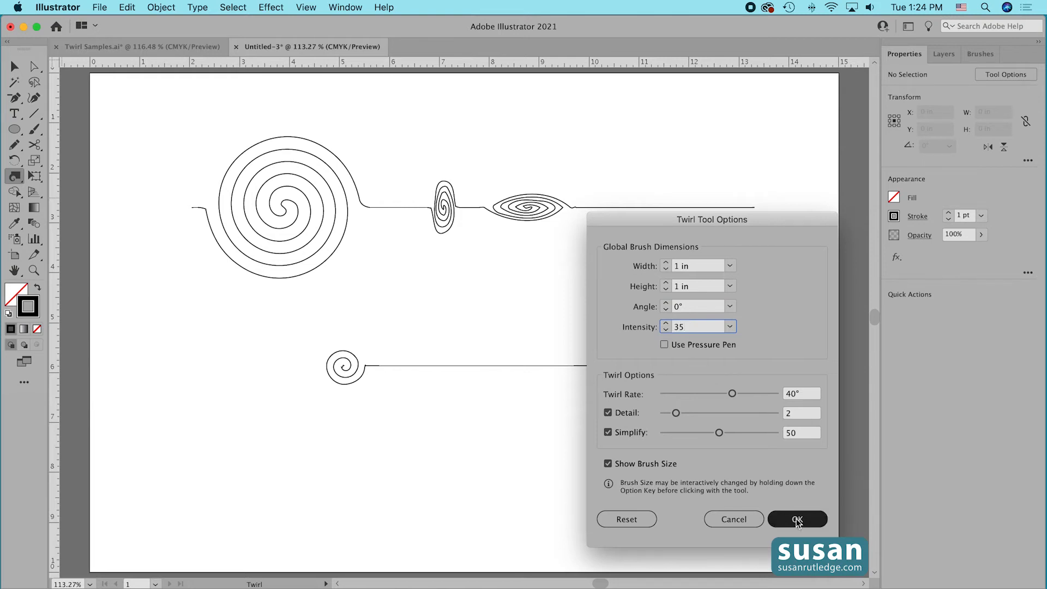
{"action": "left_click", "coordinate": [798, 519]}
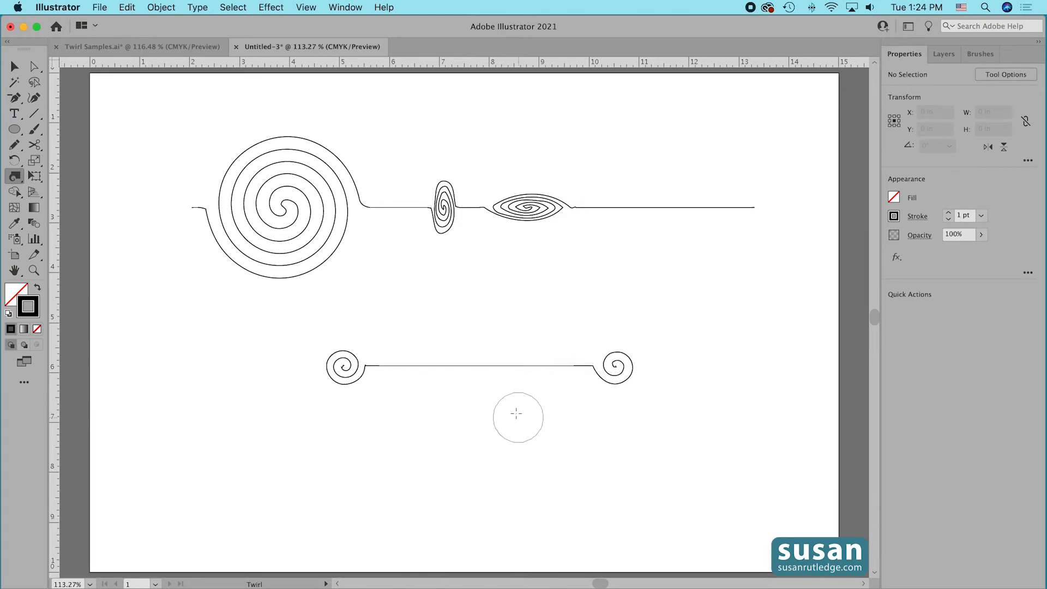
Twirl a spiral at the middle of the lower line.
{"action": "left_click", "coordinate": [478, 366]}
{"action": "left_click_drag", "start_coordinate": [478, 364], "coordinate": [478, 366]}
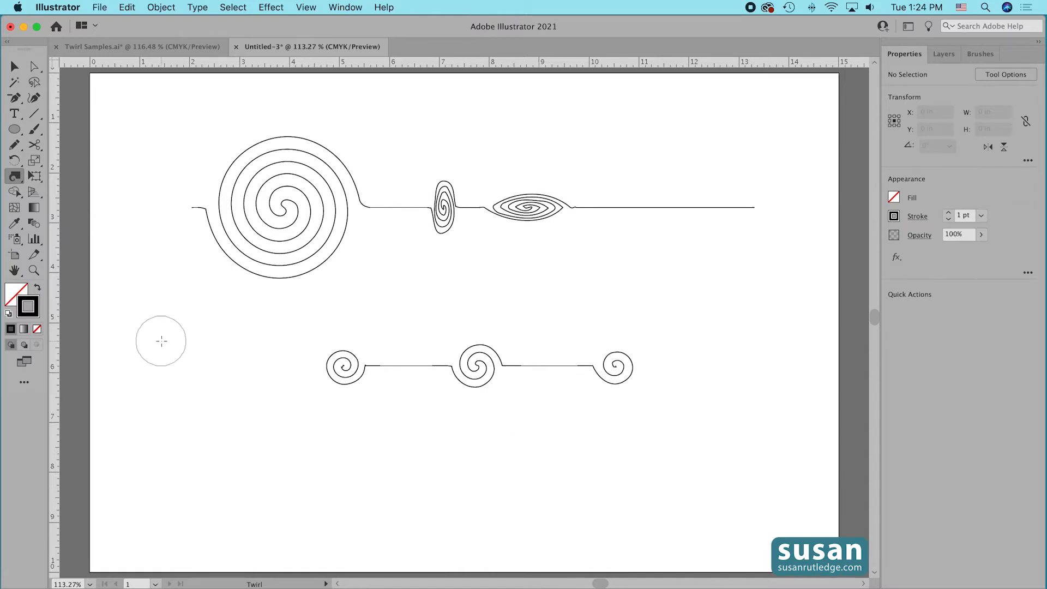
Review the Twirl Tool's brush dimensions and twirl options, and close its settings.
{"action": "double_click", "coordinate": [15, 178]}
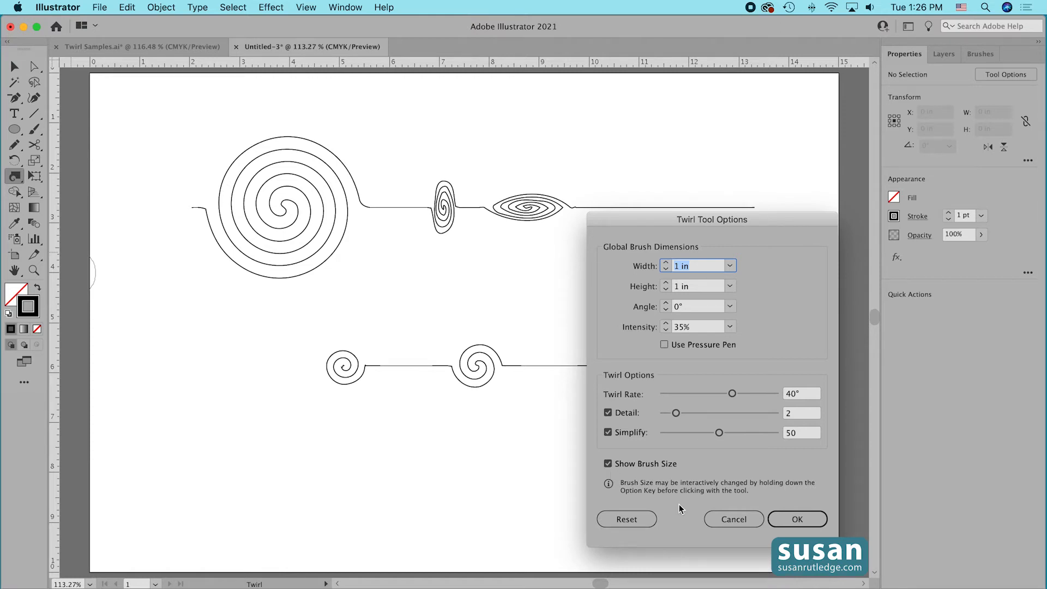
{"action": "left_click", "coordinate": [618, 522]}
{"action": "left_click", "coordinate": [797, 519]}
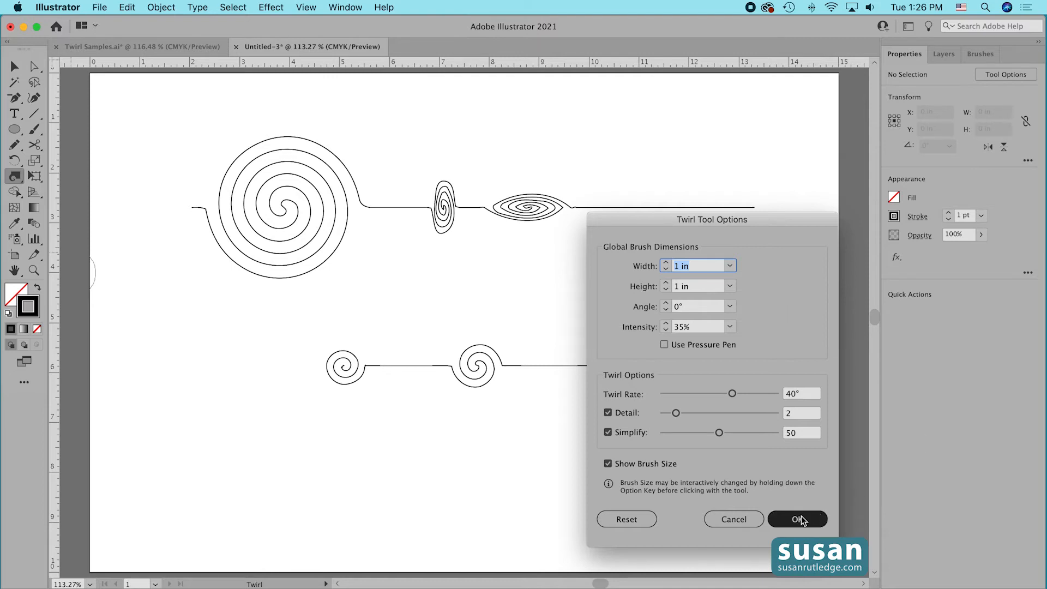
{"action": "left_click", "coordinate": [601, 389]}
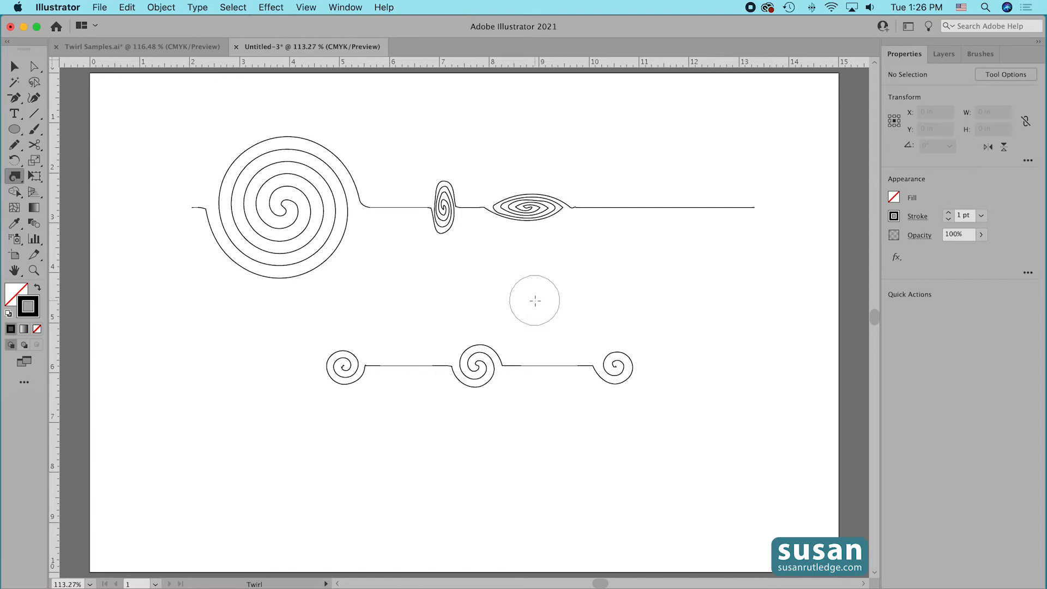
Select all the twirled lines on the artboard and delete them.
{"action": "key", "text": "v"}
{"action": "left_click_drag", "start_coordinate": [173, 116], "coordinate": [741, 477]}
{"action": "key", "text": "Delete"}
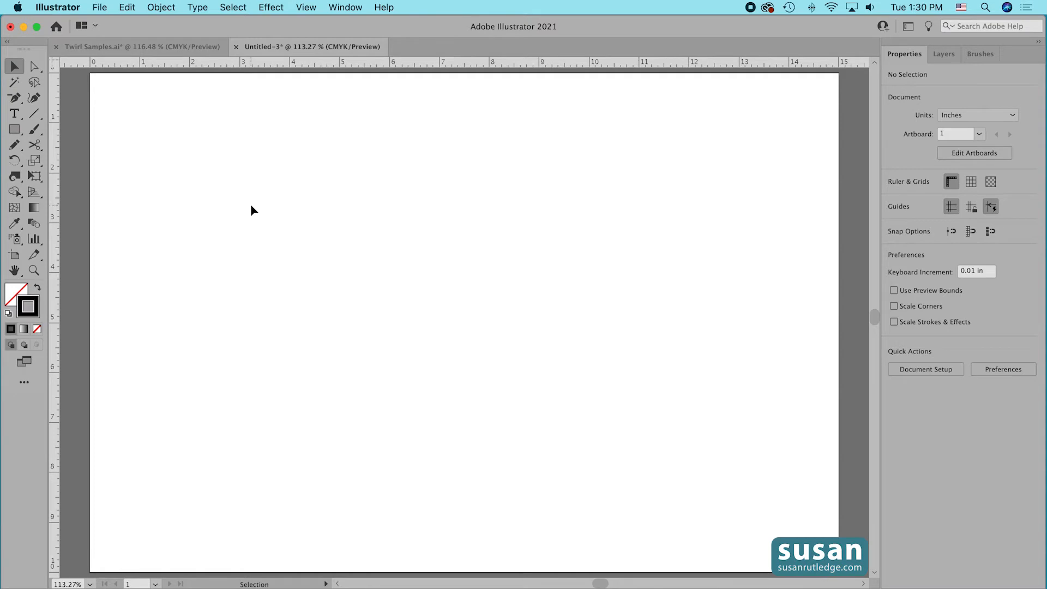
Create a rectangle 14 in wide and 9 in high and center it on the artboard.
{"action": "key", "text": "m"}
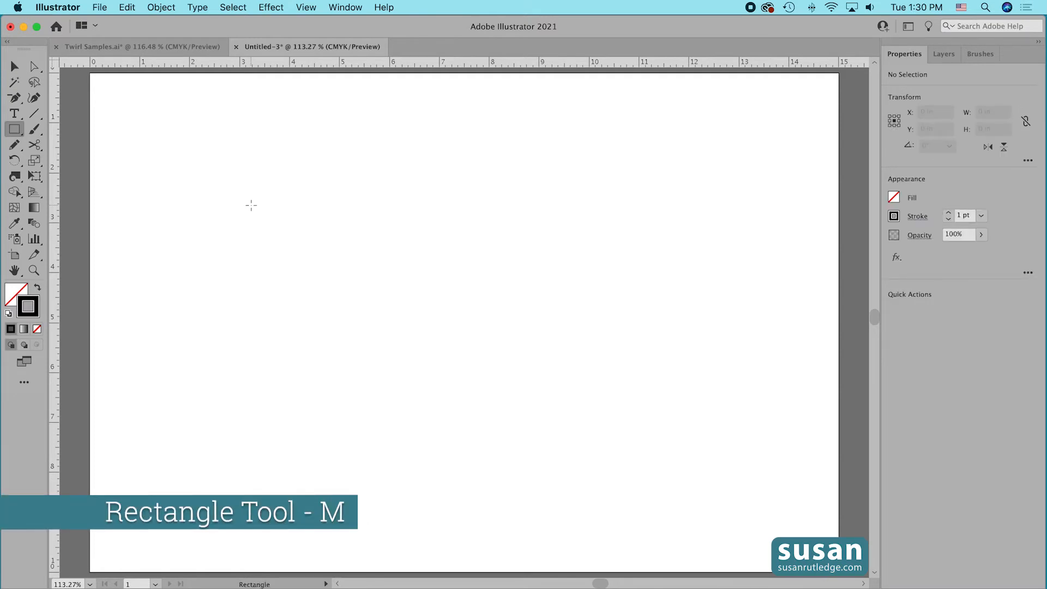
{"action": "left_click", "coordinate": [252, 205]}
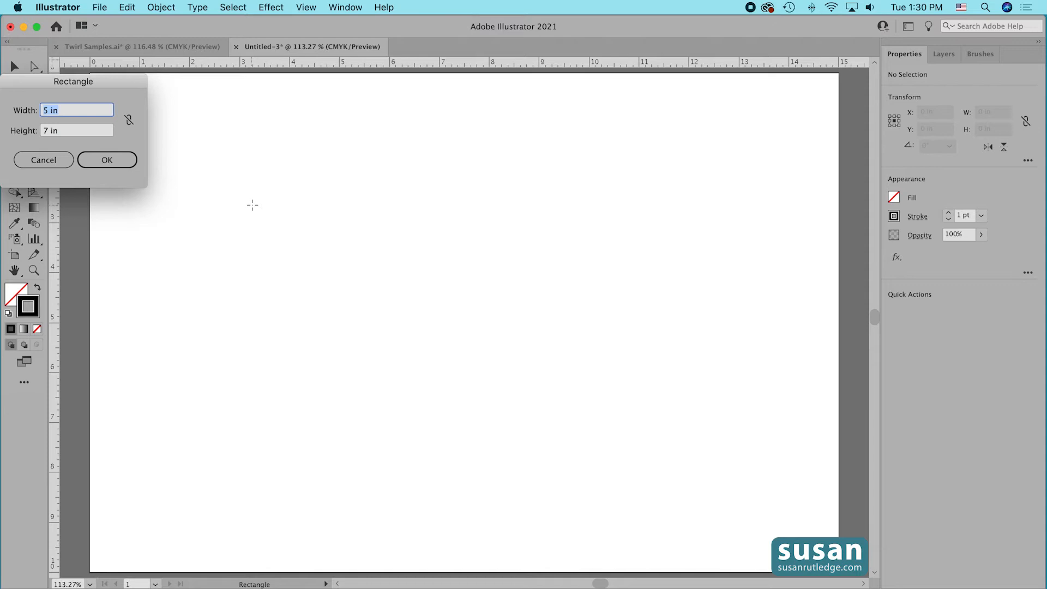
{"action": "type", "text": "14"}
{"action": "key", "text": "Tab"}
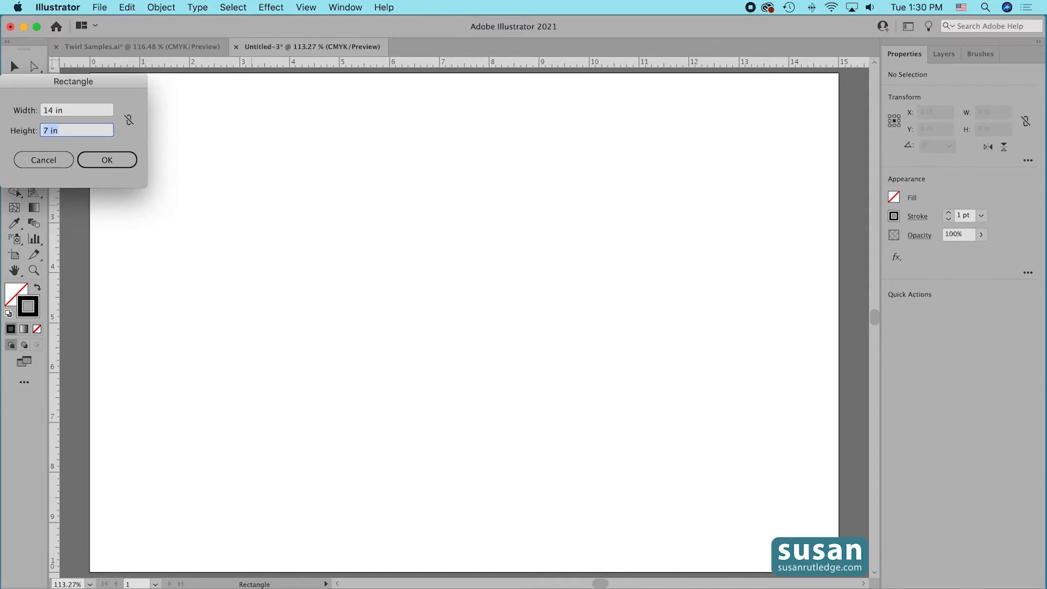
{"action": "type", "text": "9"}
{"action": "left_click", "coordinate": [124, 163]}
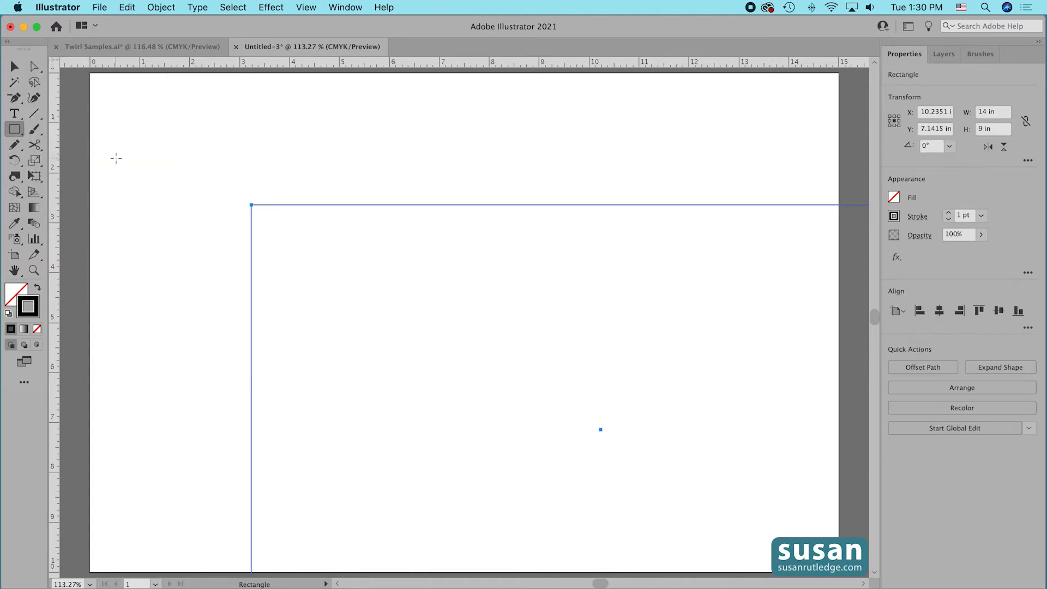
{"action": "key", "text": "v"}
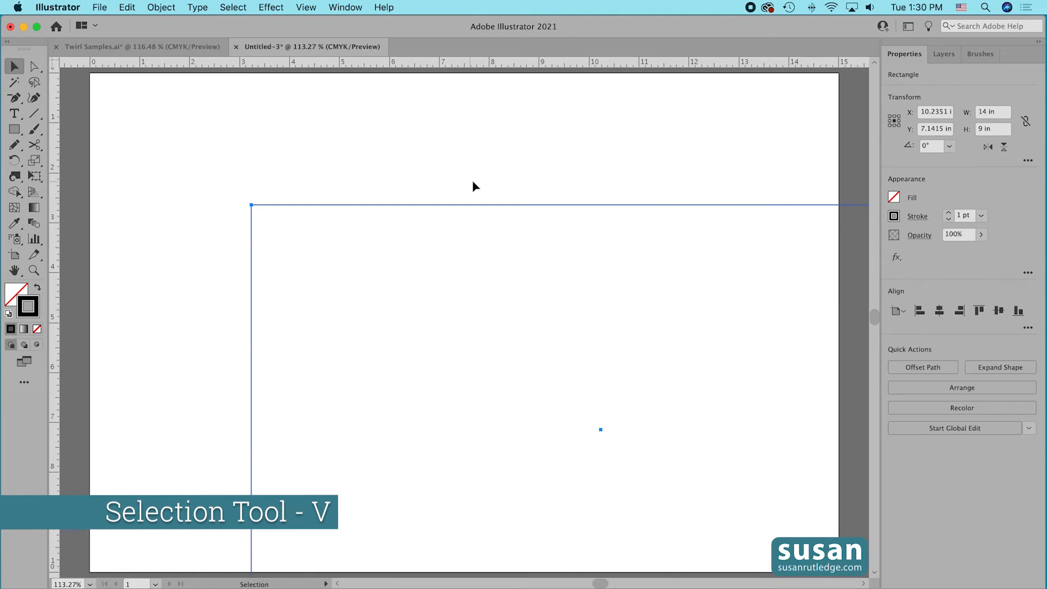
{"action": "left_click_drag", "start_coordinate": [479, 206], "coordinate": [349, 107]}
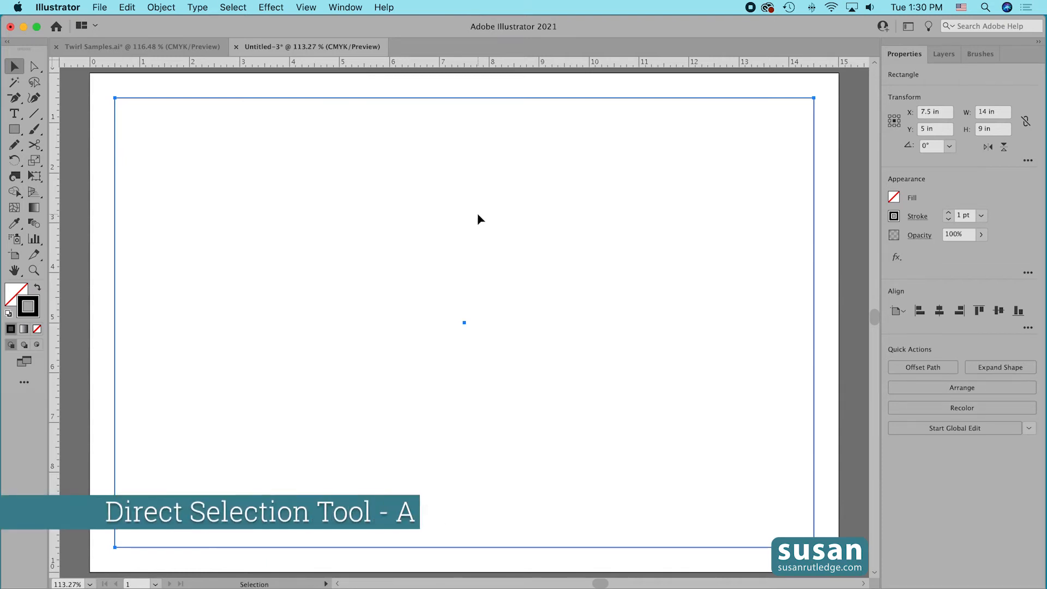
Round all four corners of the rectangle to a radius of 1.5 in with the Direct Selection Tool.
{"action": "key", "text": "a"}
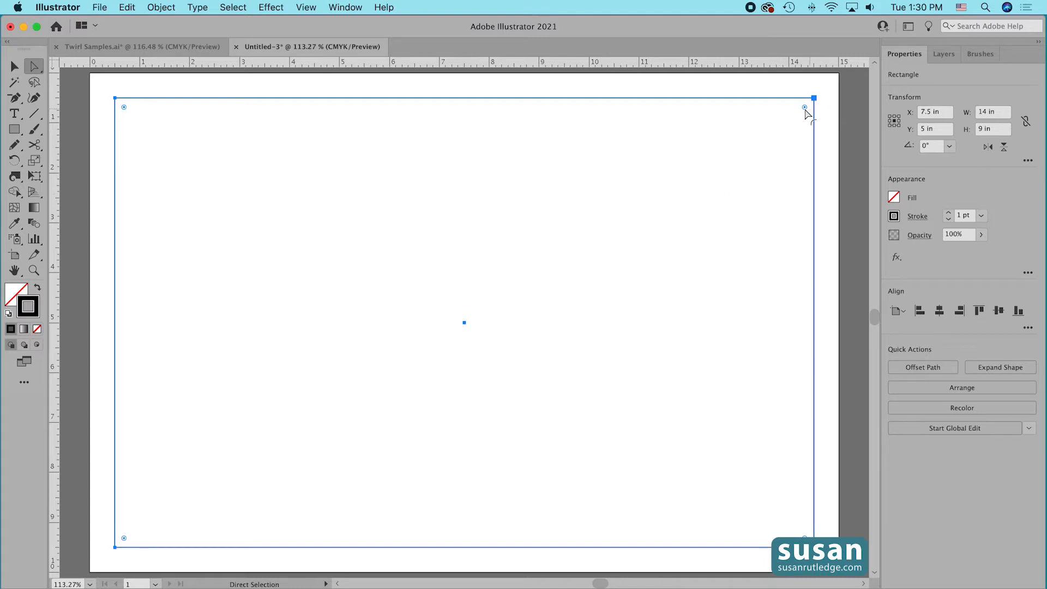
{"action": "left_click_drag", "start_coordinate": [804, 107], "coordinate": [746, 182]}
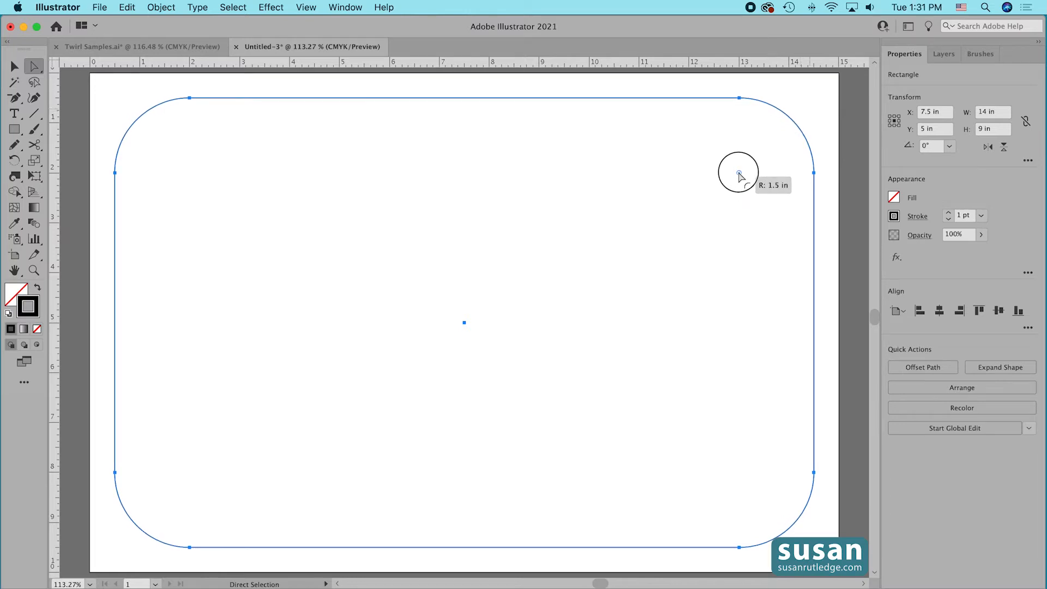
{"action": "left_click_drag", "start_coordinate": [745, 184], "coordinate": [742, 177]}
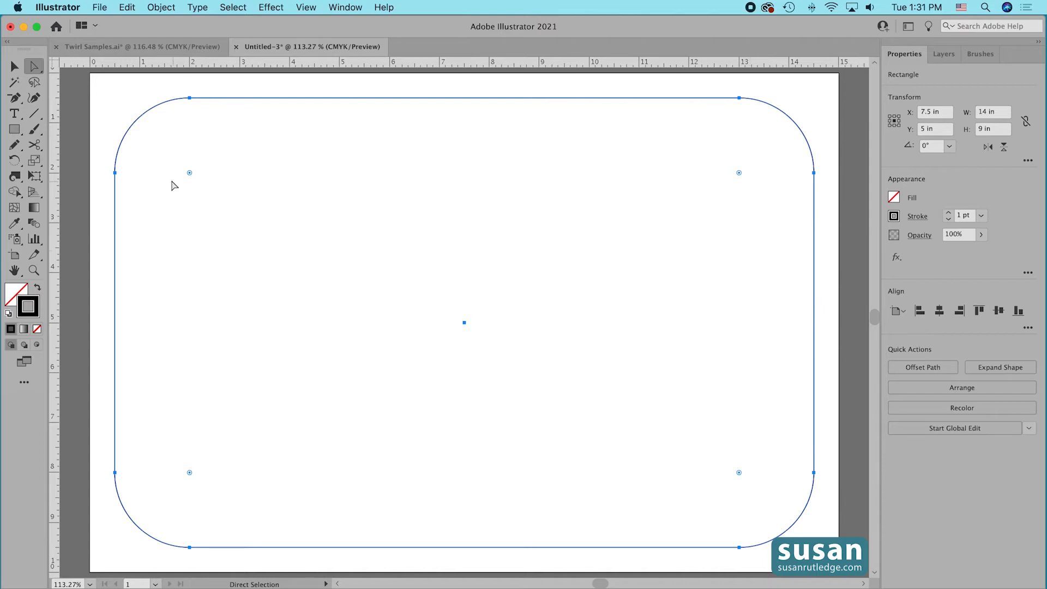
Twirl a spiral into each of the rectangle's four rounded corners, undoing and redoing the lower-left one.
{"action": "left_click", "coordinate": [15, 175], "text": "alt"}
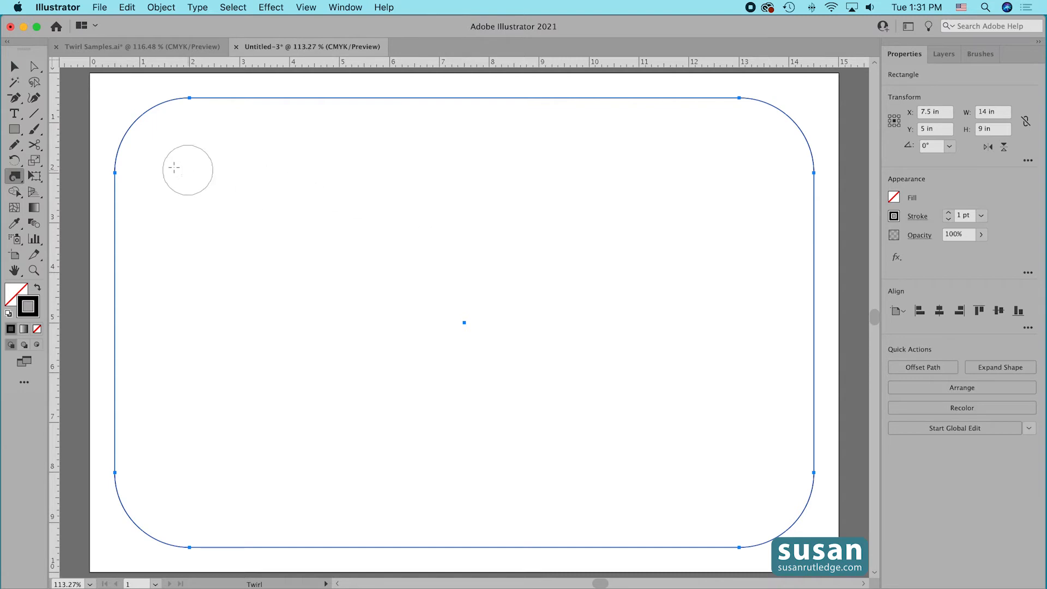
{"action": "left_click", "coordinate": [135, 120]}
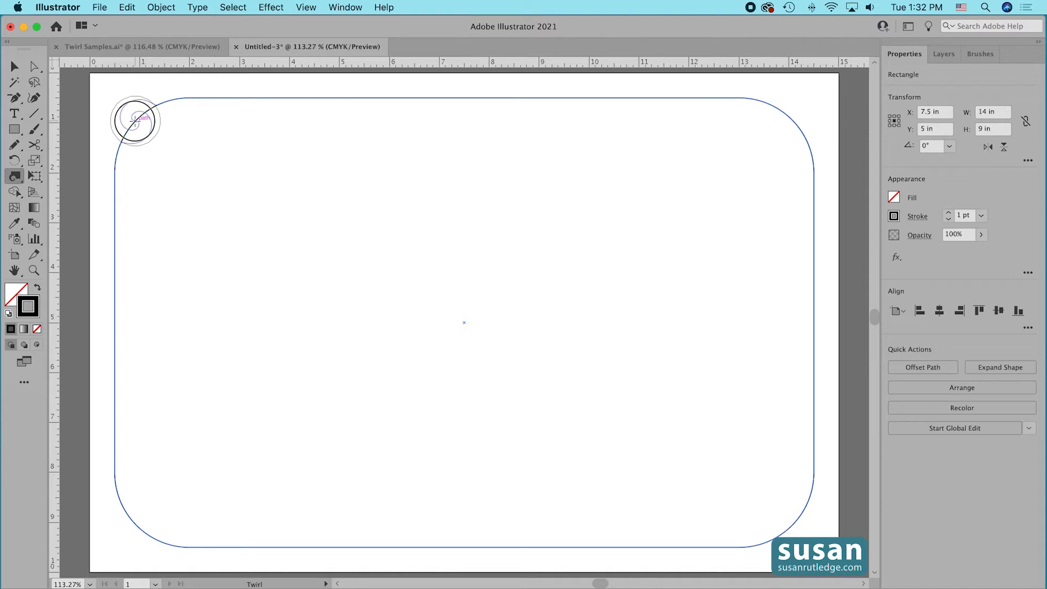
{"action": "left_click", "coordinate": [792, 123]}
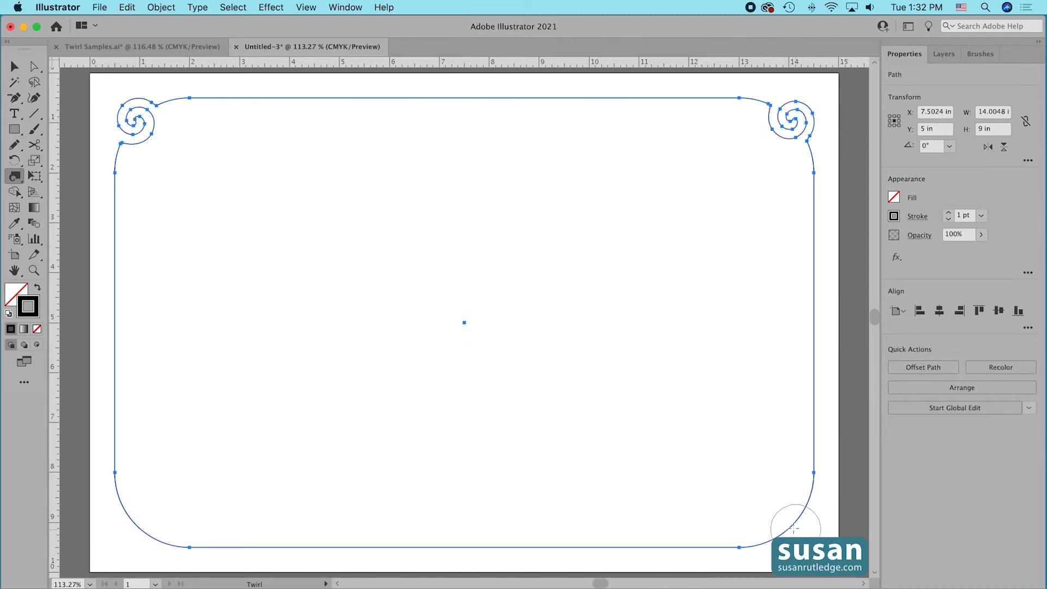
{"action": "left_click", "coordinate": [794, 522]}
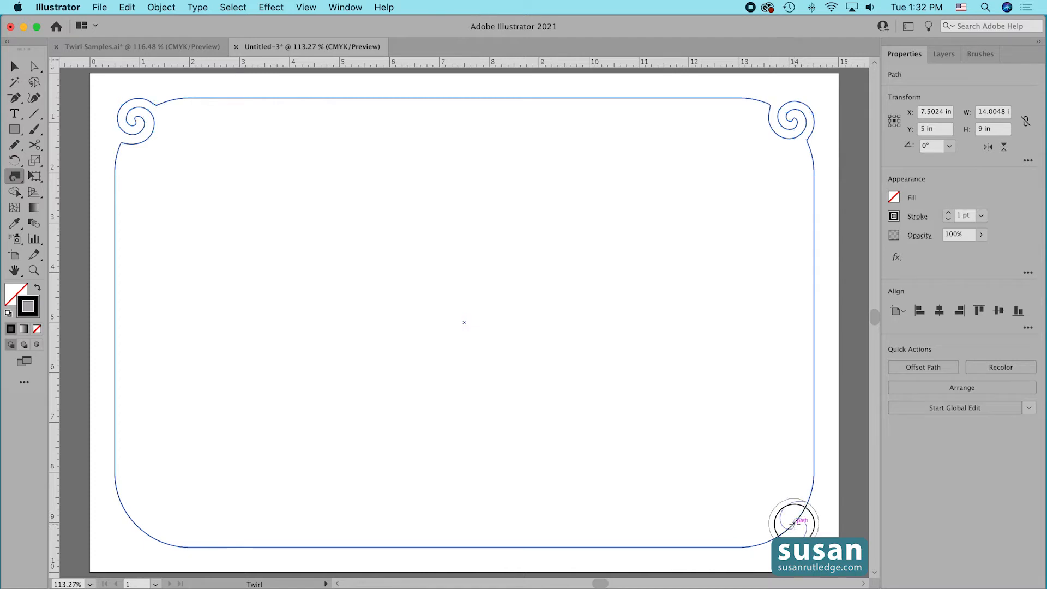
{"action": "left_click", "coordinate": [133, 522]}
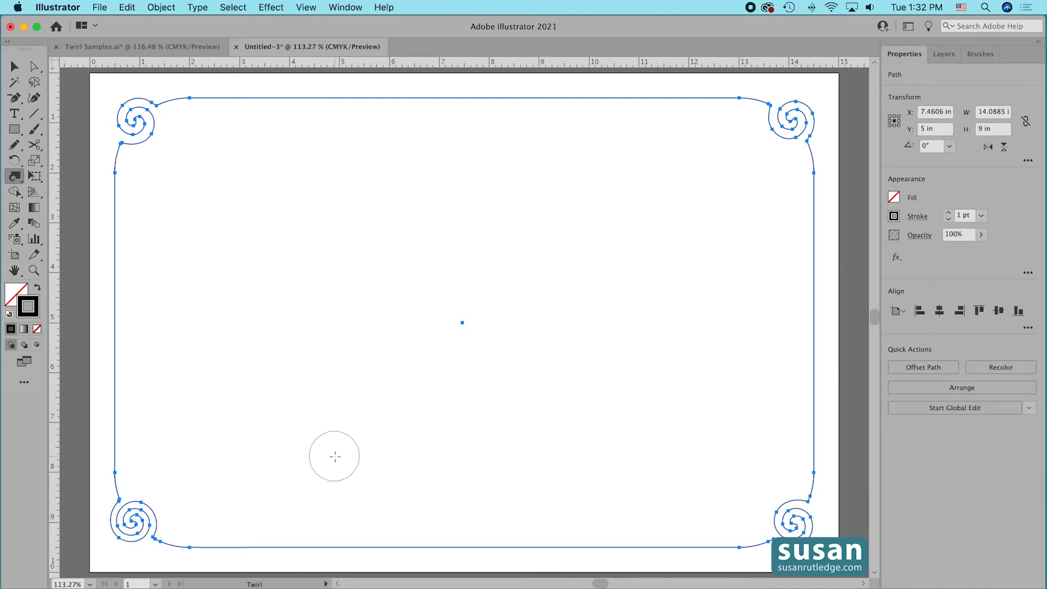
{"action": "key", "text": "super+z"}
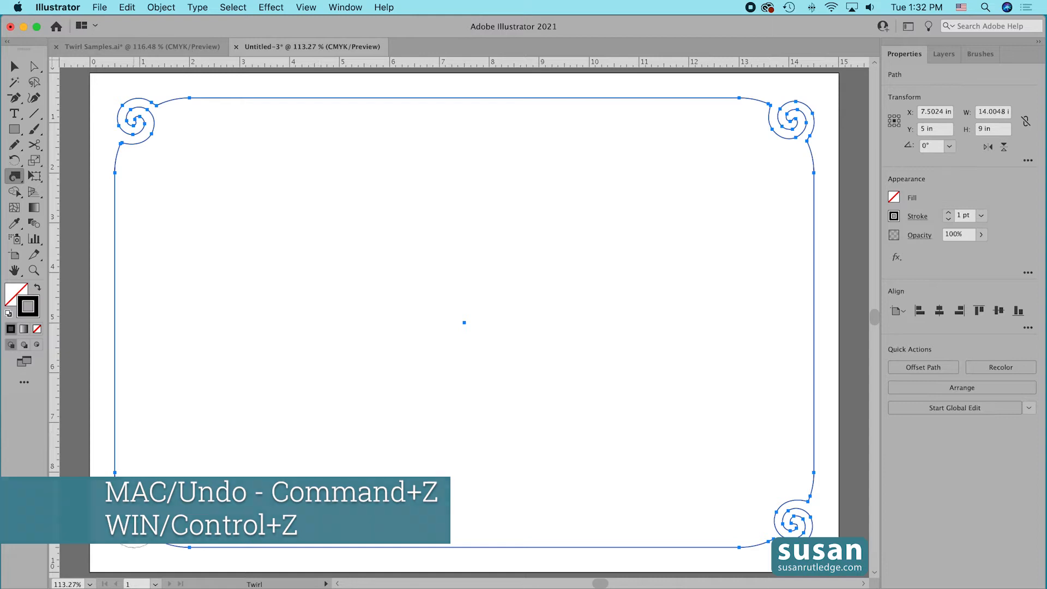
{"action": "left_click_drag", "start_coordinate": [133, 521], "coordinate": [133, 520]}
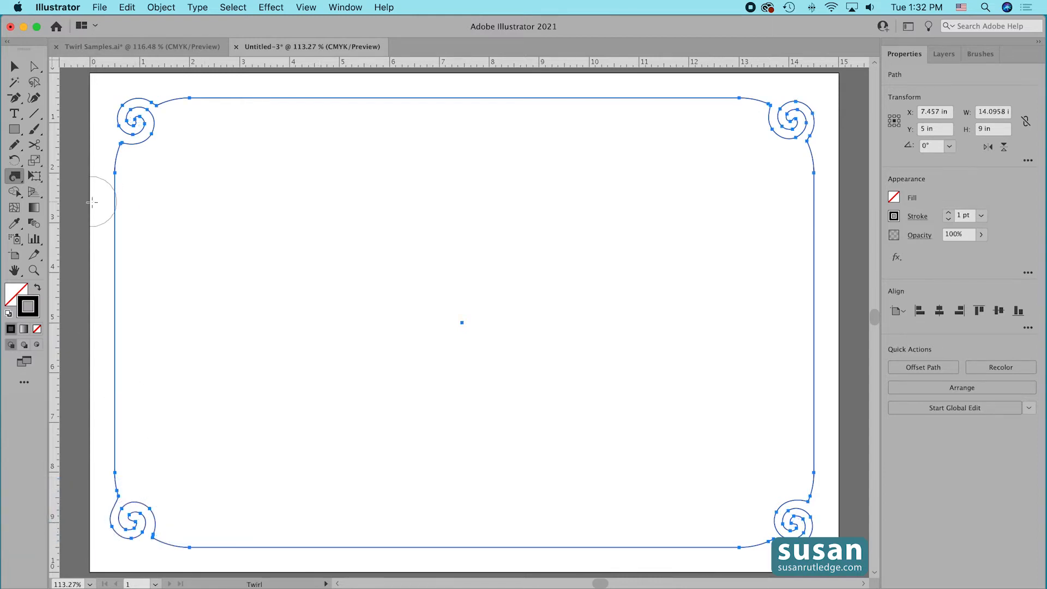
Fill the twirled frame shape with yellow.
{"action": "left_click", "coordinate": [894, 198]}
{"action": "left_click", "coordinate": [850, 253]}
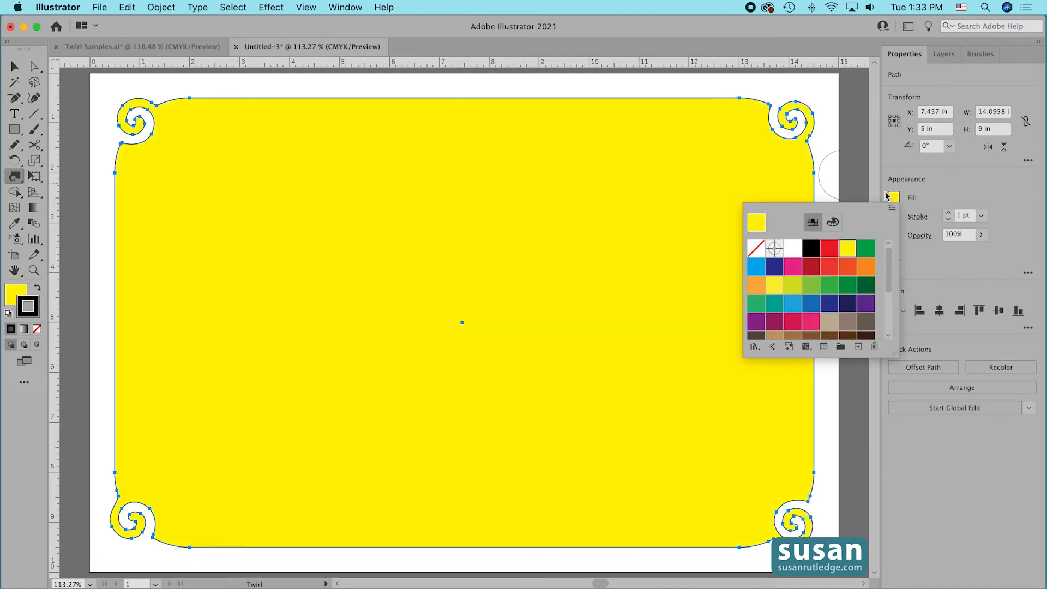
{"action": "left_click", "coordinate": [832, 141]}
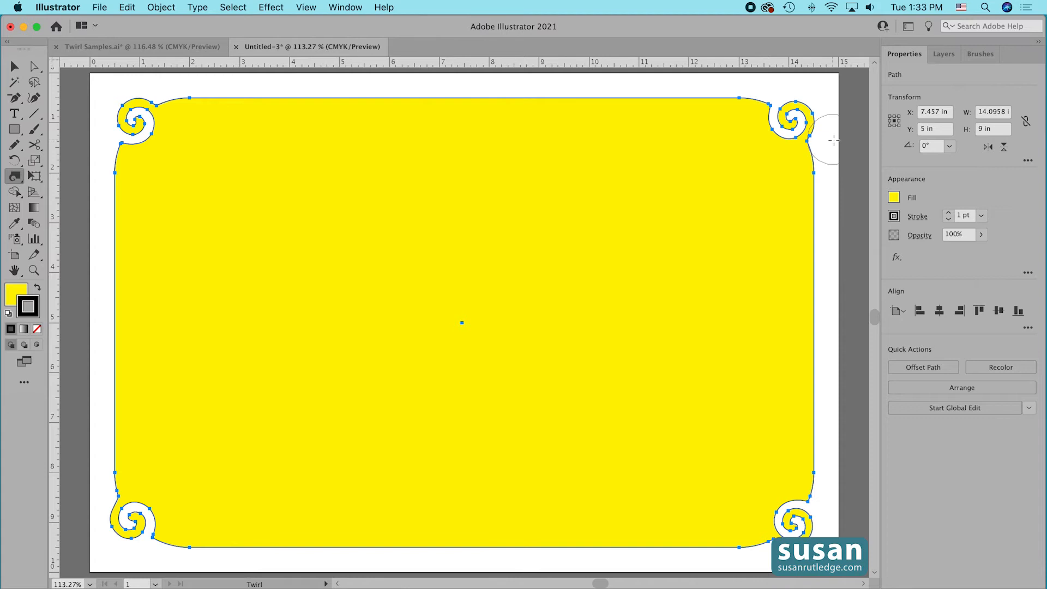
Offset the yellow frame's path by -0.5 in with Miter joins and a miter limit of 4.
{"action": "key", "text": "super"}
{"action": "left_click", "coordinate": [160, 8]}
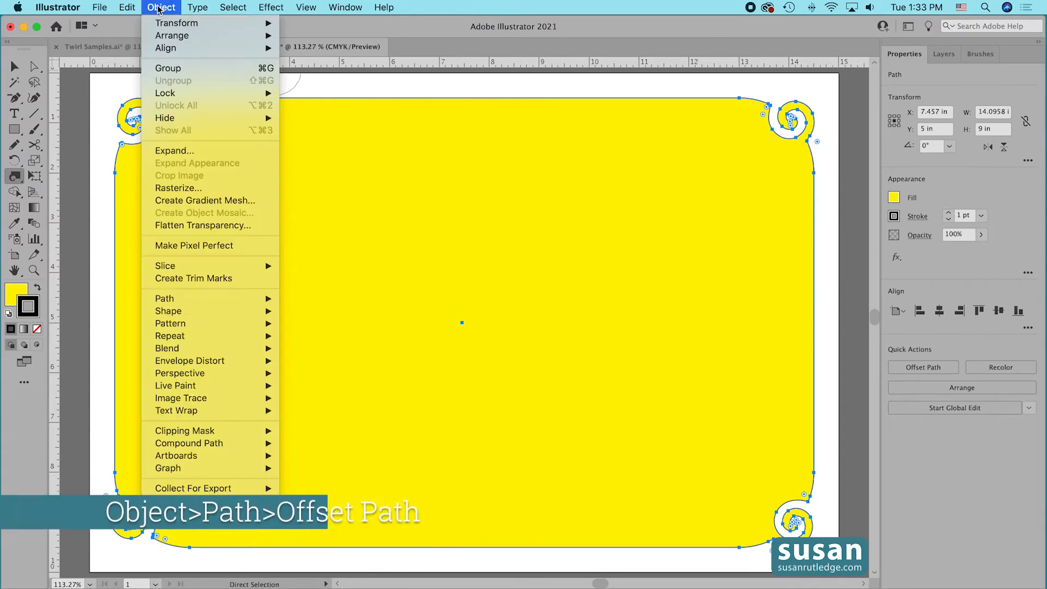
{"action": "mouse_move", "coordinate": [237, 300]}
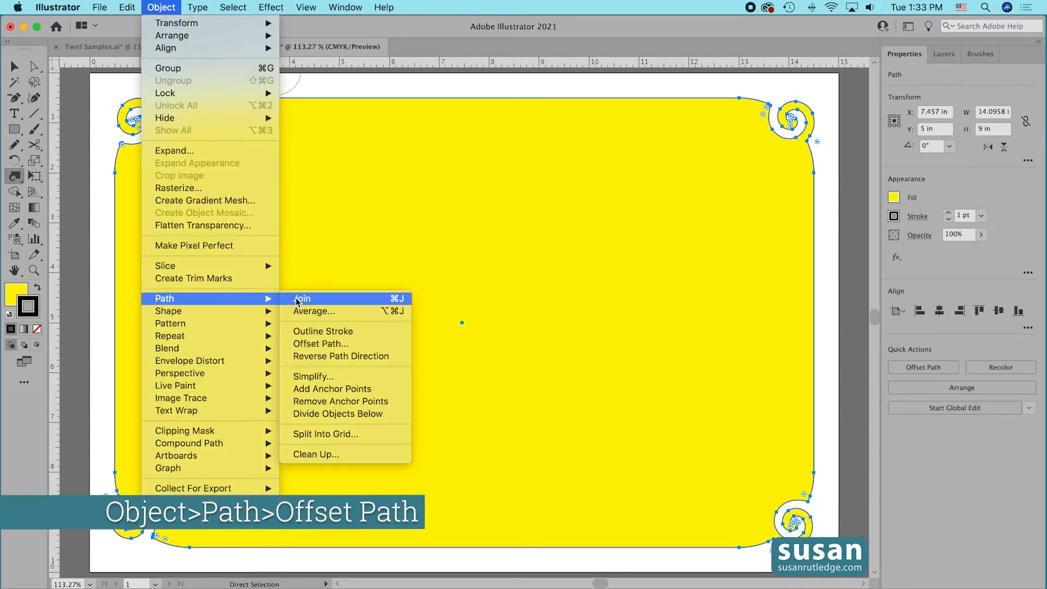
{"action": "left_click", "coordinate": [314, 343]}
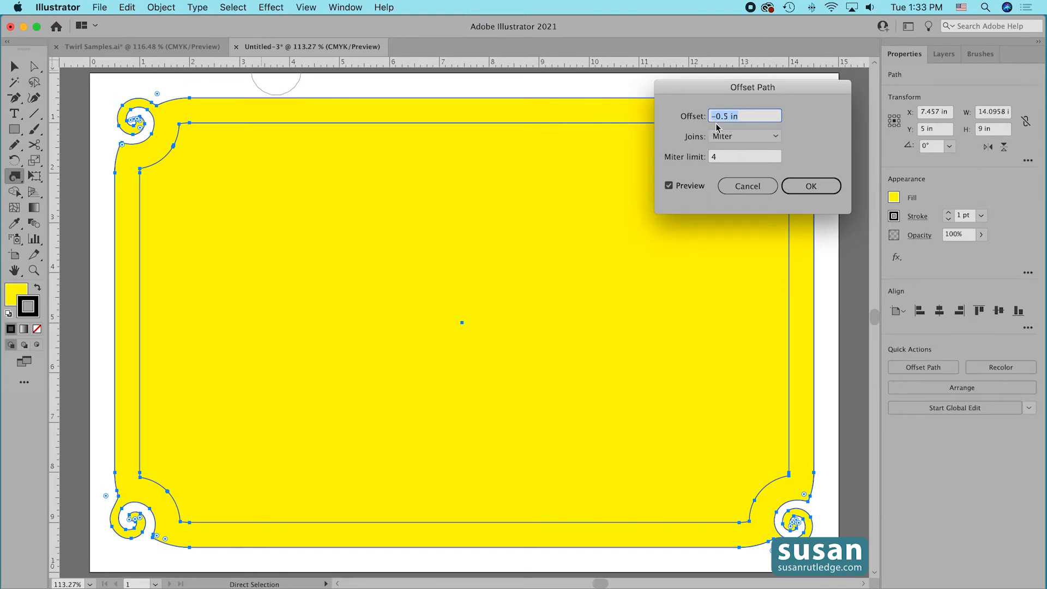
{"action": "left_click", "coordinate": [815, 186]}
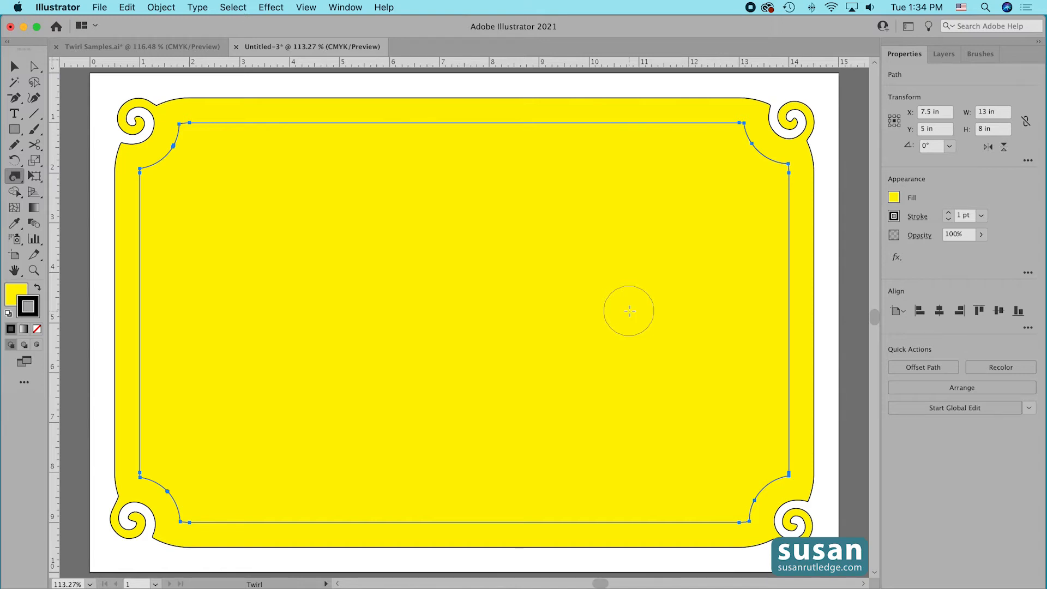
Fill the inset path with white and apply the pattern brush made of large black circles to it.
{"action": "left_click", "coordinate": [894, 198]}
{"action": "left_click", "coordinate": [794, 249]}
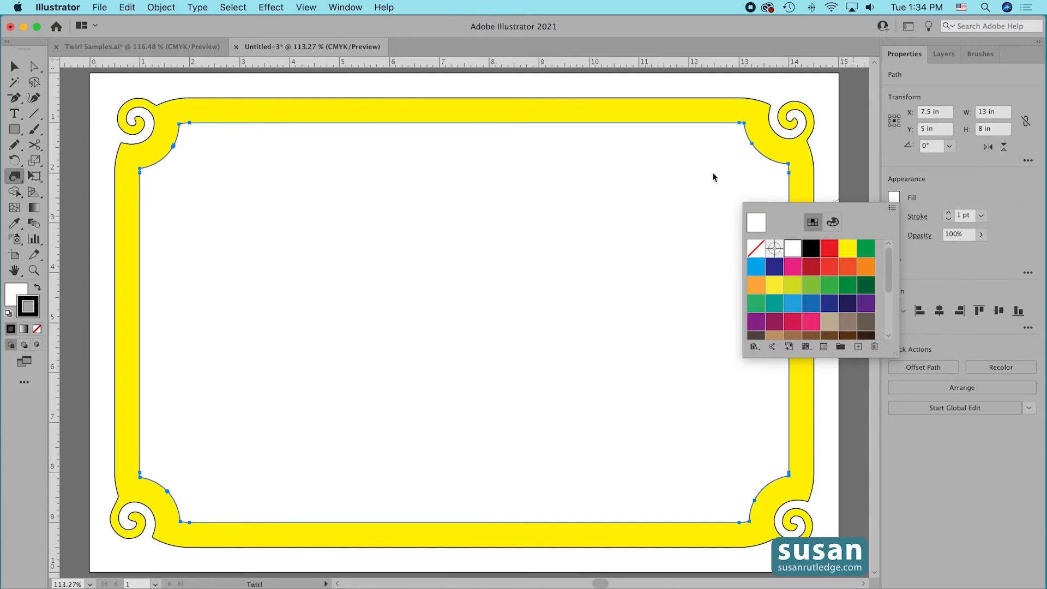
{"action": "left_click", "coordinate": [981, 55]}
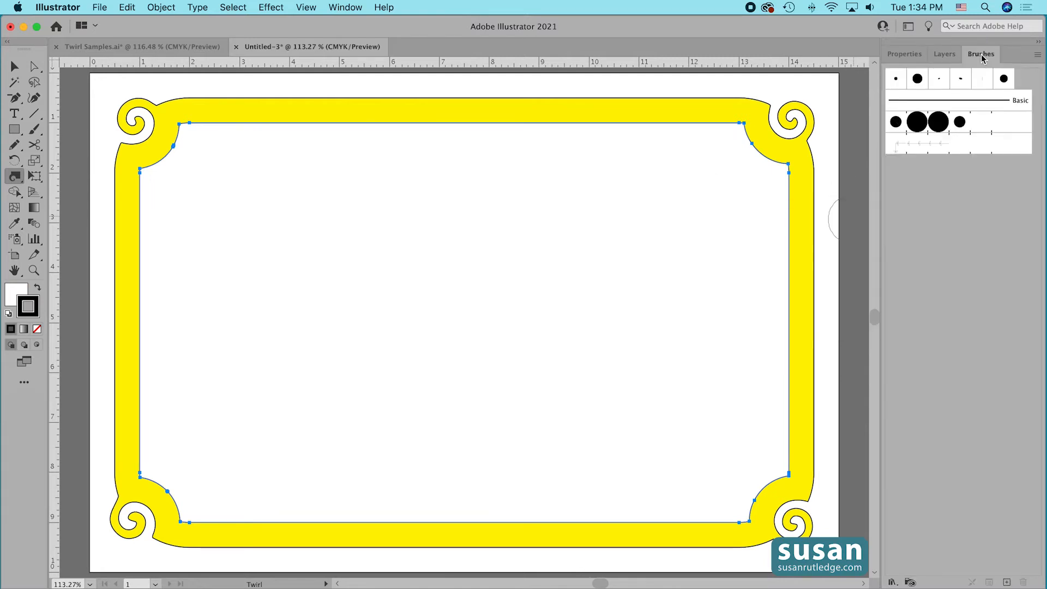
{"action": "left_click", "coordinate": [918, 124]}
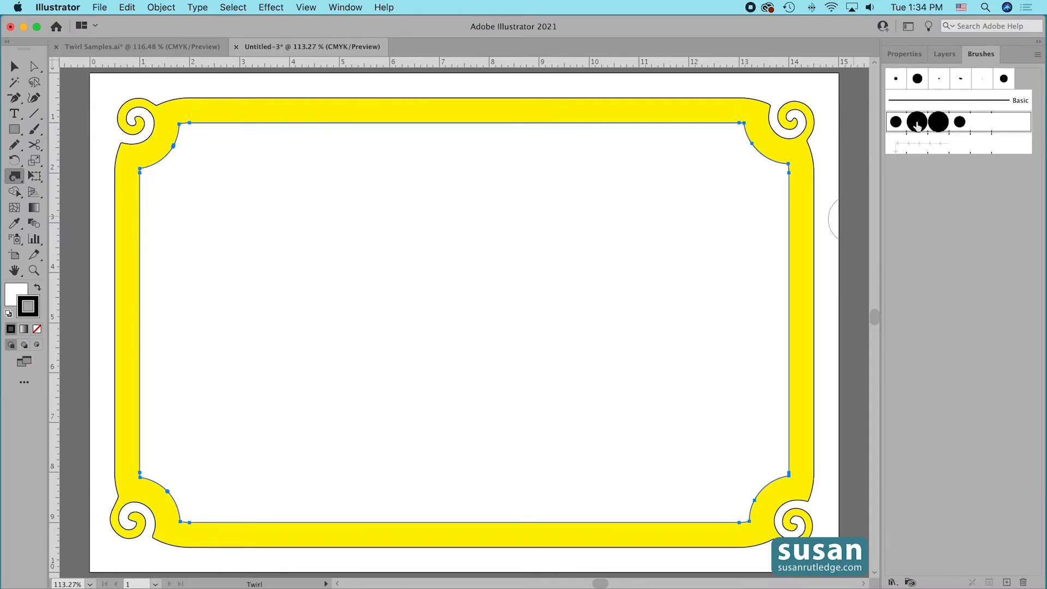
Color the dotted inner border's stroke light blue and deselect the artwork.
{"action": "left_click", "coordinate": [905, 55]}
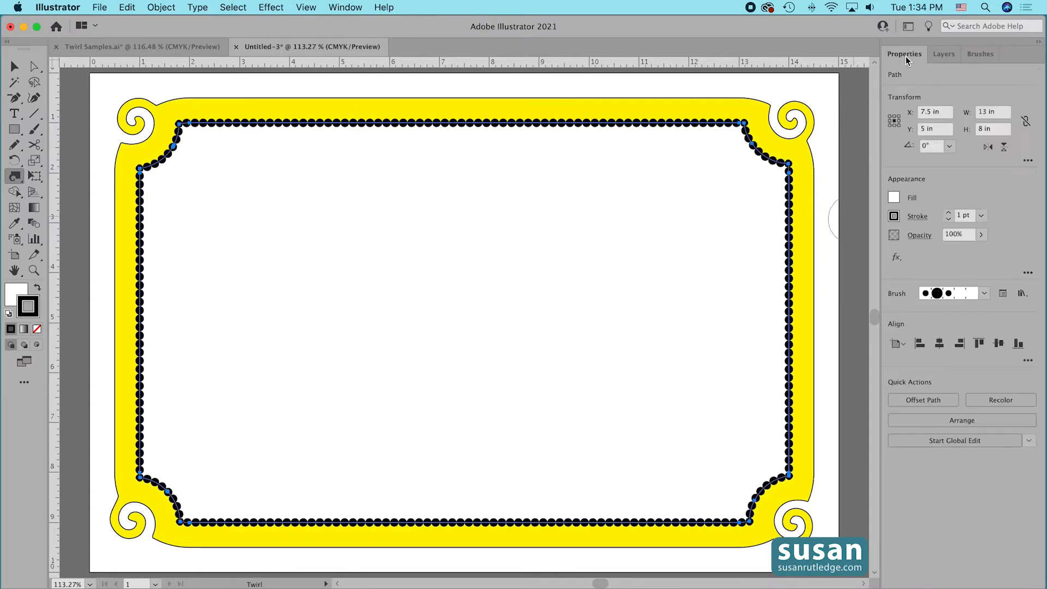
{"action": "left_click", "coordinate": [895, 216]}
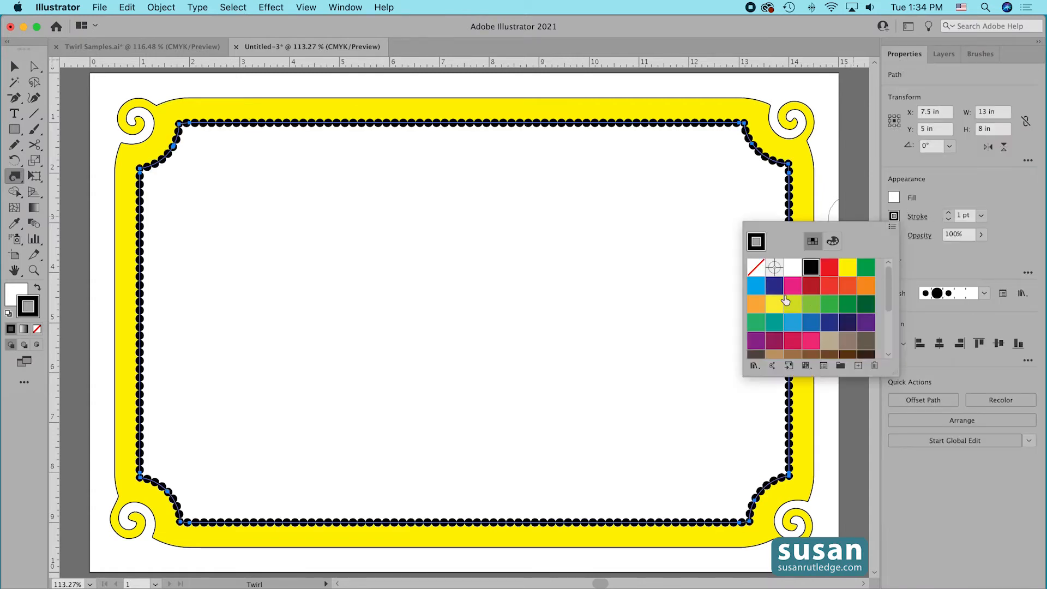
{"action": "left_click", "coordinate": [755, 285]}
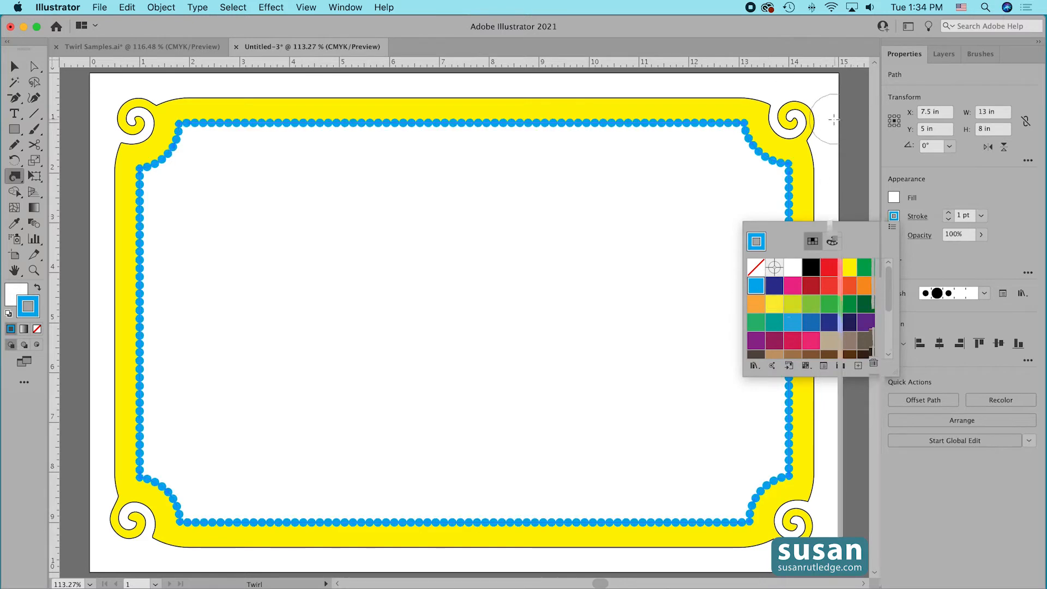
{"action": "left_click", "coordinate": [830, 116]}
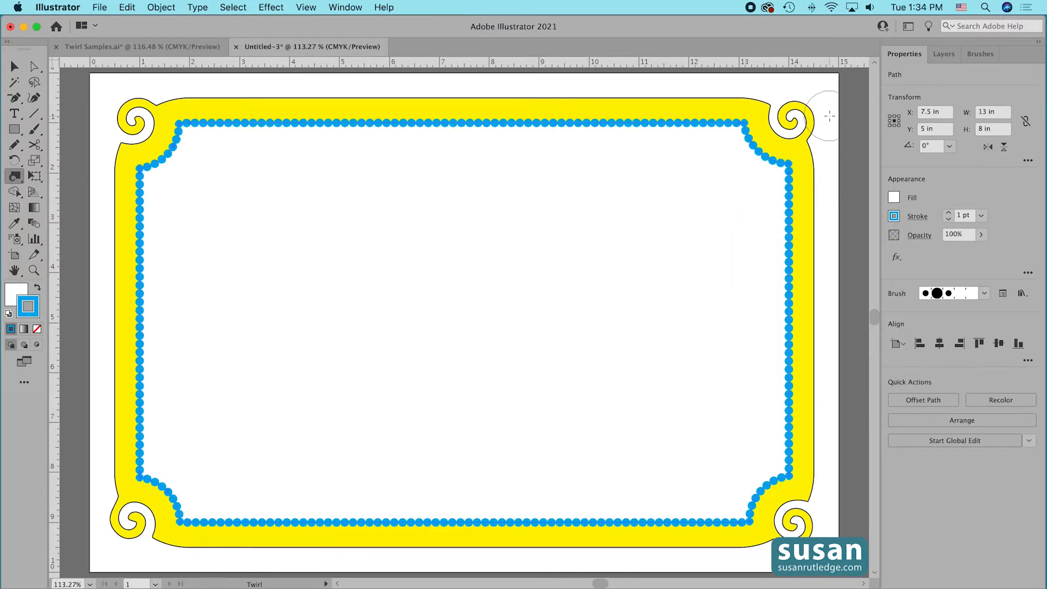
{"action": "key", "text": "super+shift+a"}
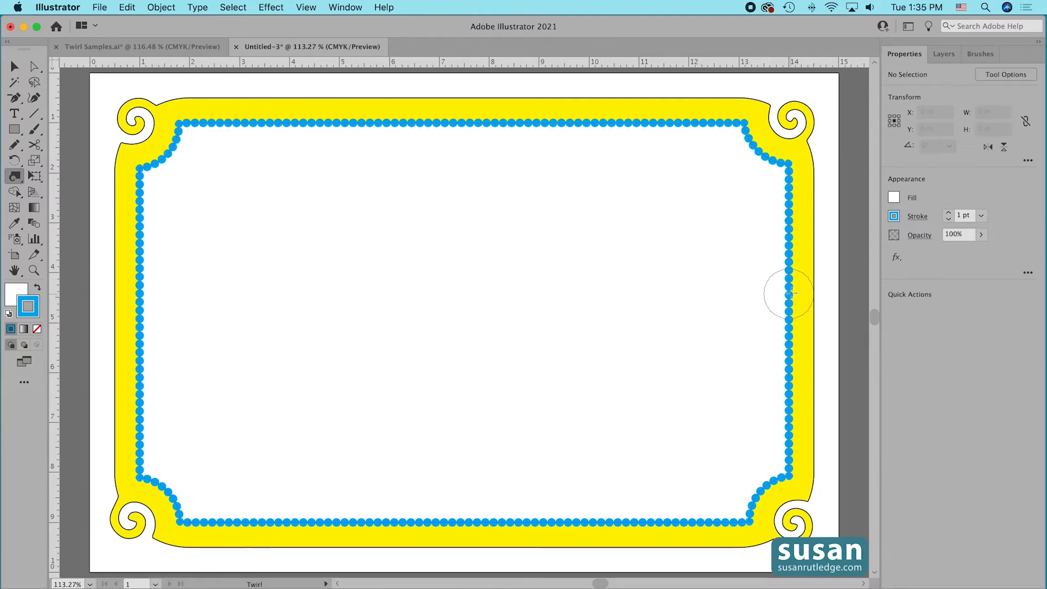
Expand Layer 1 and lock both the dotted border path and the yellow frame path.
{"action": "left_click", "coordinate": [949, 54]}
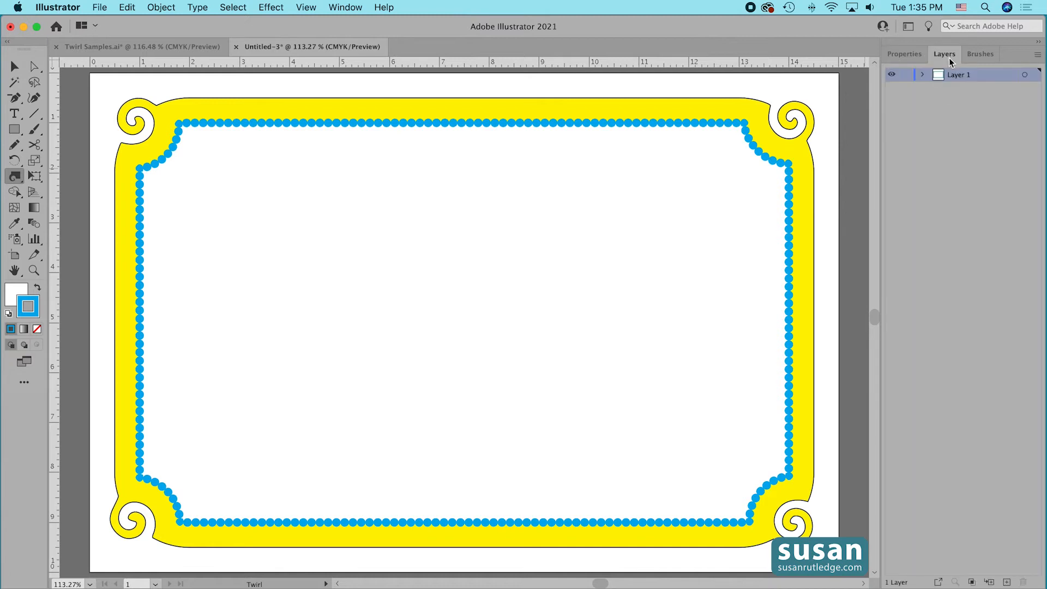
{"action": "left_click", "coordinate": [923, 75]}
{"action": "left_click", "coordinate": [907, 88]}
{"action": "left_click", "coordinate": [906, 103]}
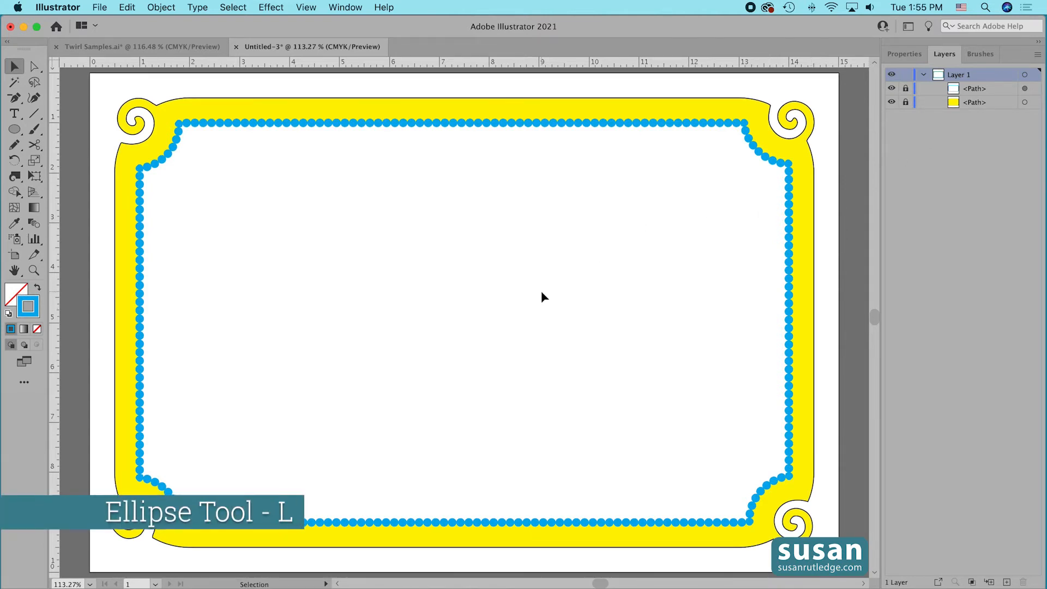
Draw a 6 in by 6 in circle with the Ellipse tool and move it to the middle of the frame.
{"action": "key", "text": "l"}
{"action": "left_click", "coordinate": [466, 266]}
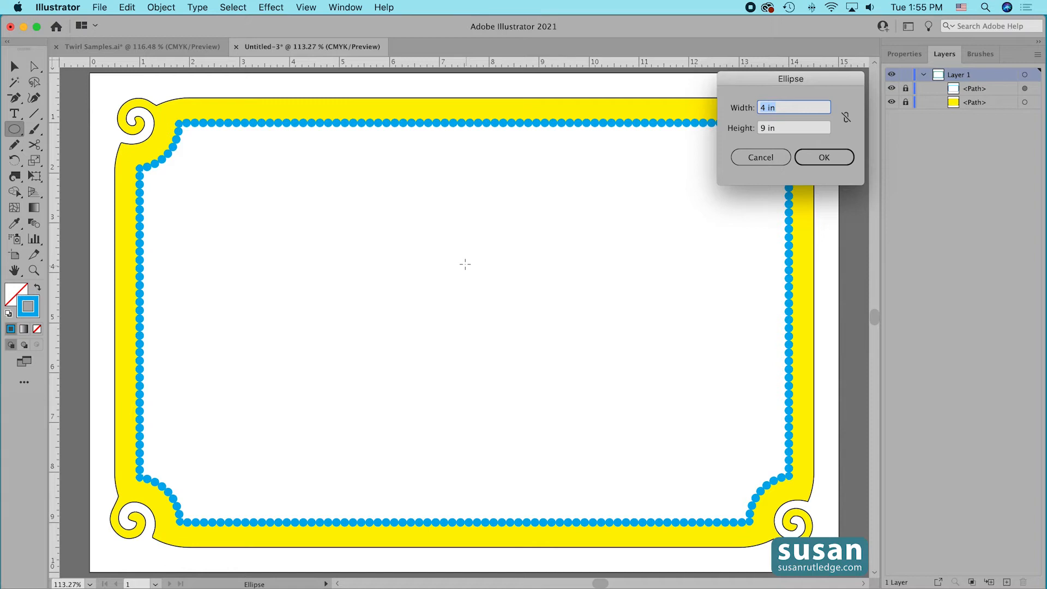
{"action": "type", "text": "6"}
{"action": "key", "text": "Tab"}
{"action": "type", "text": "6"}
{"action": "left_click", "coordinate": [818, 158]}
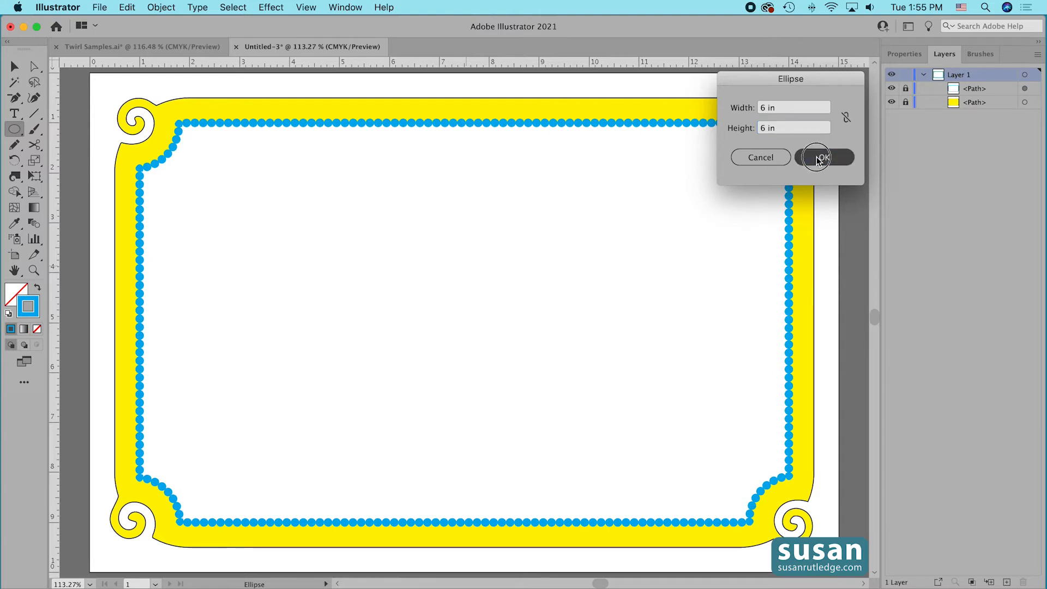
{"action": "key", "text": "v"}
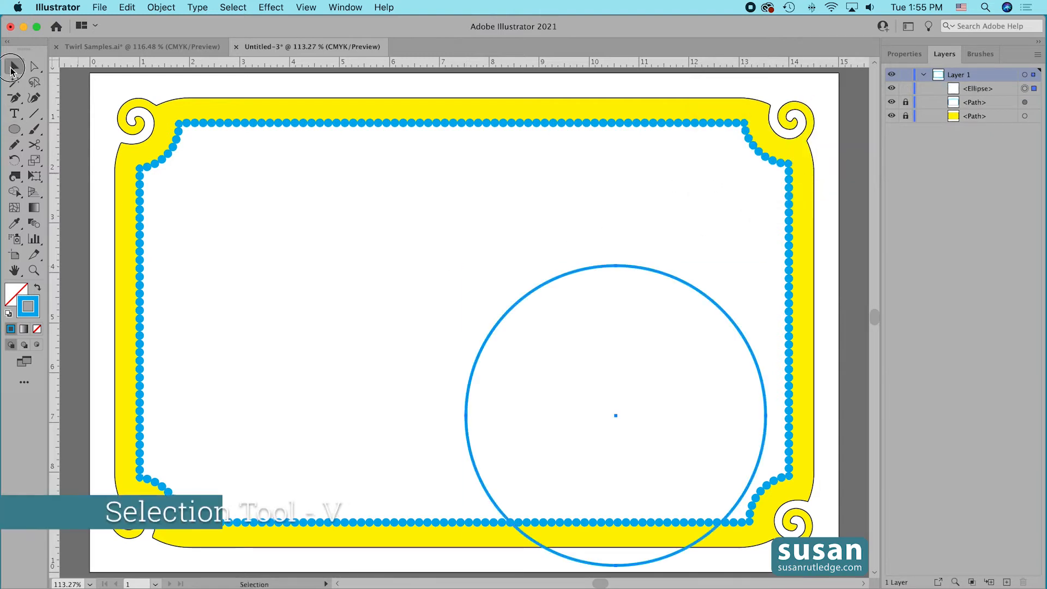
{"action": "left_click_drag", "start_coordinate": [633, 269], "coordinate": [480, 178]}
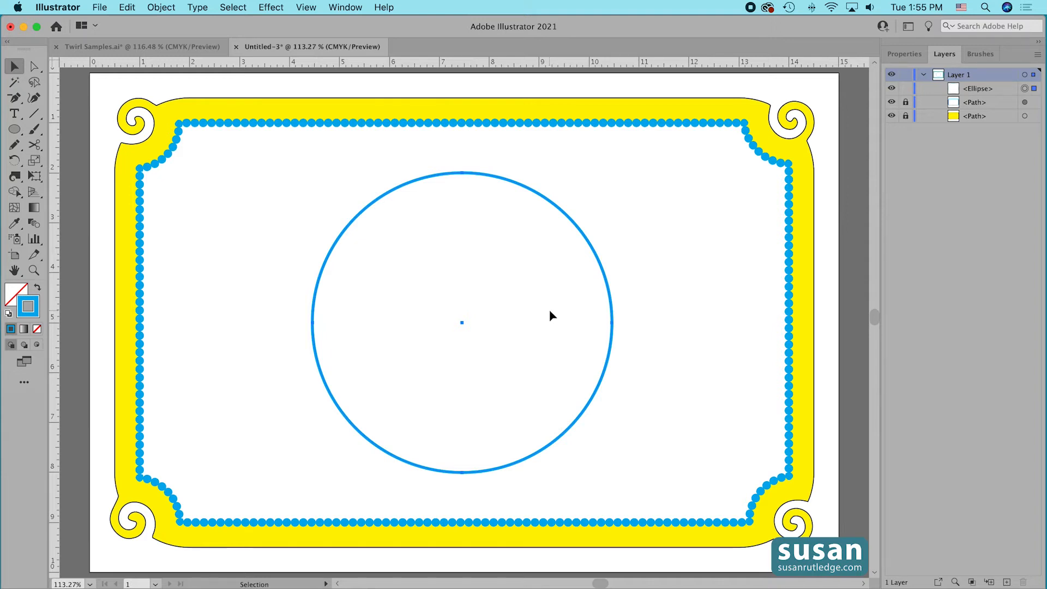
Apply the Leaf pattern brush to the circle and color its stroke green.
{"action": "left_click", "coordinate": [981, 54]}
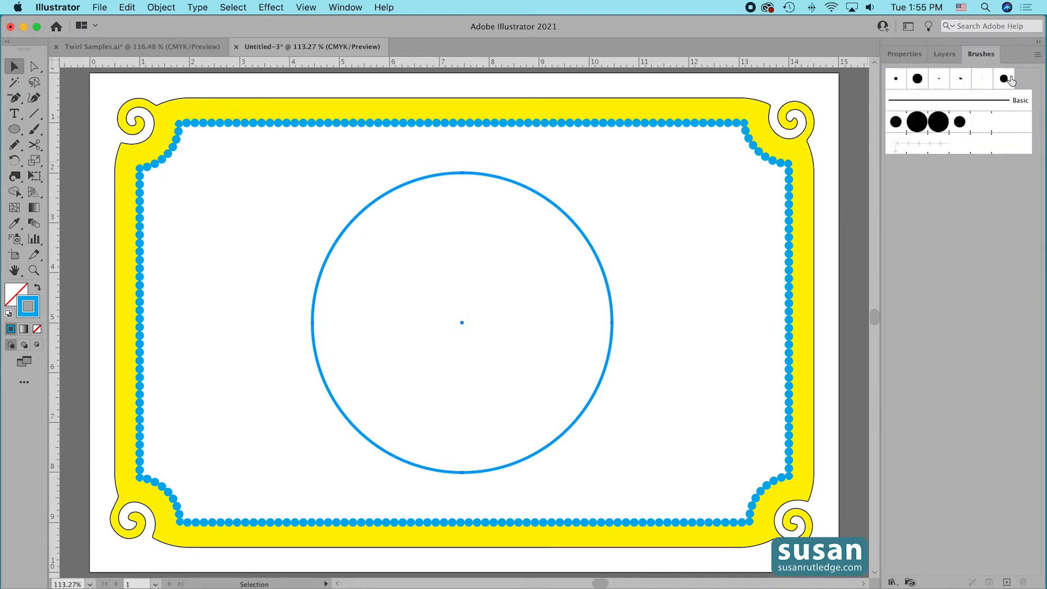
{"action": "left_click", "coordinate": [927, 149]}
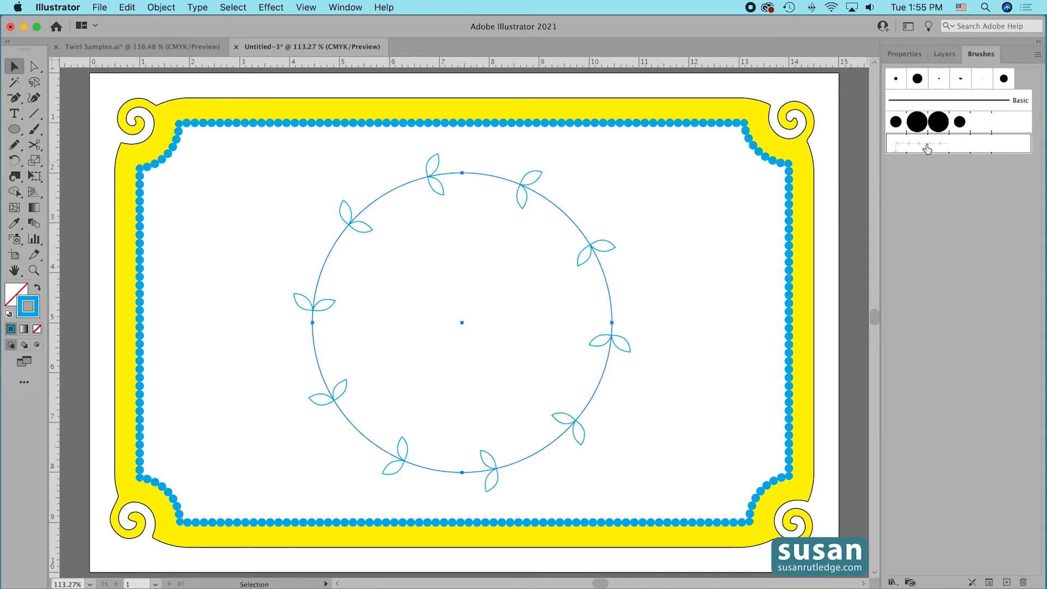
{"action": "left_click", "coordinate": [904, 54]}
{"action": "left_click", "coordinate": [895, 217]}
{"action": "left_click", "coordinate": [867, 275]}
{"action": "left_click", "coordinate": [718, 252]}
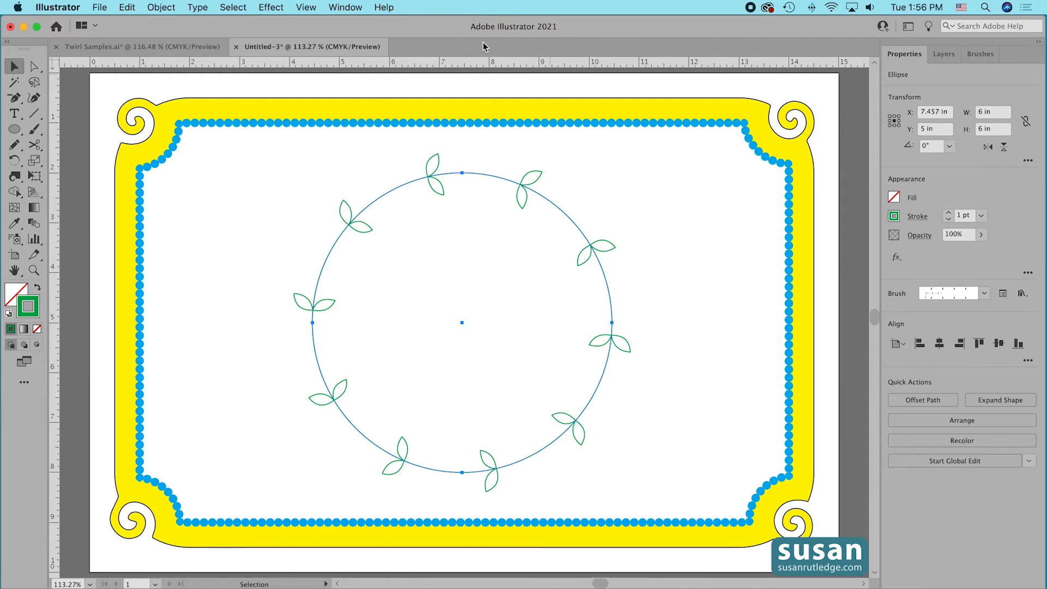
Try the Twirl tool on the brushed circle between two leaf pairs at its upper right, and undo the twirl.
{"action": "left_click", "coordinate": [15, 176]}
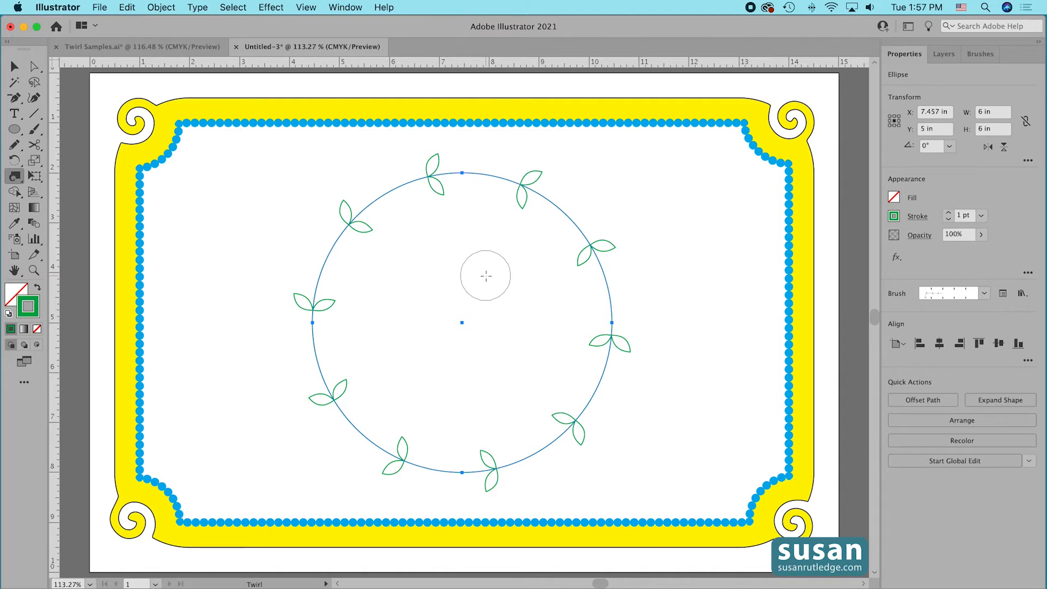
{"action": "left_click", "coordinate": [565, 213]}
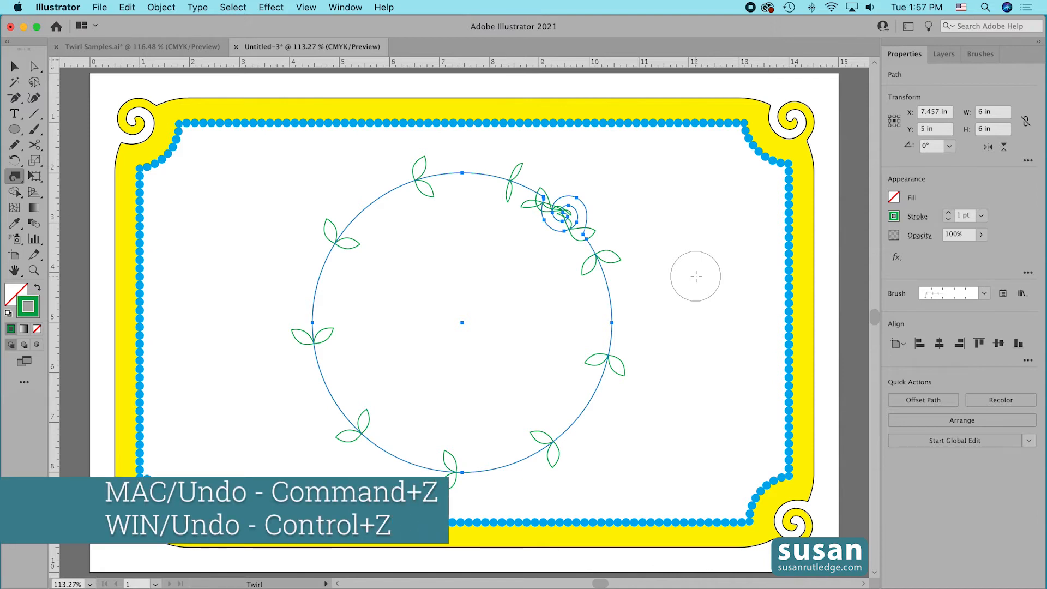
{"action": "key", "text": "super+z"}
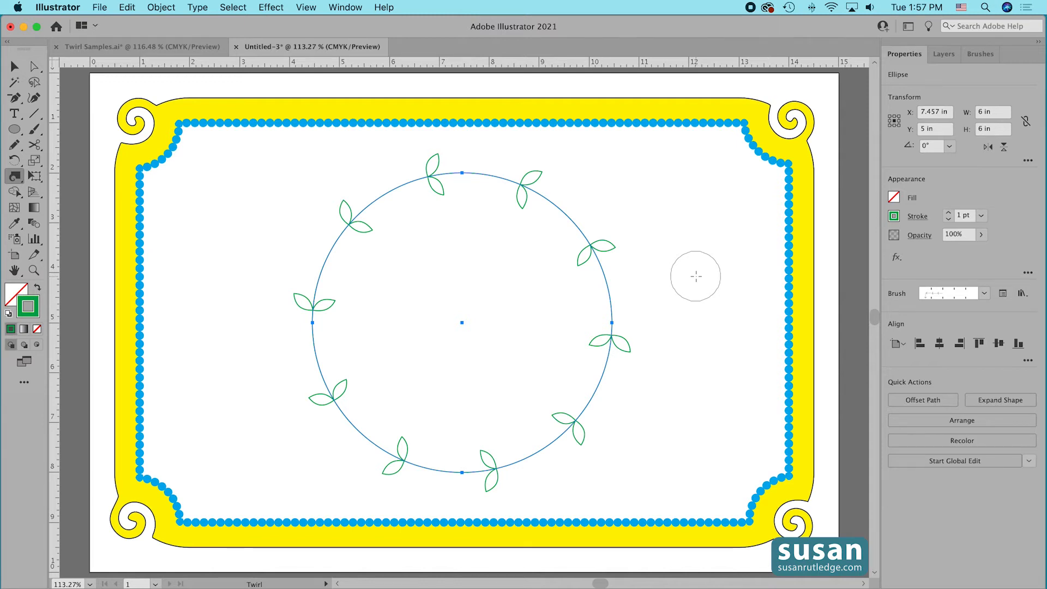
Convert the leaf-brushed circle to editable paths with Outline Stroke.
{"action": "left_click", "coordinate": [160, 7]}
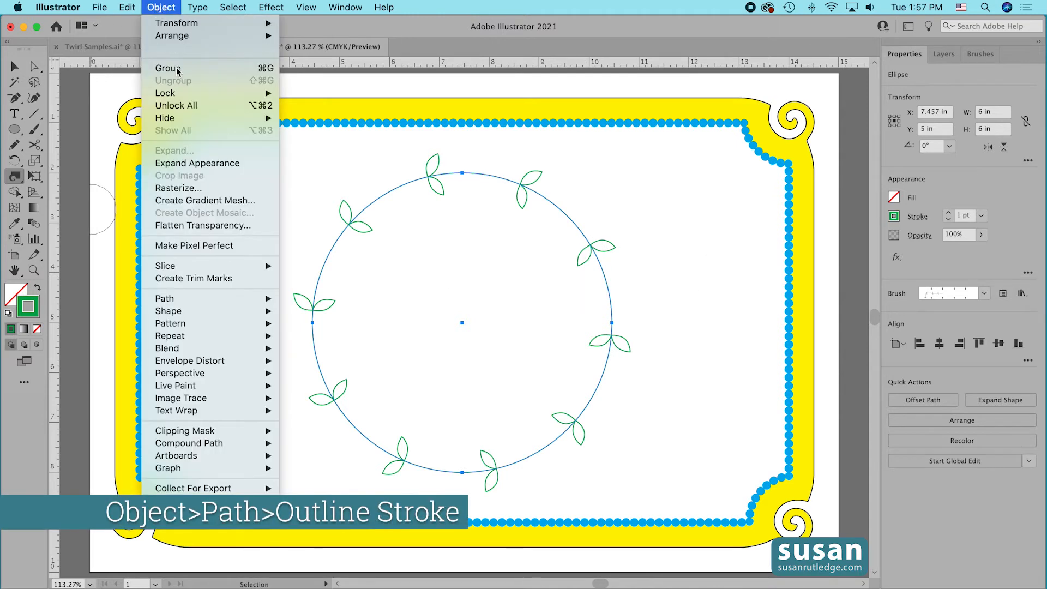
{"action": "mouse_move", "coordinate": [236, 303]}
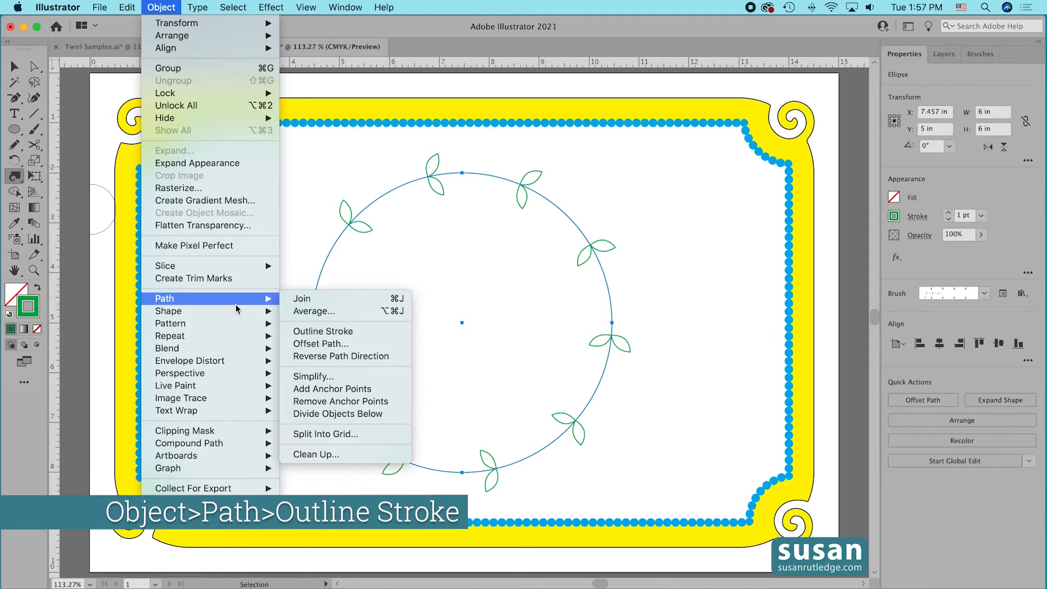
{"action": "left_click", "coordinate": [319, 331]}
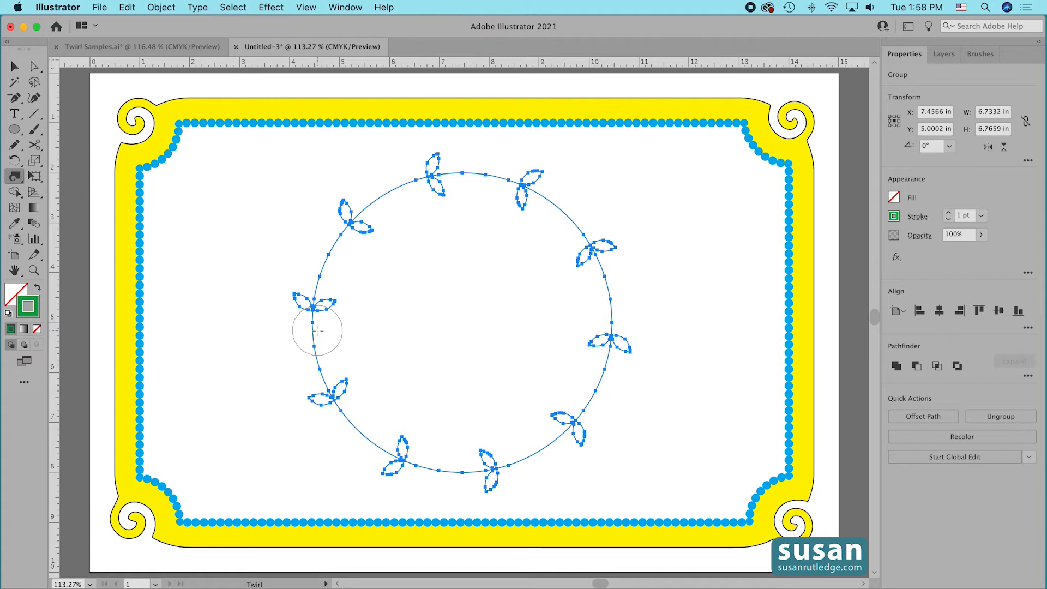
Twirl a spiral into each of the ten gaps between leaf pairs around the wreath, and deselect the artwork.
{"action": "left_click", "coordinate": [561, 209]}
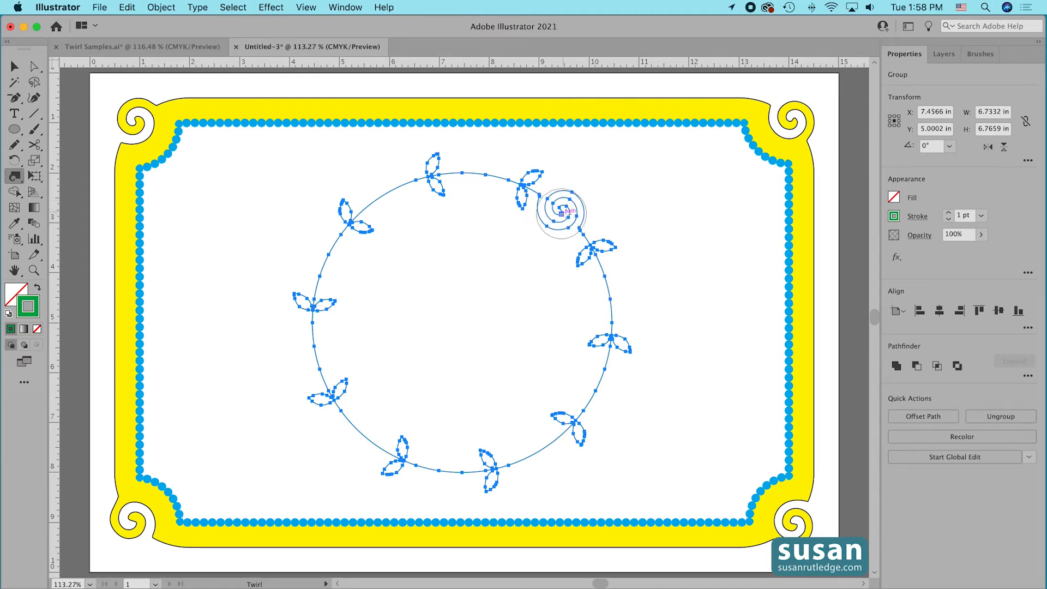
{"action": "left_click", "coordinate": [609, 293]}
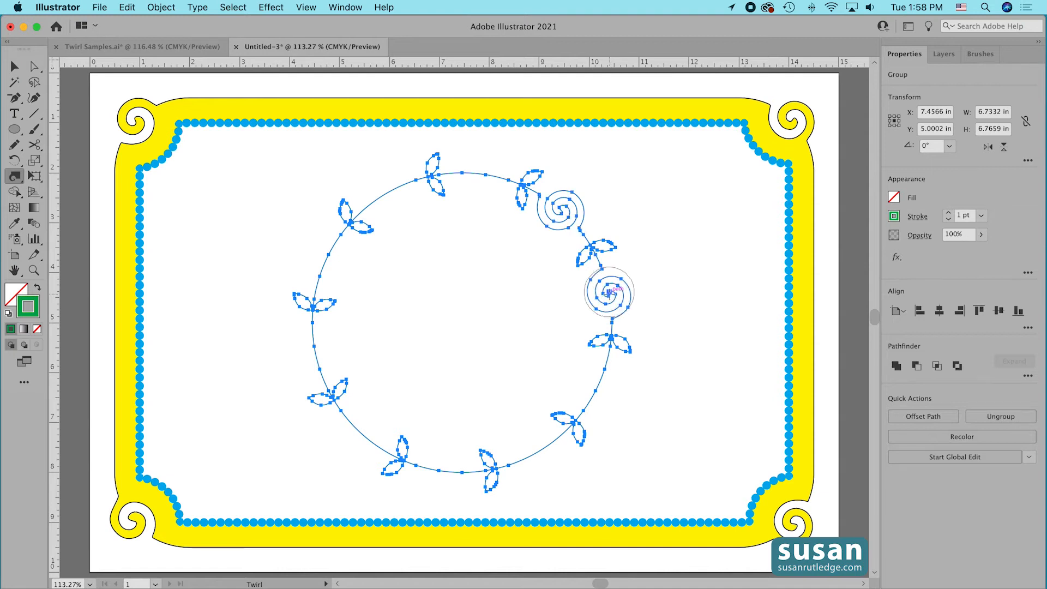
{"action": "left_click", "coordinate": [596, 387]}
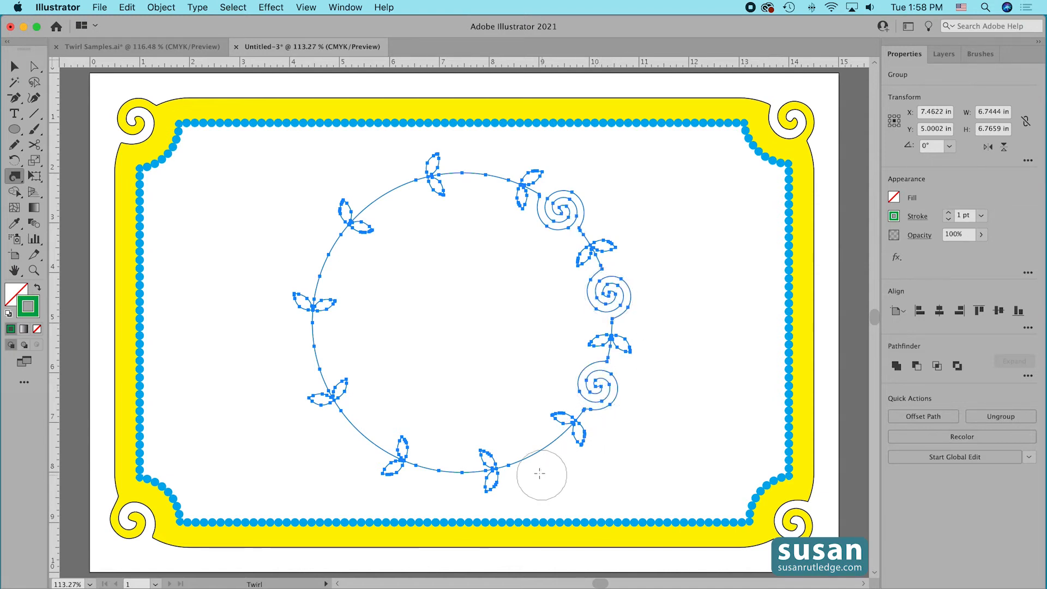
{"action": "left_click", "coordinate": [536, 453]}
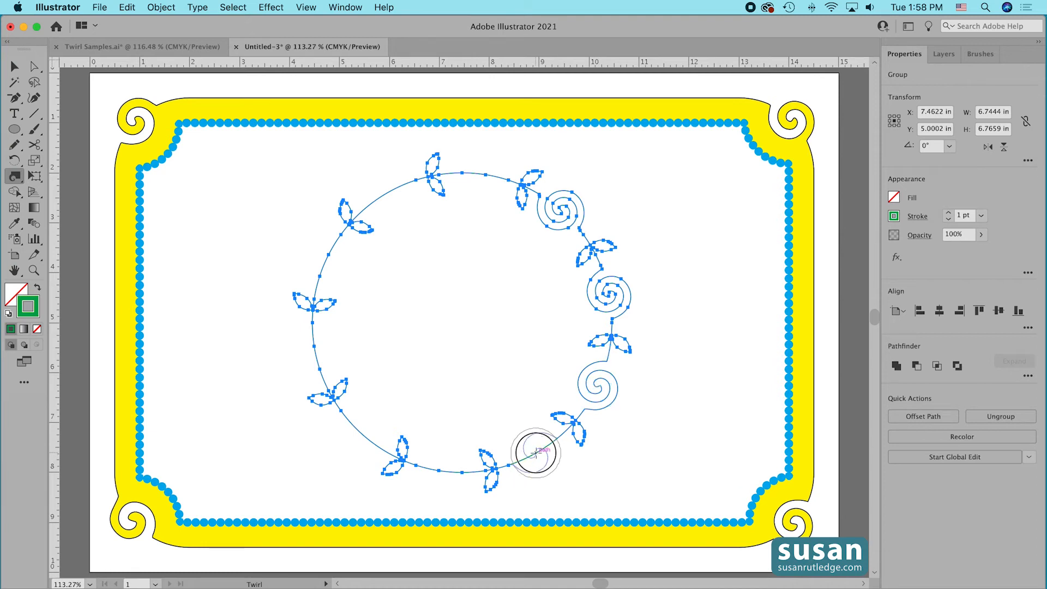
{"action": "left_click", "coordinate": [443, 470]}
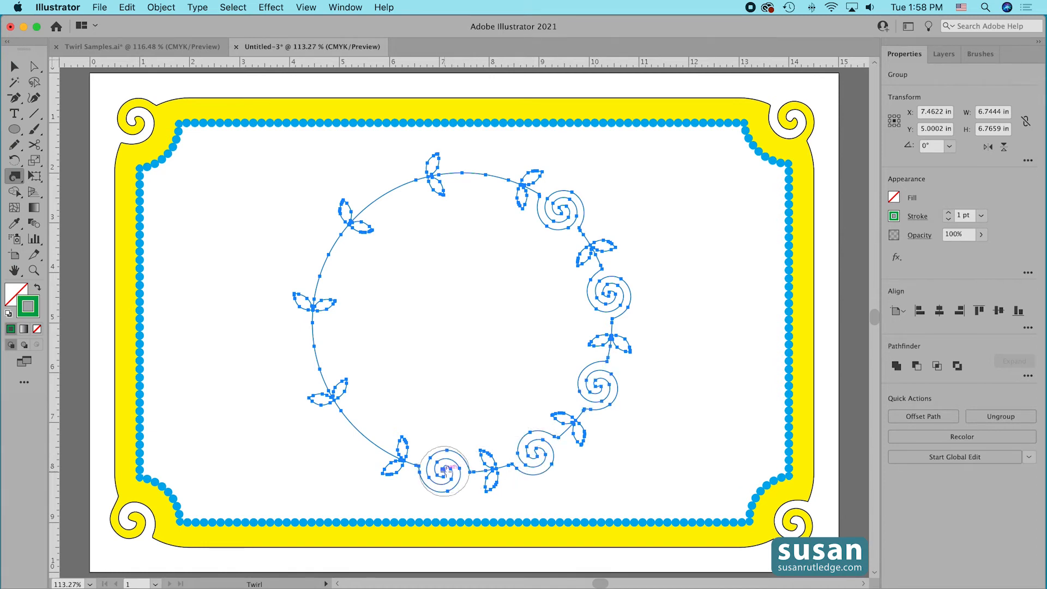
{"action": "left_click", "coordinate": [360, 432]}
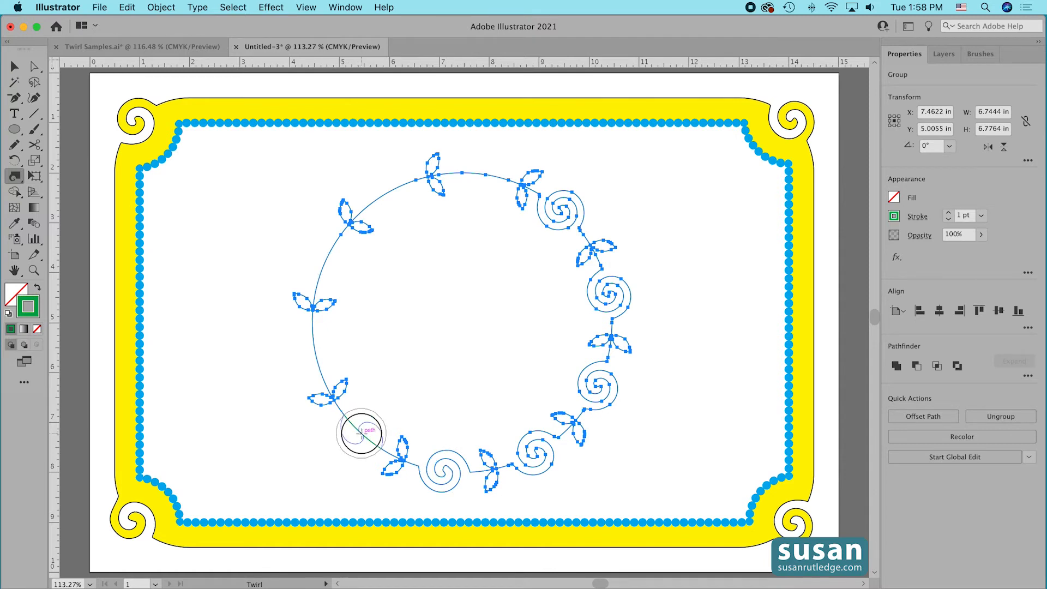
{"action": "left_click", "coordinate": [315, 353]}
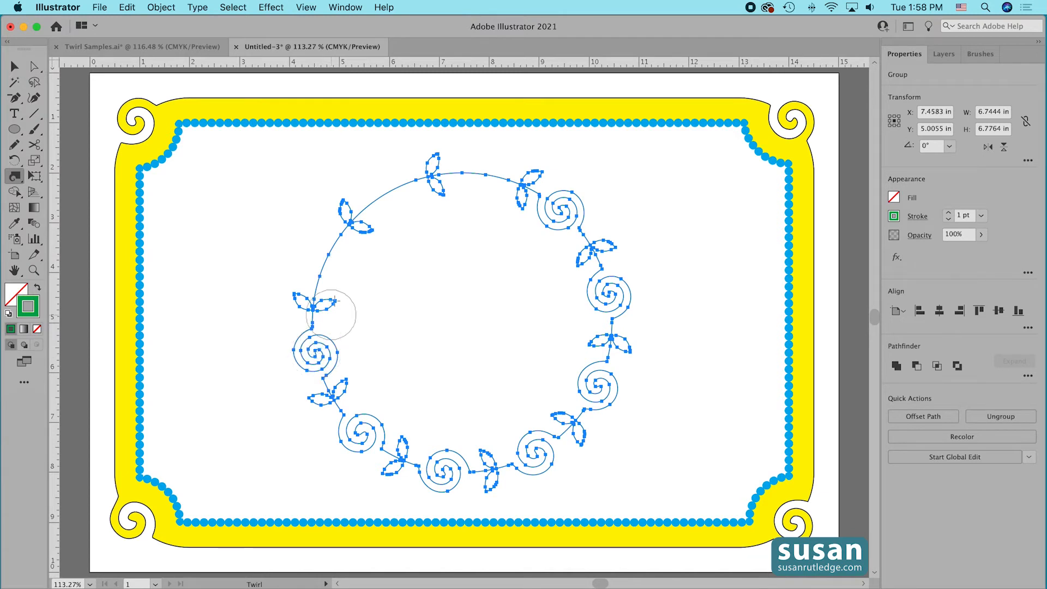
{"action": "left_click", "coordinate": [324, 262]}
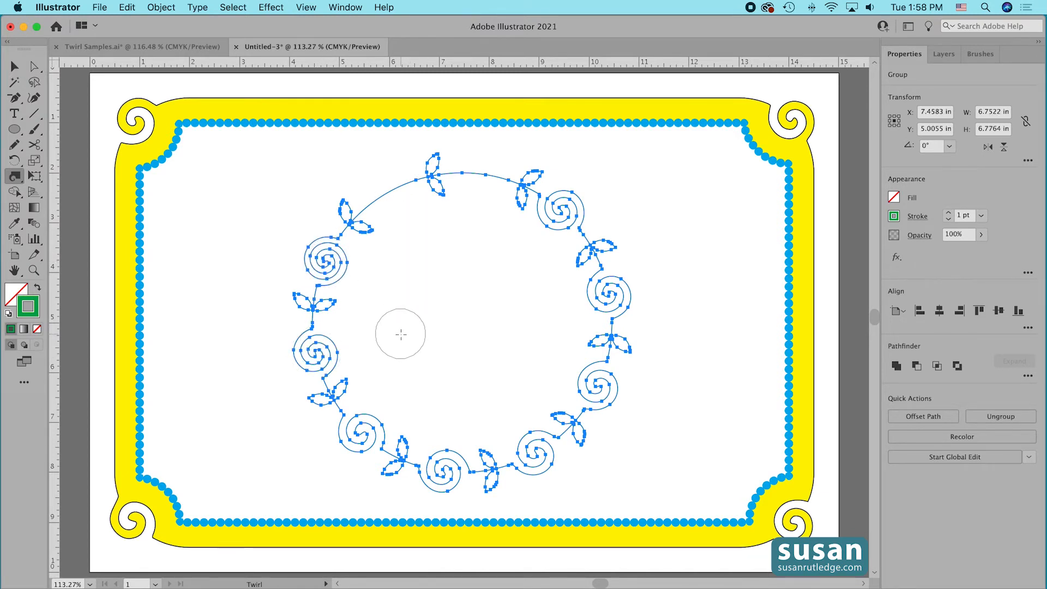
{"action": "key", "text": "super+z"}
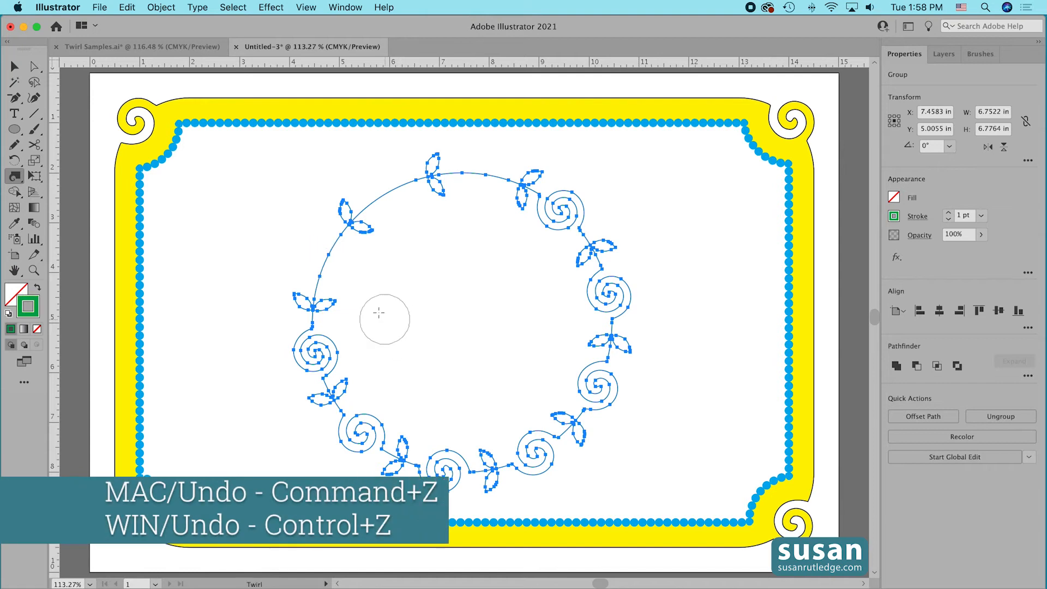
{"action": "left_click", "coordinate": [328, 257]}
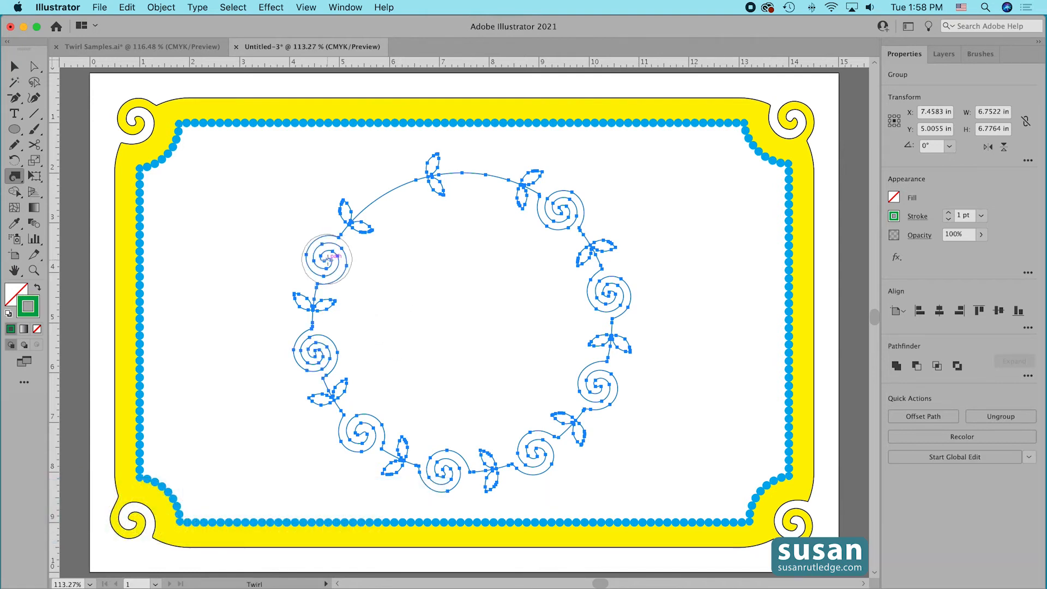
{"action": "left_click", "coordinate": [388, 192]}
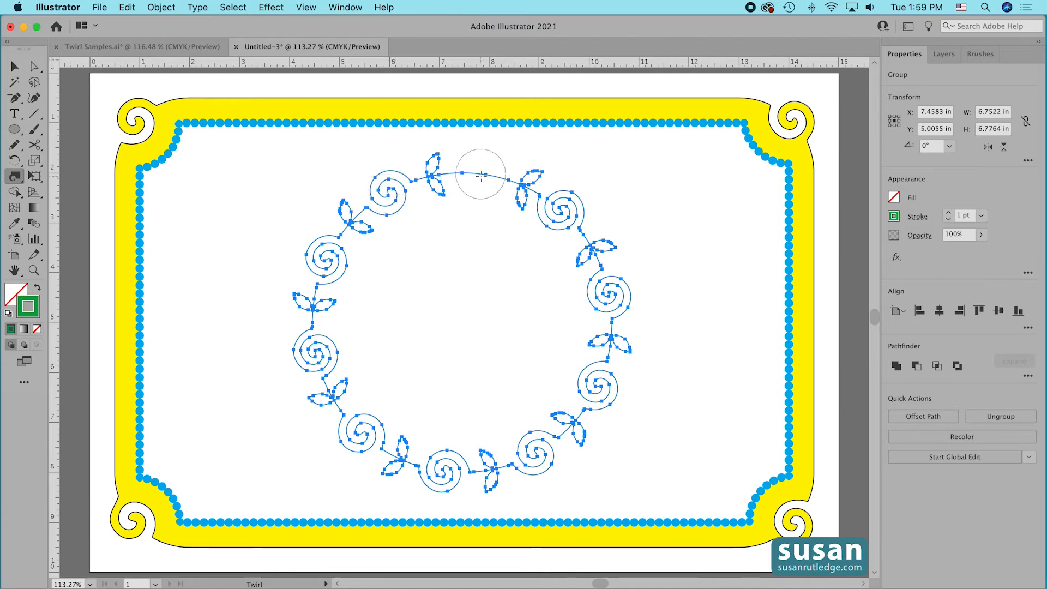
{"action": "left_click", "coordinate": [483, 174]}
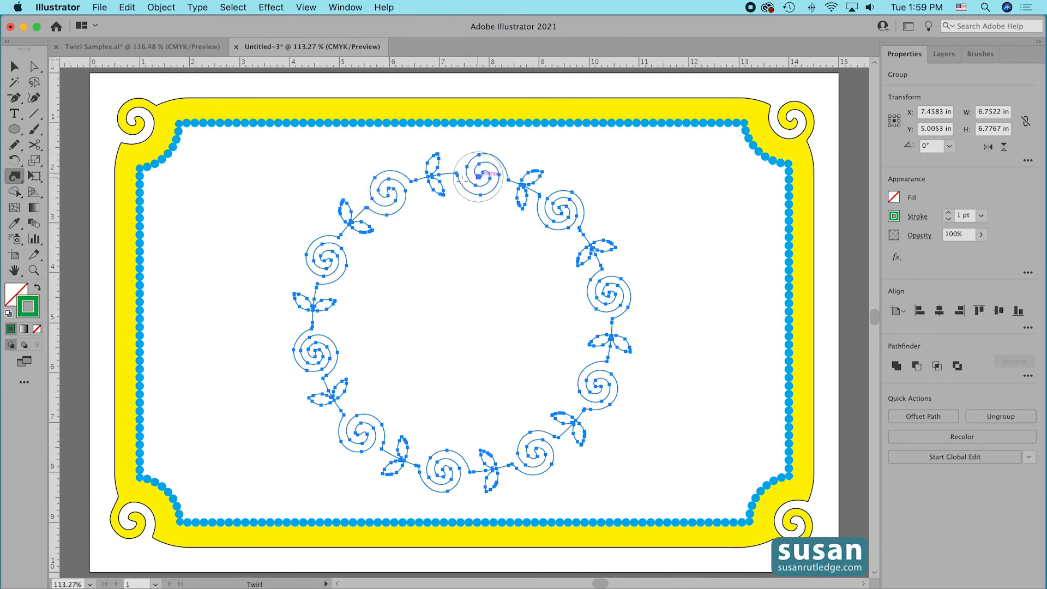
{"action": "left_click", "coordinate": [12, 66]}
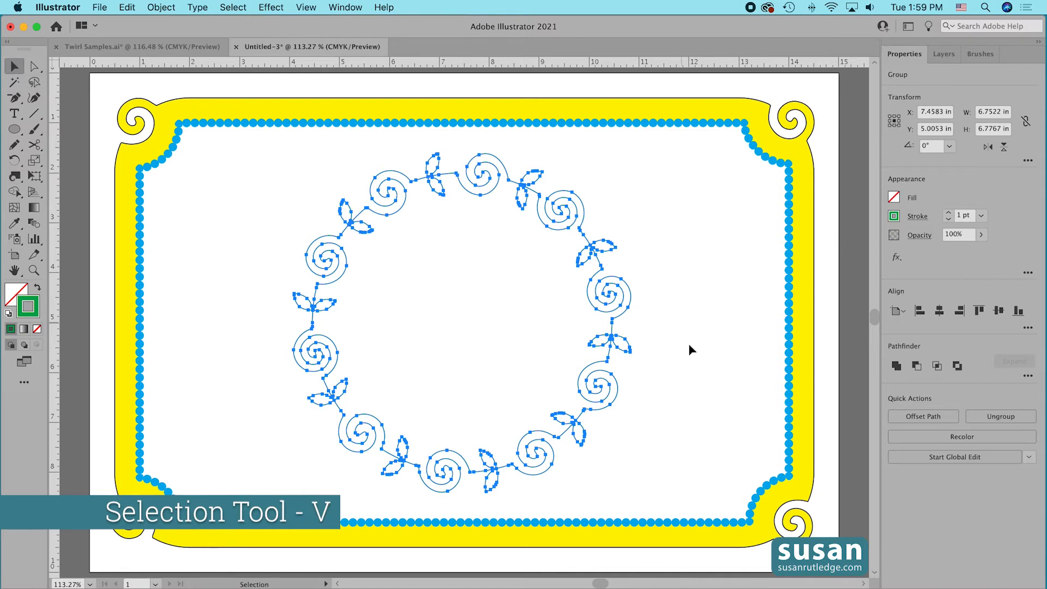
{"action": "left_click", "coordinate": [665, 376]}
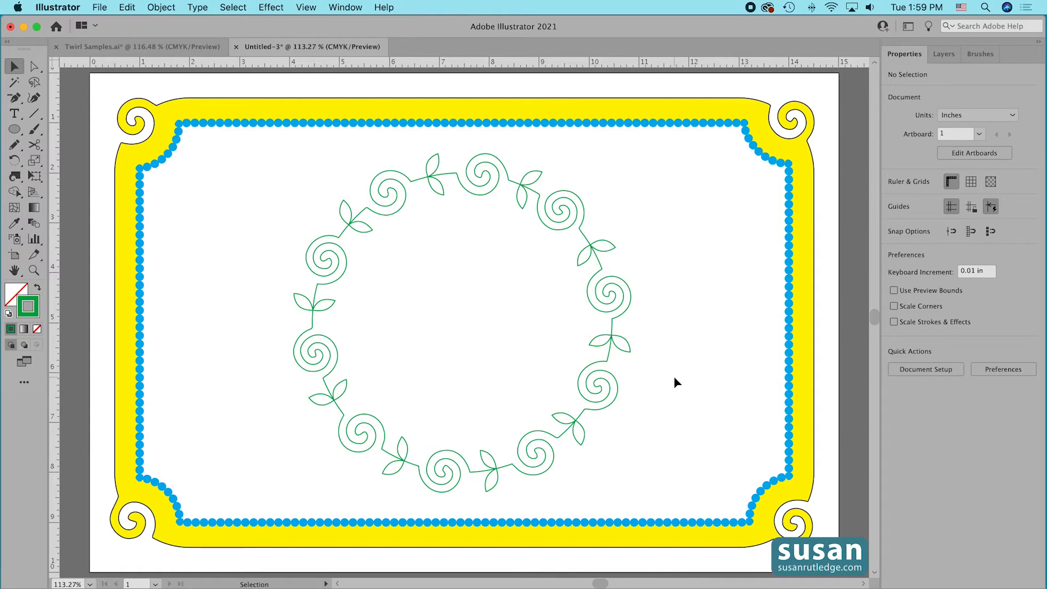
Ungroup the wreath and cut its paths with the Scissors tool where the spirals meet the leaf stems.
{"action": "left_click", "coordinate": [616, 303]}
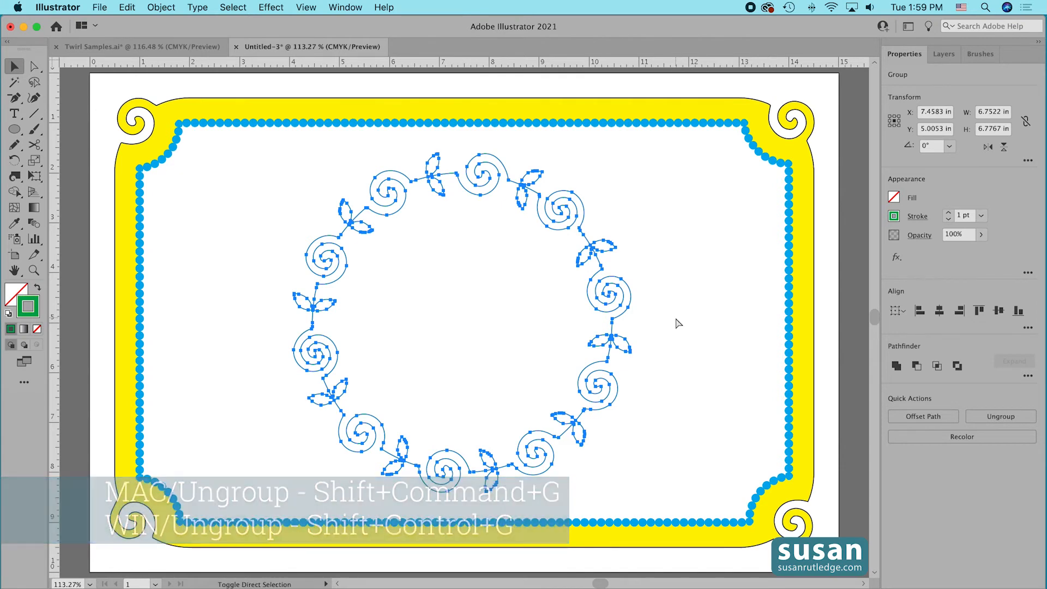
{"action": "left_click", "coordinate": [671, 220]}
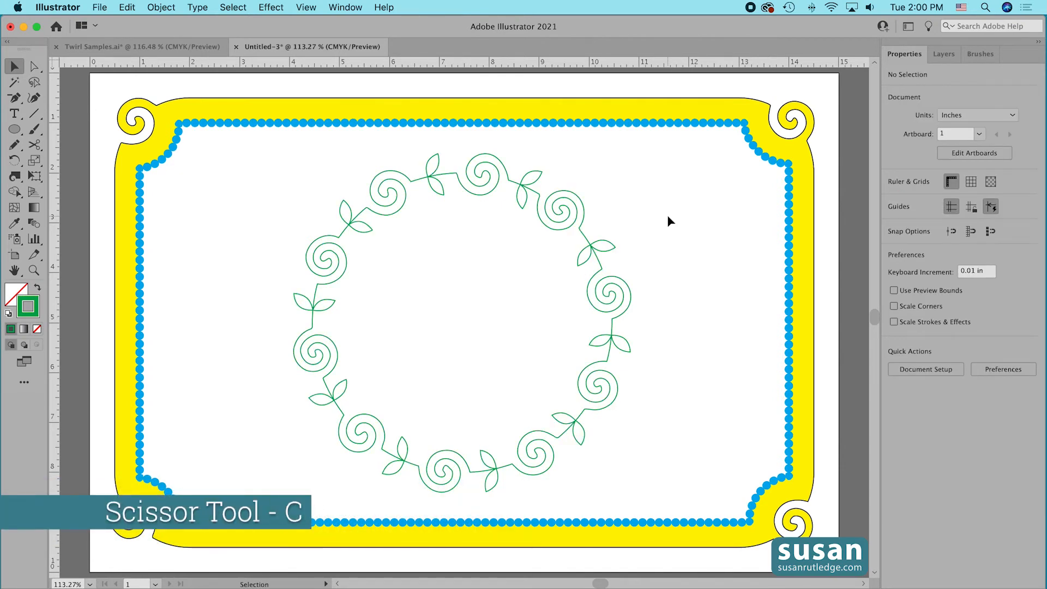
{"action": "key", "text": "c"}
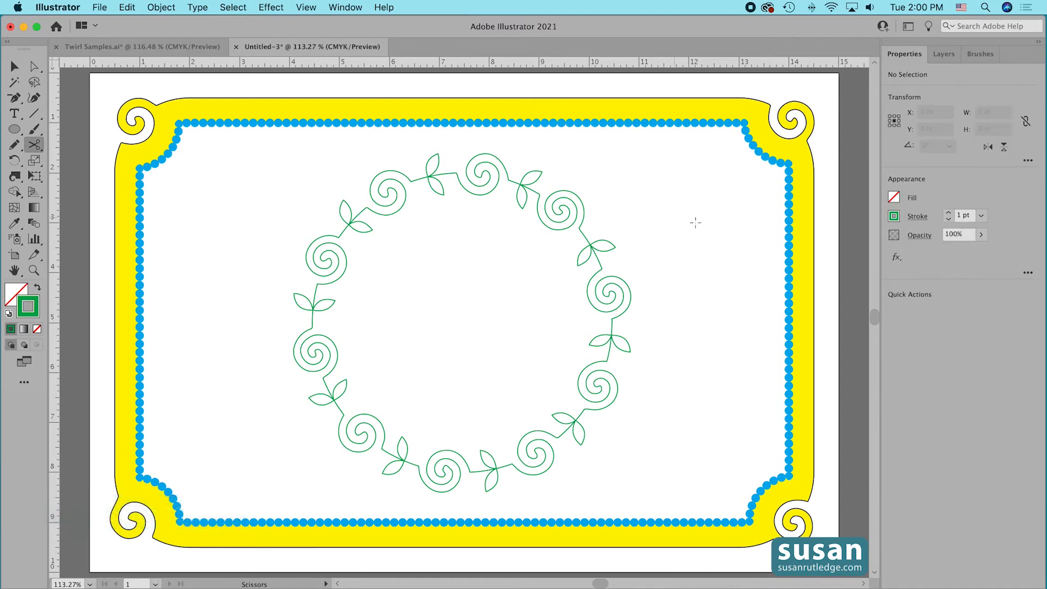
{"action": "left_click", "coordinate": [579, 228]}
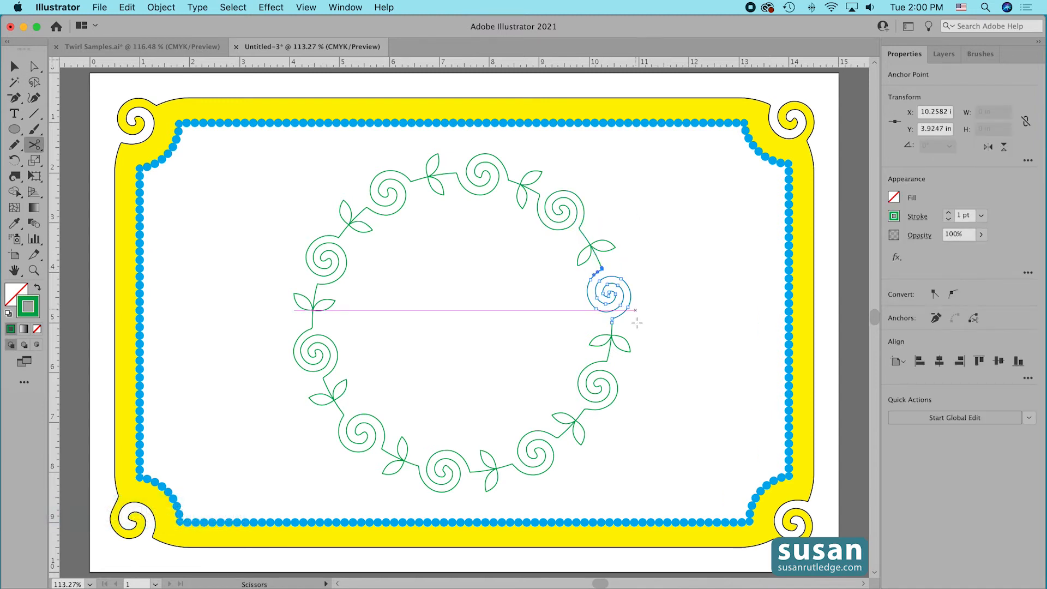
{"action": "left_click", "coordinate": [606, 361]}
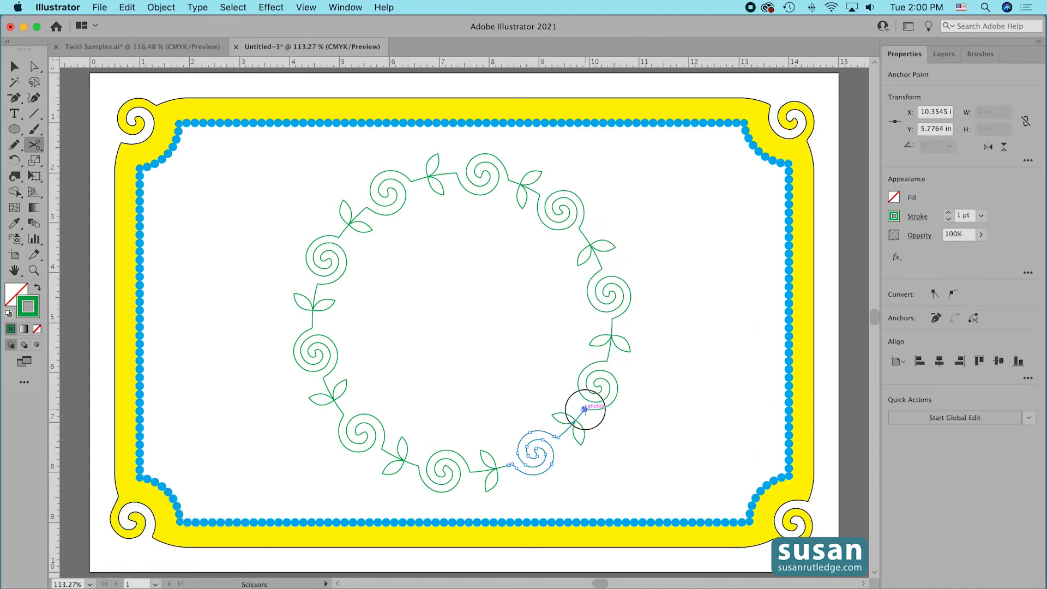
{"action": "left_click", "coordinate": [511, 465]}
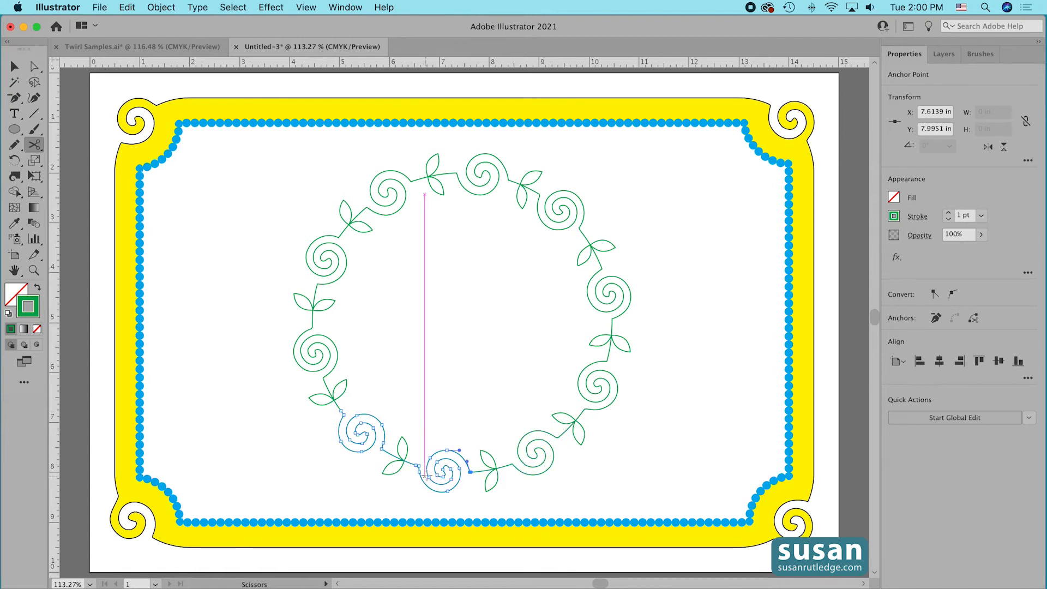
{"action": "left_click", "coordinate": [382, 447]}
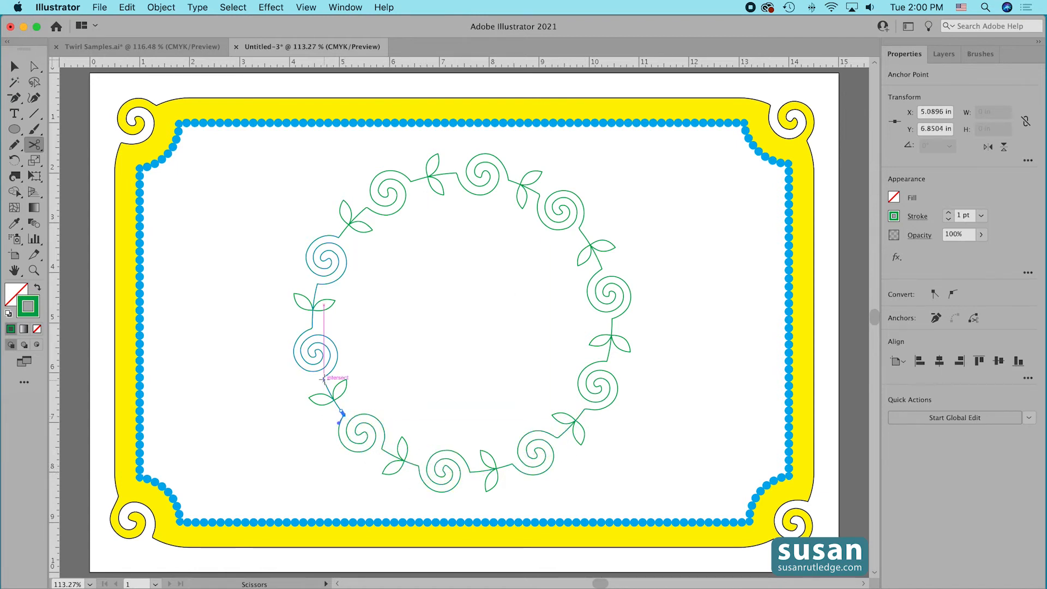
{"action": "left_click", "coordinate": [318, 284]}
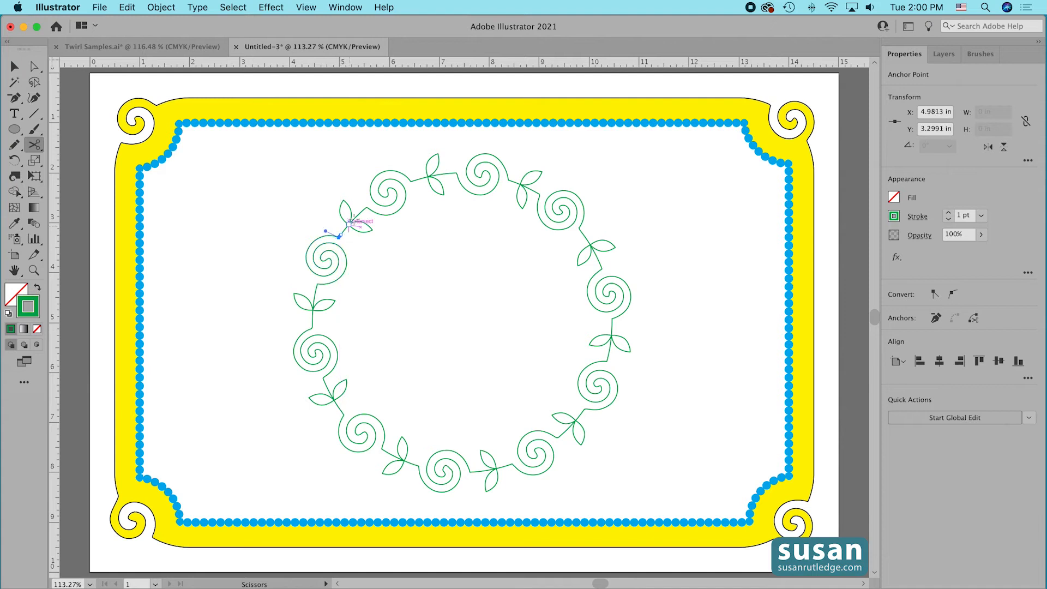
{"action": "left_click", "coordinate": [412, 180]}
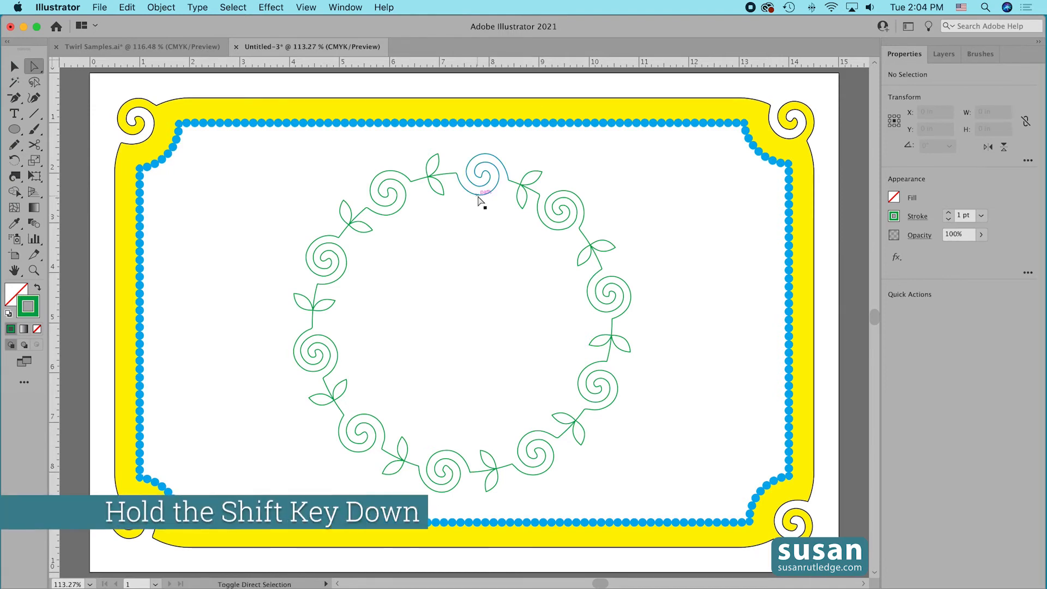
Select every other spiral around the wreath, starting with the topmost one, and color the five strokes orange.
{"action": "left_click", "coordinate": [478, 200]}
{"action": "left_click", "coordinate": [600, 311], "text": "shift"}
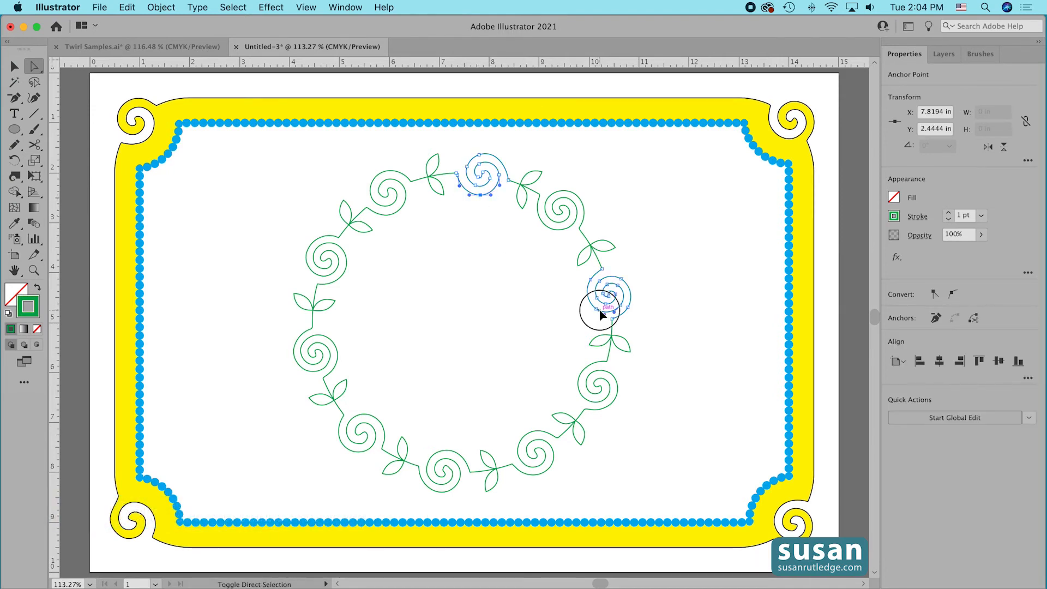
{"action": "left_click", "coordinate": [536, 473], "text": "shift"}
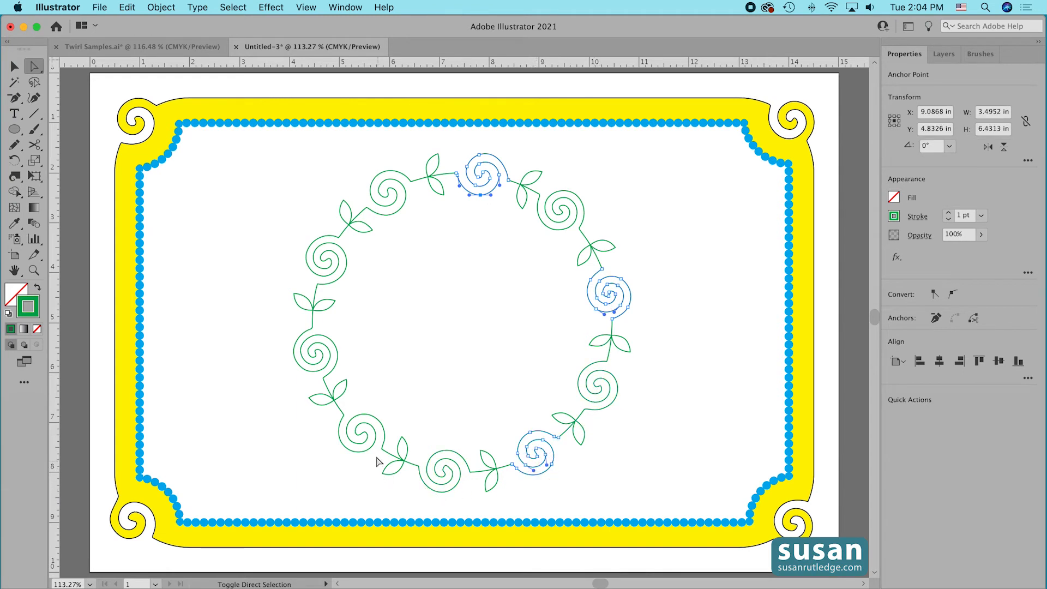
{"action": "left_click", "coordinate": [349, 443], "text": "shift"}
{"action": "left_click", "coordinate": [325, 272], "text": "shift"}
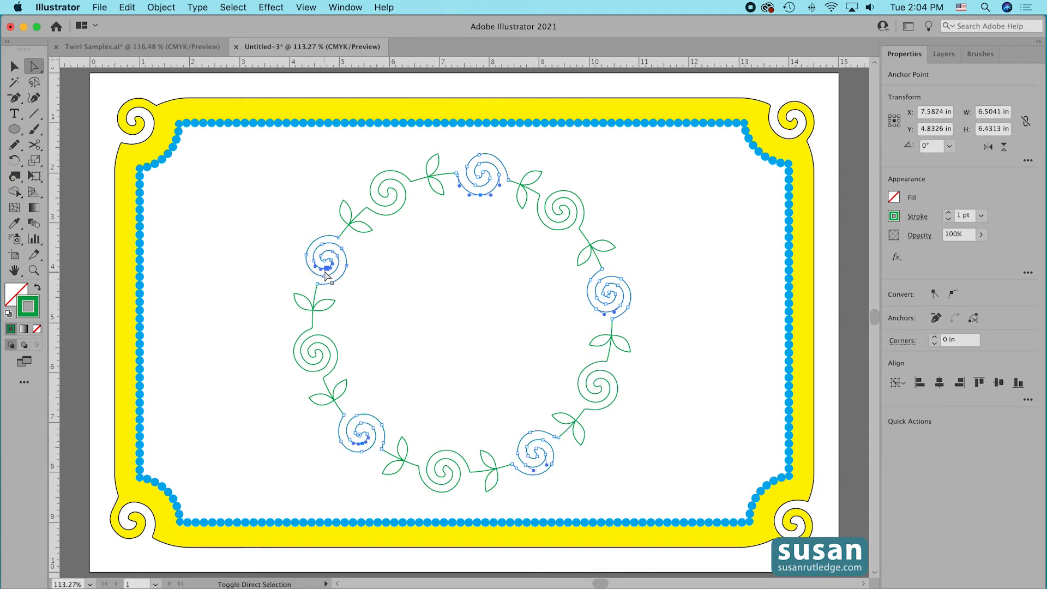
{"action": "left_click", "coordinate": [894, 216]}
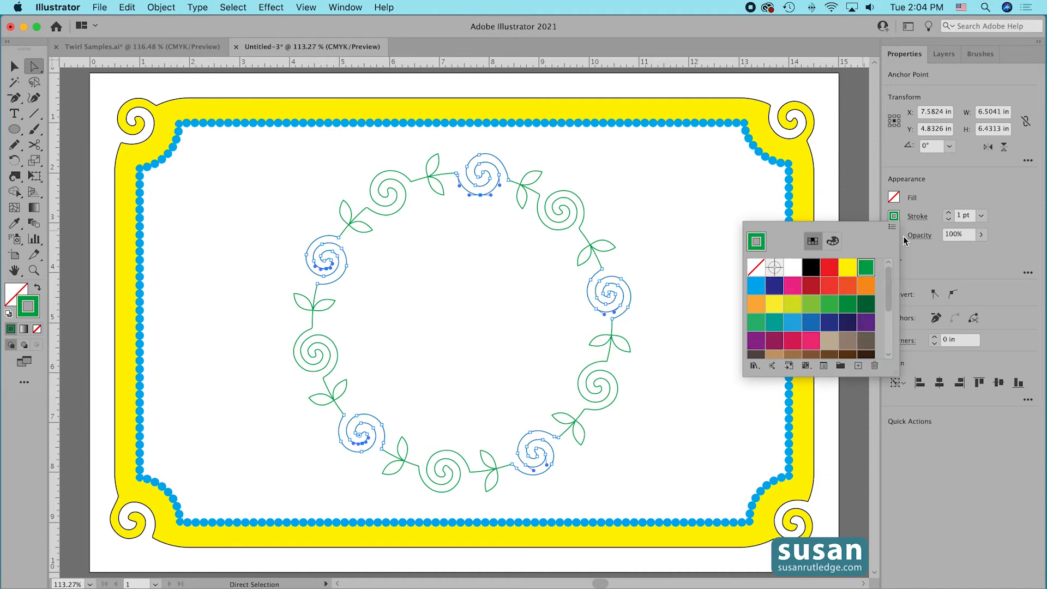
{"action": "left_click", "coordinate": [846, 286]}
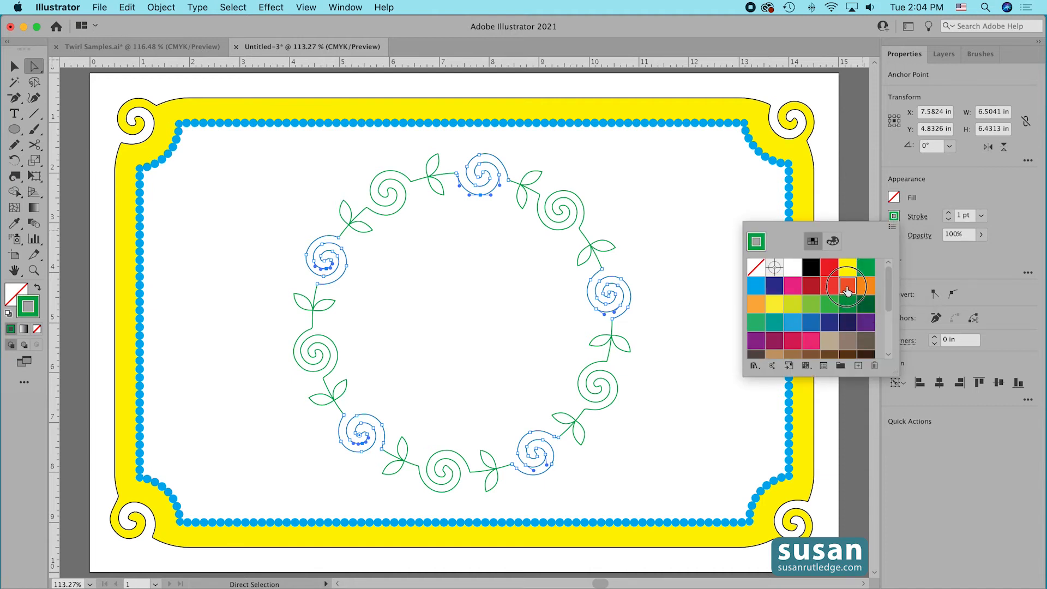
{"action": "left_click", "coordinate": [701, 207]}
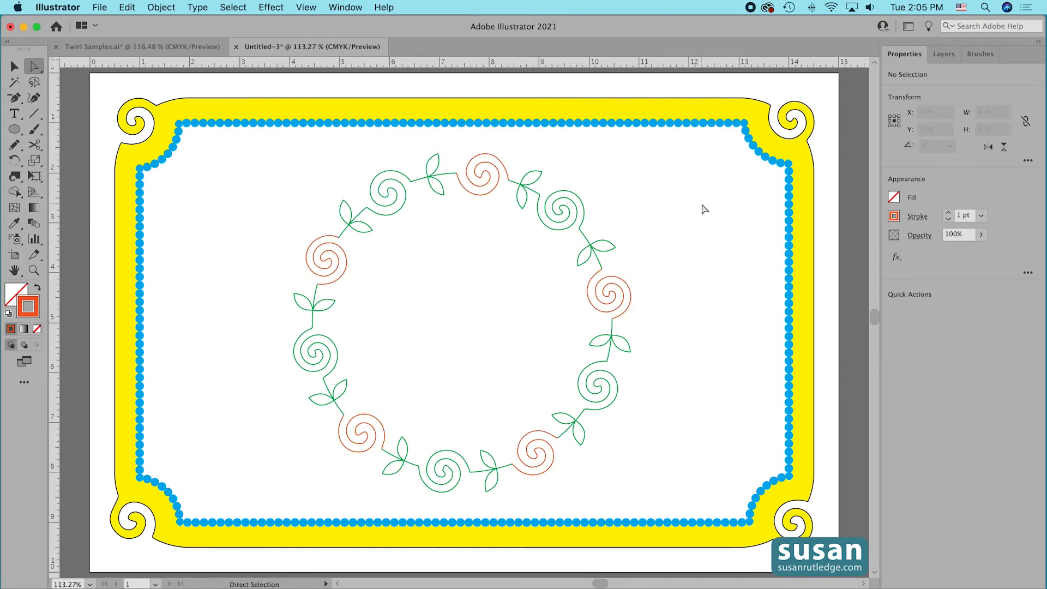
Select the five remaining green spirals of the wreath, color their strokes purple, and deselect them.
{"action": "left_click", "coordinate": [568, 228]}
{"action": "left_click", "coordinate": [620, 389], "text": "shift"}
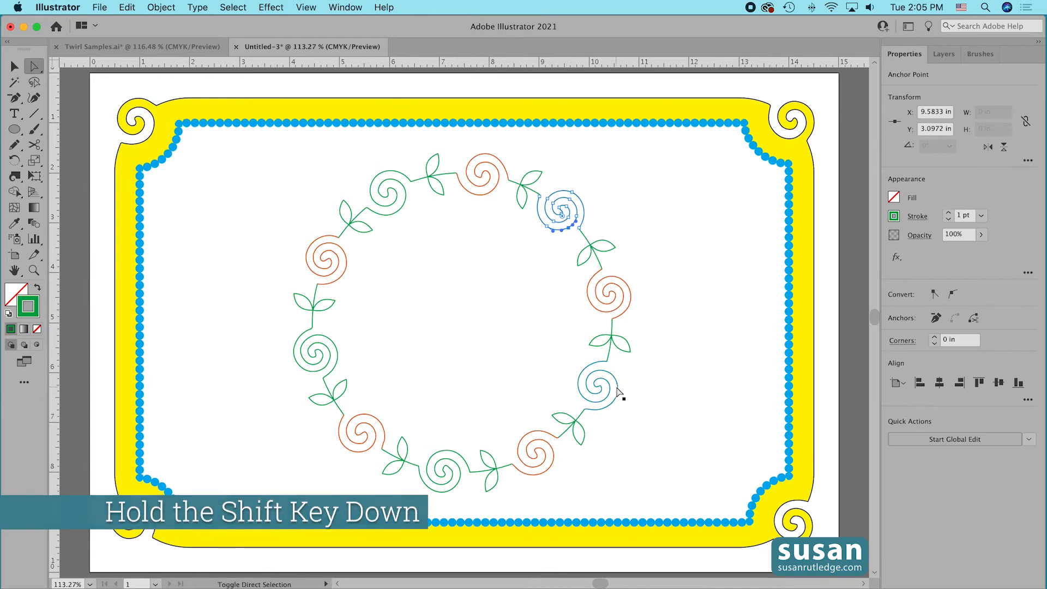
{"action": "left_click", "coordinate": [430, 481], "text": "shift"}
{"action": "left_click", "coordinate": [306, 351], "text": "shift"}
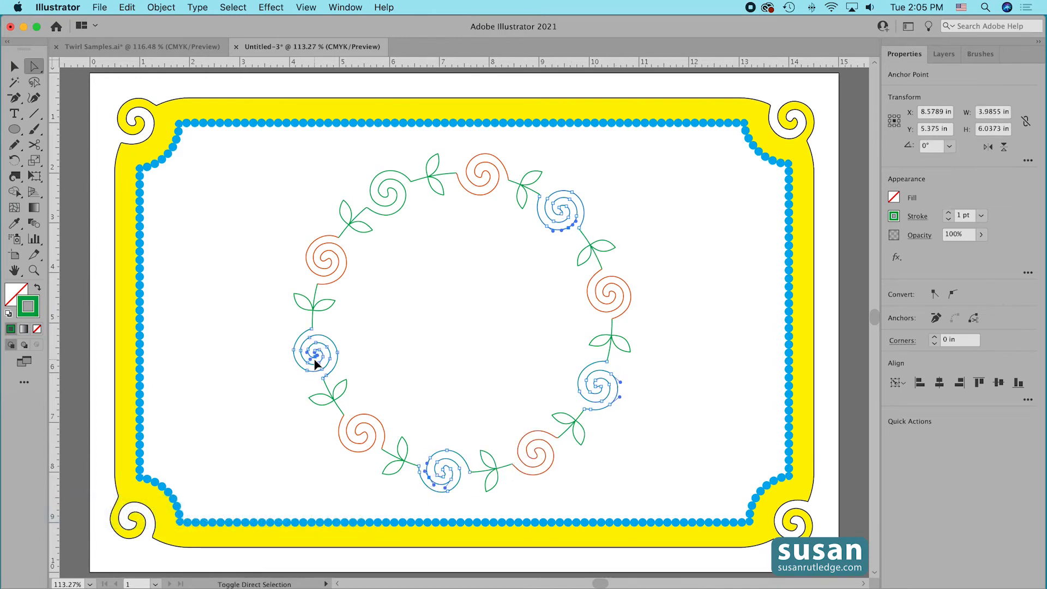
{"action": "left_click", "coordinate": [404, 201], "text": "shift"}
{"action": "left_click", "coordinate": [895, 217]}
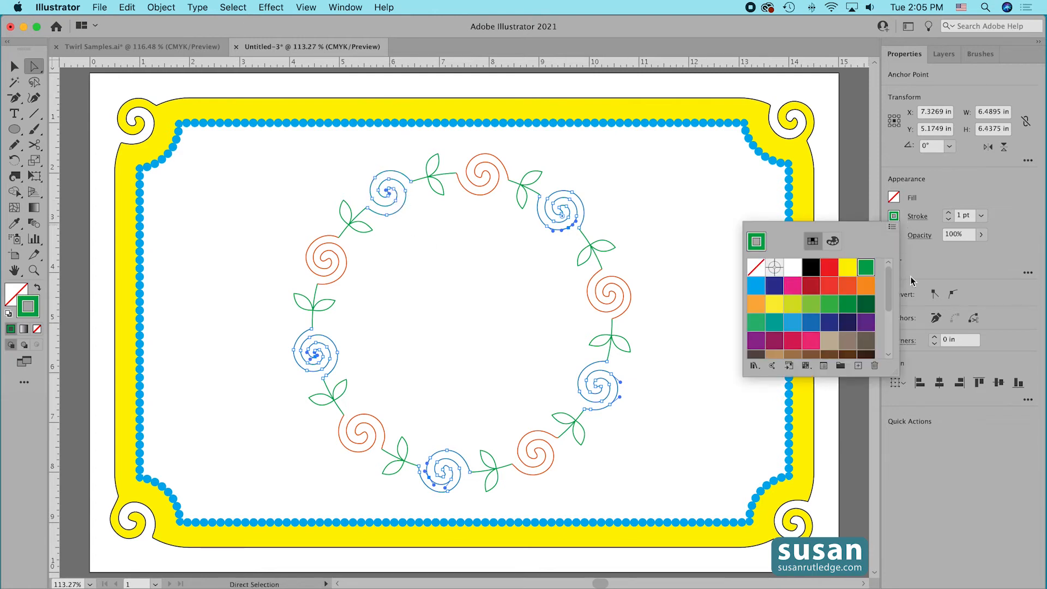
{"action": "left_click", "coordinate": [754, 343]}
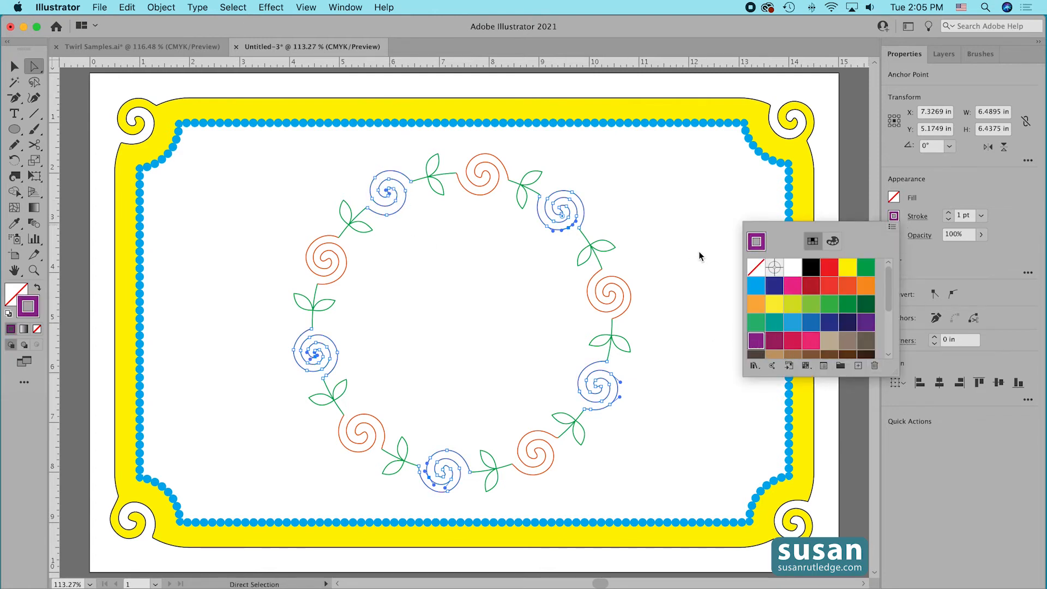
{"action": "left_click", "coordinate": [698, 204]}
{"action": "left_click", "coordinate": [700, 204]}
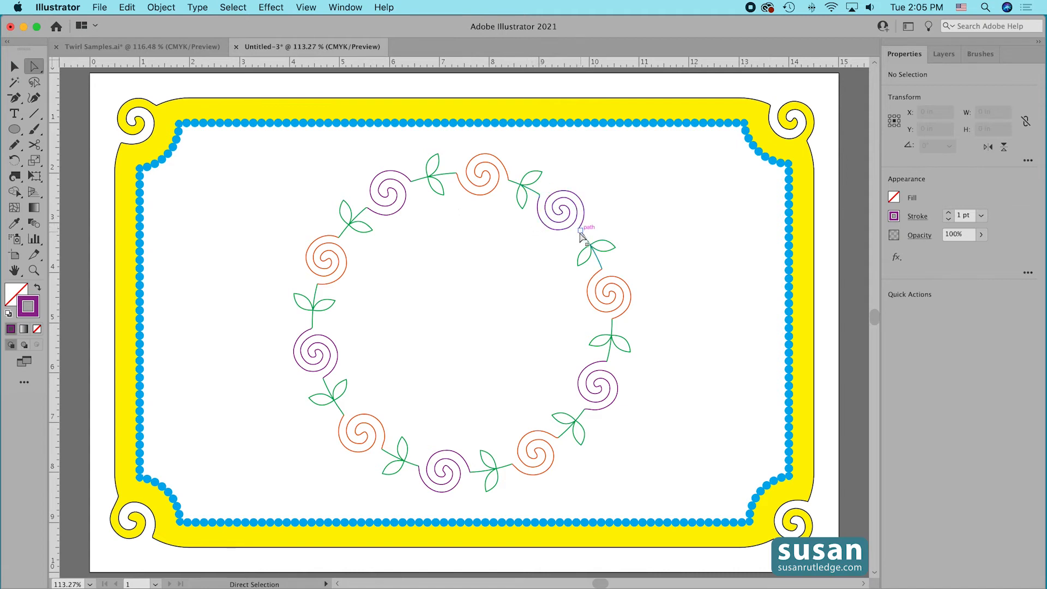
Give the whole wreath round stroke caps and a 4 pt stroke weight, and group all its parts.
{"action": "left_click_drag", "start_coordinate": [288, 147], "coordinate": [652, 497]}
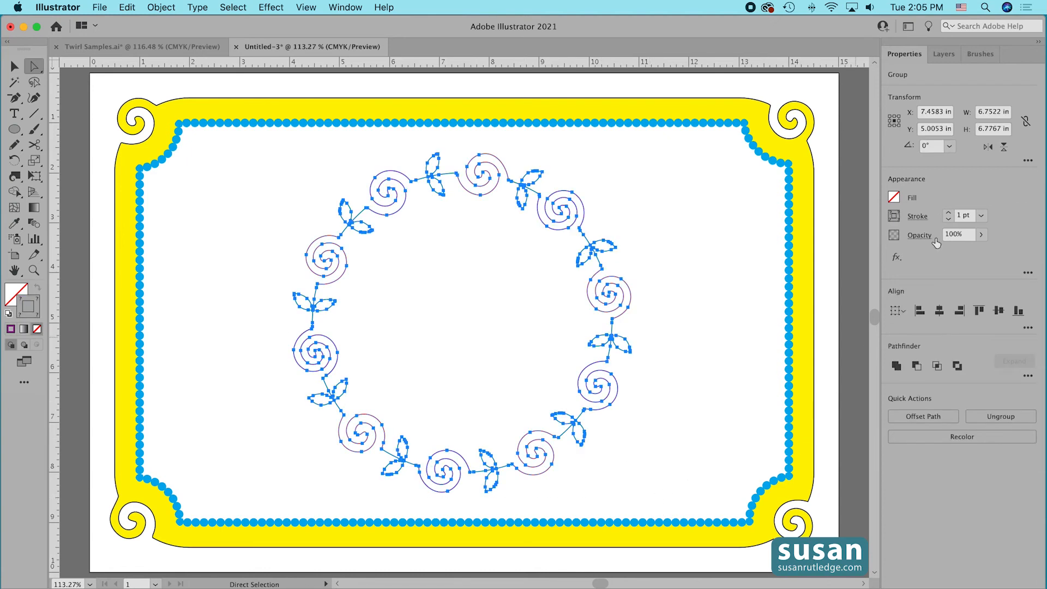
{"action": "left_click", "coordinate": [918, 217]}
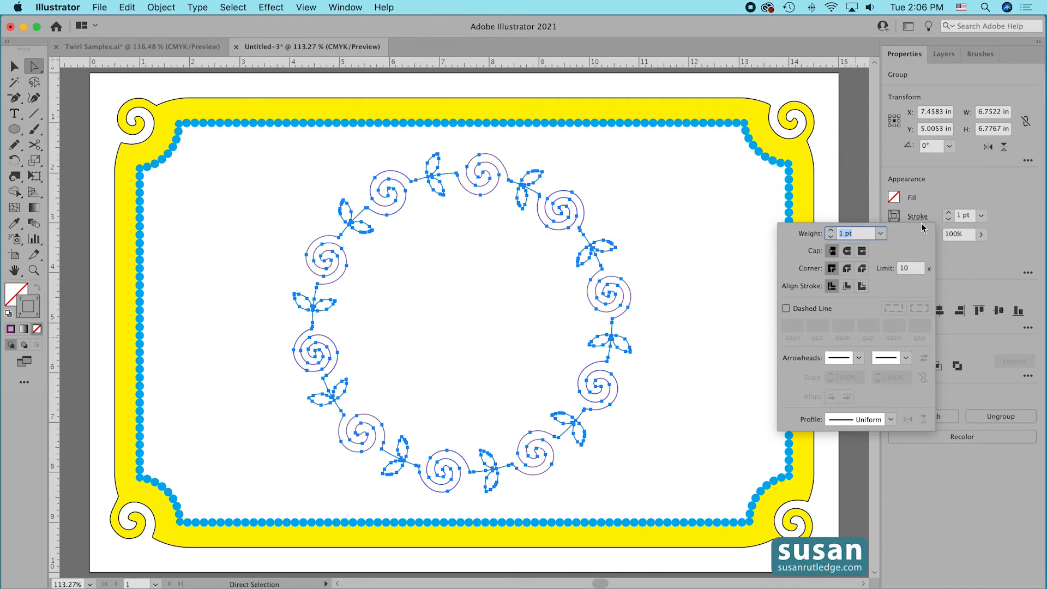
{"action": "left_click", "coordinate": [847, 252]}
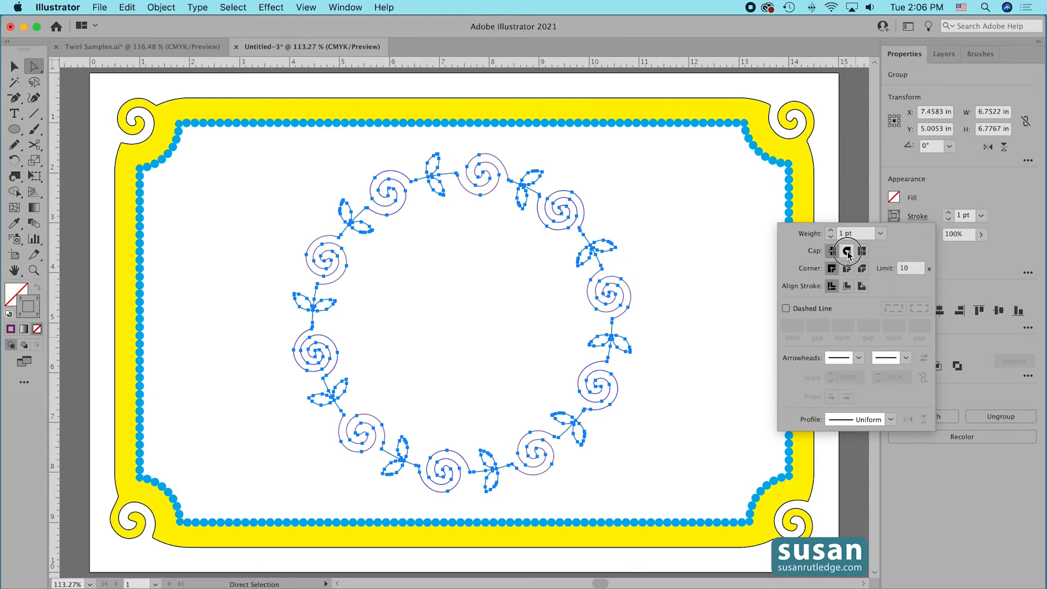
{"action": "left_click", "coordinate": [698, 249]}
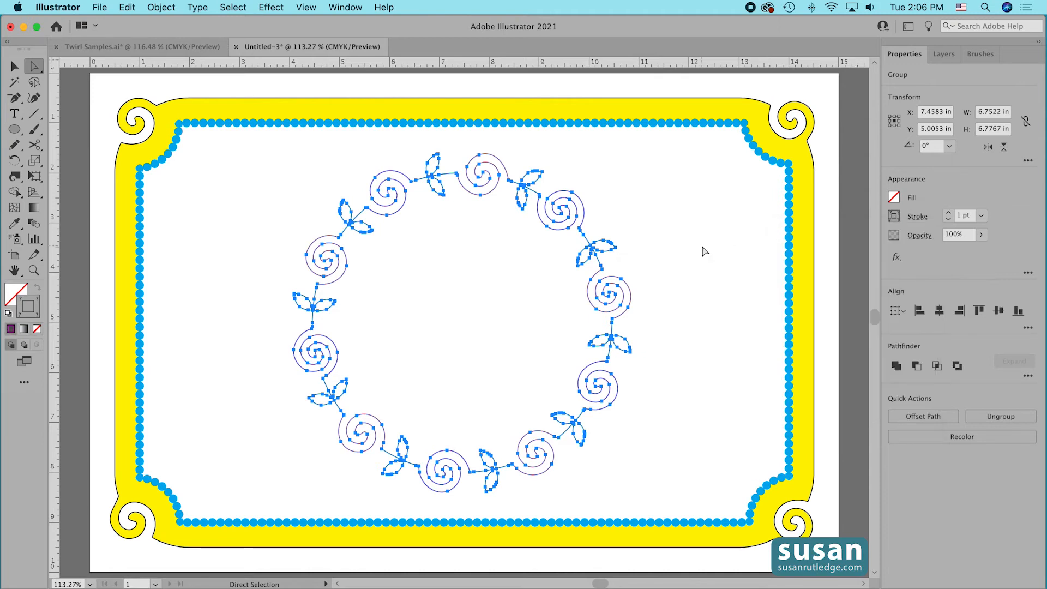
{"action": "left_click", "coordinate": [949, 214]}
{"action": "left_click", "coordinate": [948, 214]}
{"action": "left_click", "coordinate": [949, 214]}
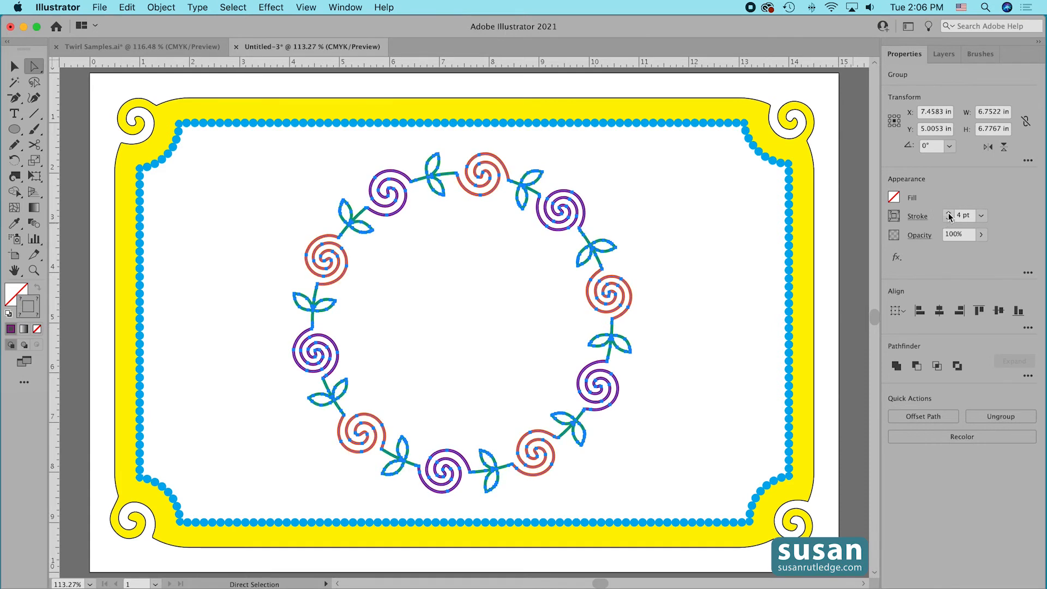
{"action": "left_click", "coordinate": [737, 242]}
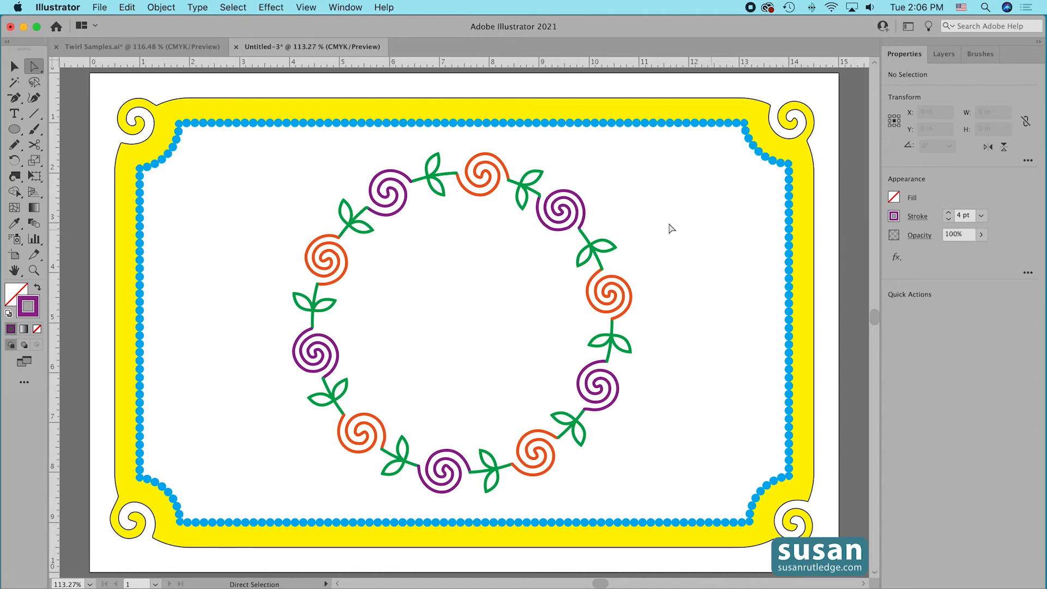
{"action": "left_click_drag", "start_coordinate": [275, 150], "coordinate": [621, 498]}
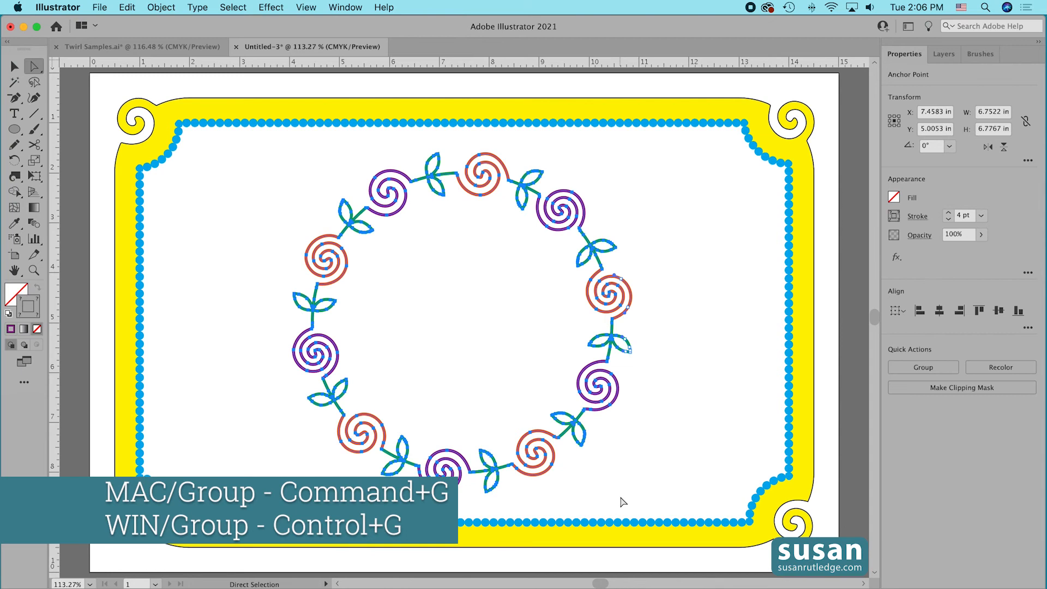
{"action": "key", "text": "super+g"}
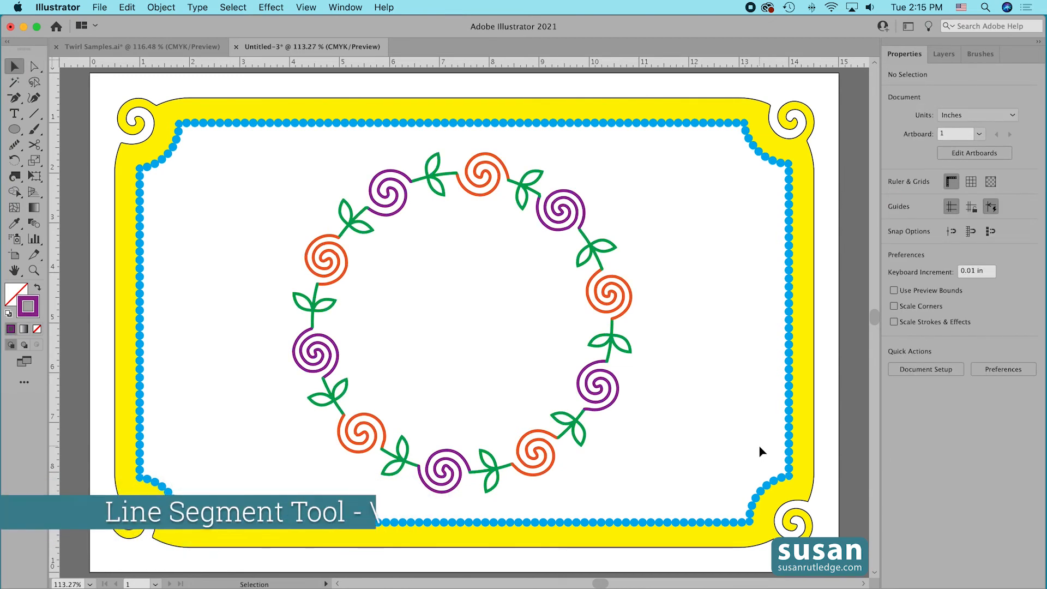
Draw a line 3 in long at a 90° angle beside the wreath and move it slightly lower, clear of the border.
{"action": "key", "text": "backslash"}
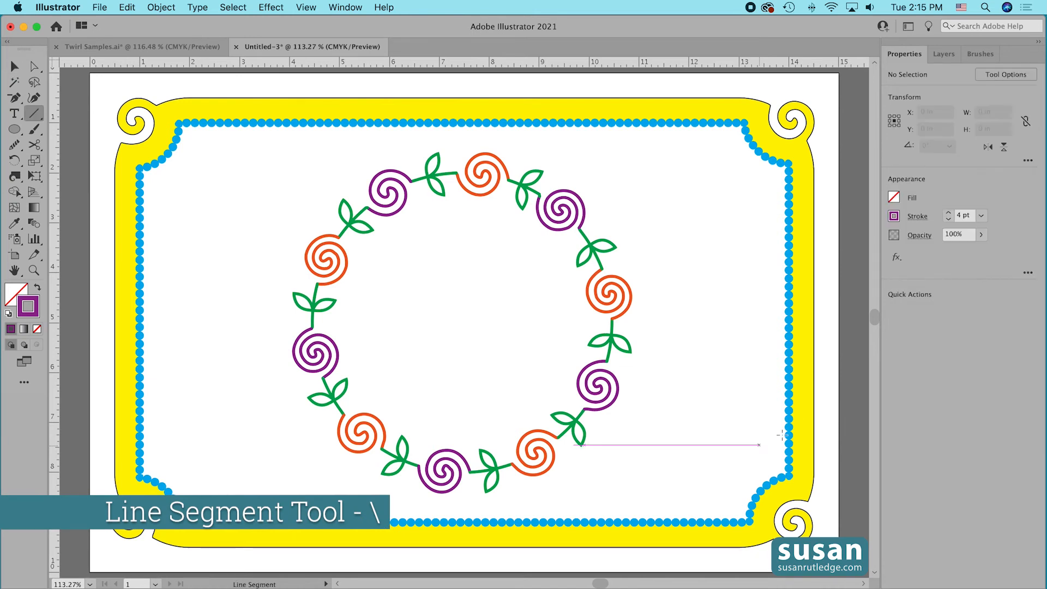
{"action": "left_click_drag", "start_coordinate": [692, 257], "coordinate": [692, 257]}
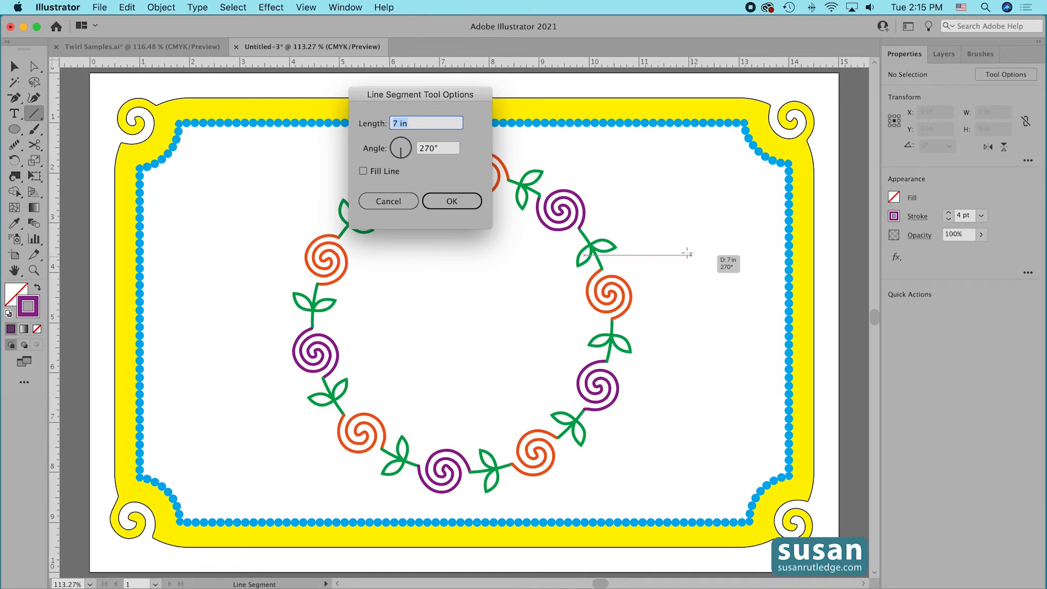
{"action": "type", "text": "3"}
{"action": "key", "text": "Tab"}
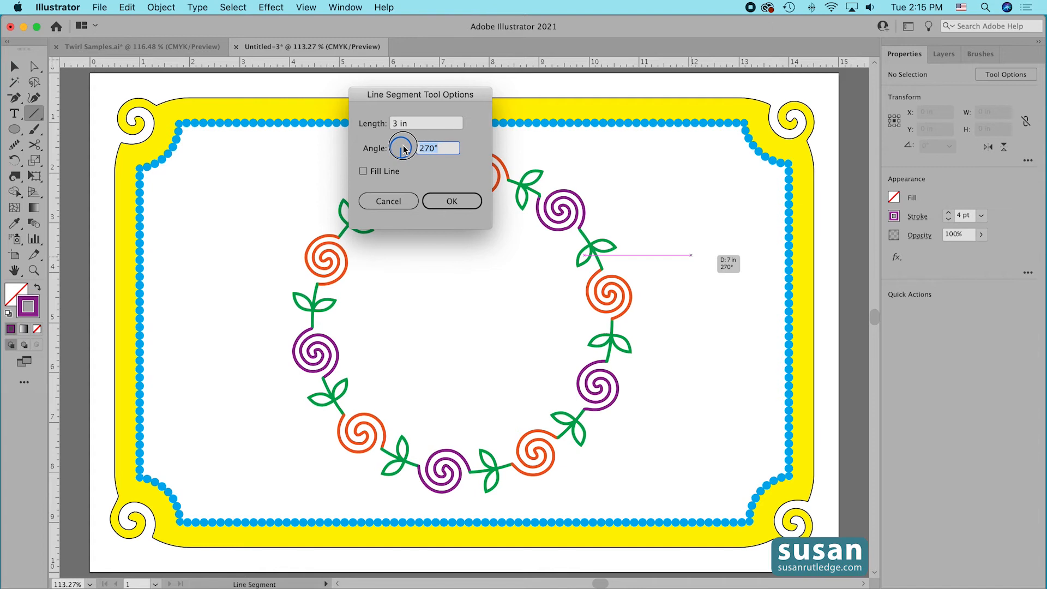
{"action": "type", "text": "90"}
{"action": "left_click", "coordinate": [452, 201]}
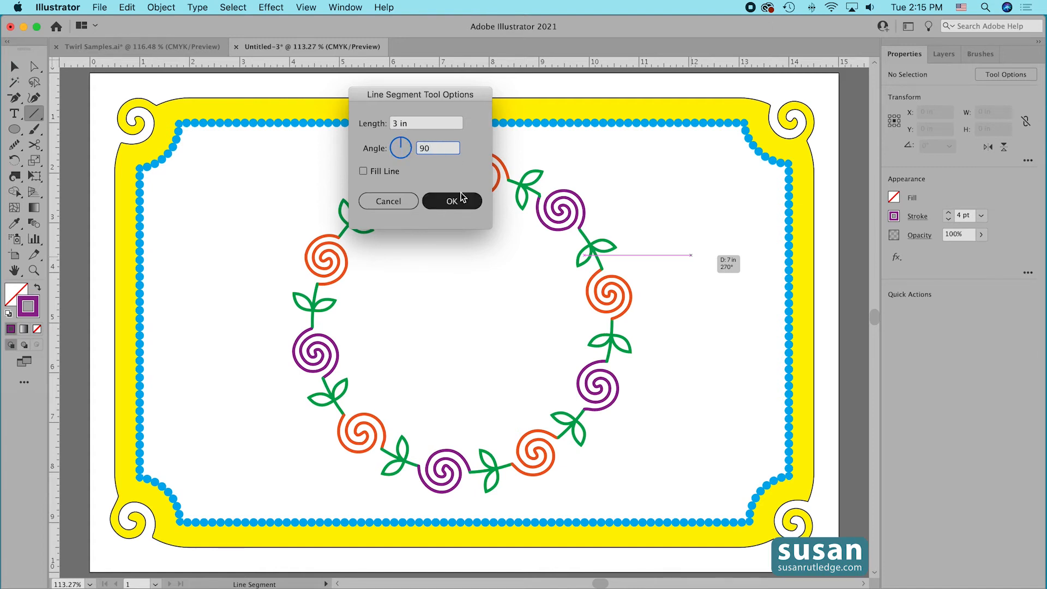
{"action": "left_click", "coordinate": [14, 66]}
{"action": "left_click_drag", "start_coordinate": [692, 221], "coordinate": [704, 293]}
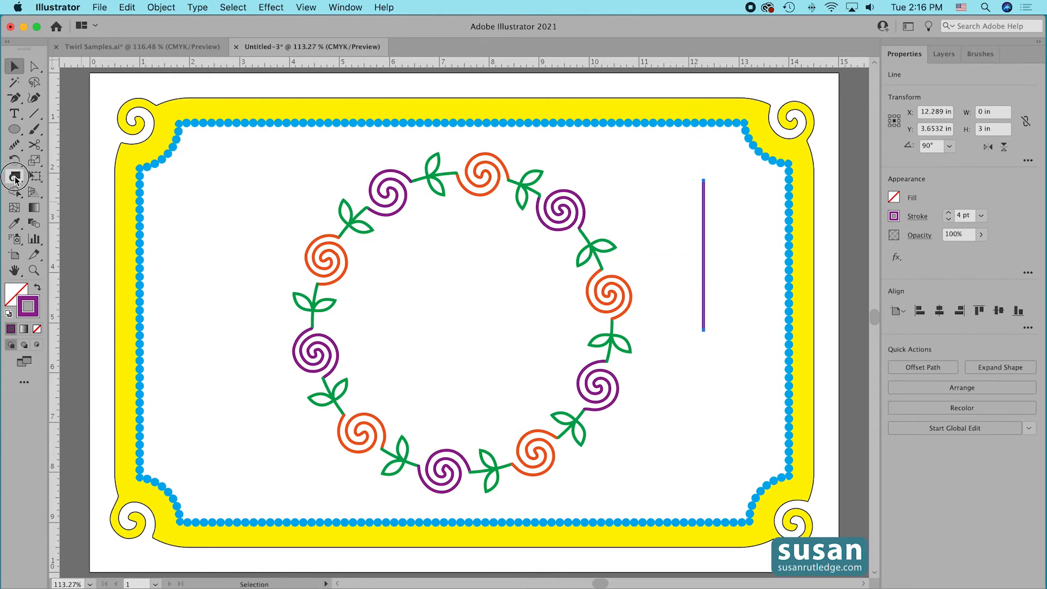
Set the Twirl tool's brush to 0.75 in wide and 0.75 in high, and twirl the upper end of the line into a spiral.
{"action": "double_click", "coordinate": [15, 177]}
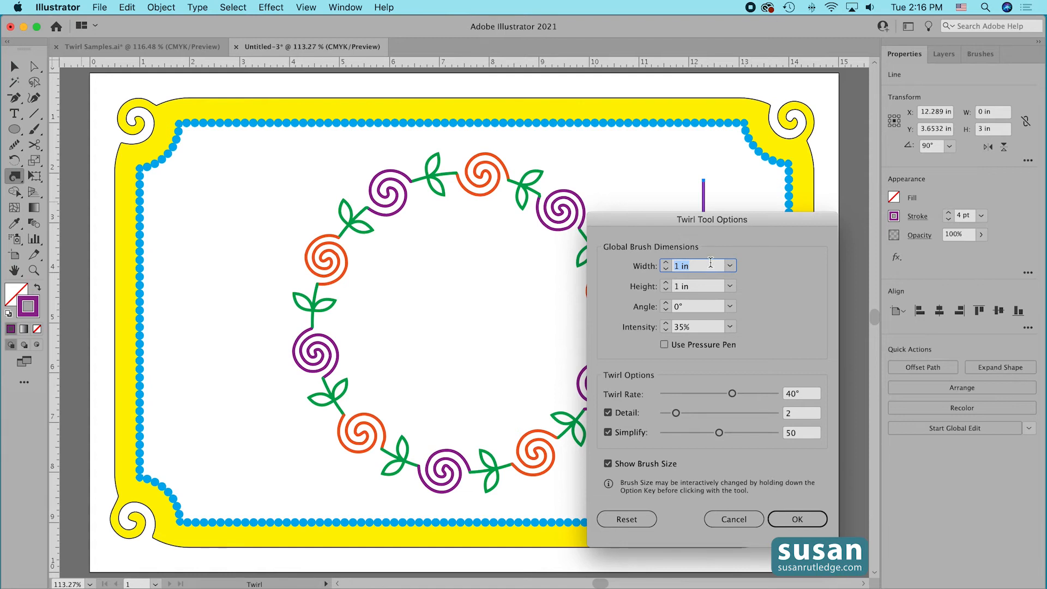
{"action": "type", "text": ".75"}
{"action": "key", "text": "Tab"}
{"action": "type", "text": ".75"}
{"action": "left_click", "coordinate": [797, 519]}
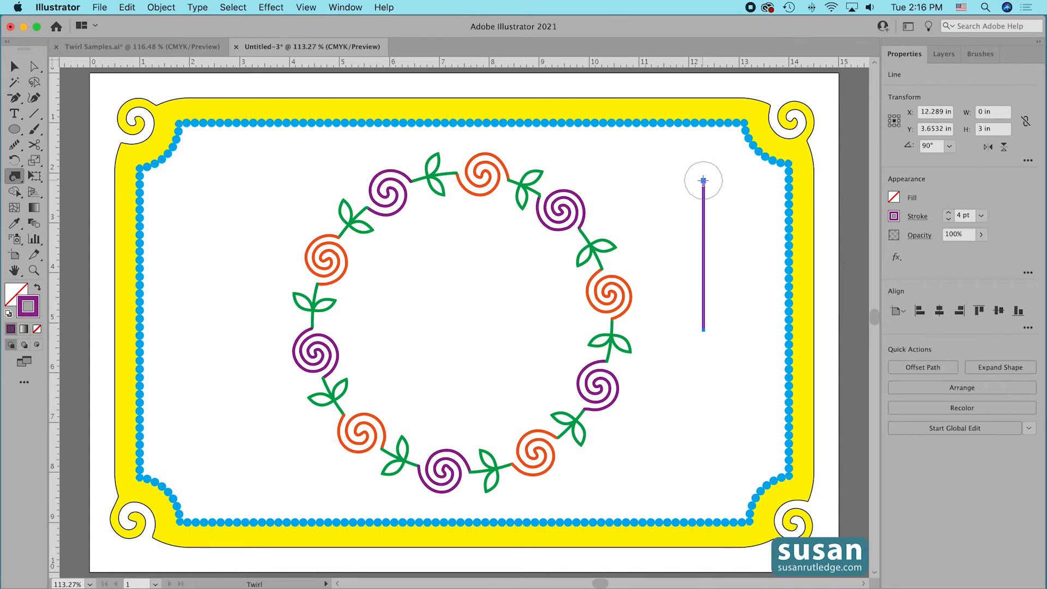
{"action": "left_click_drag", "start_coordinate": [704, 180], "coordinate": [703, 181]}
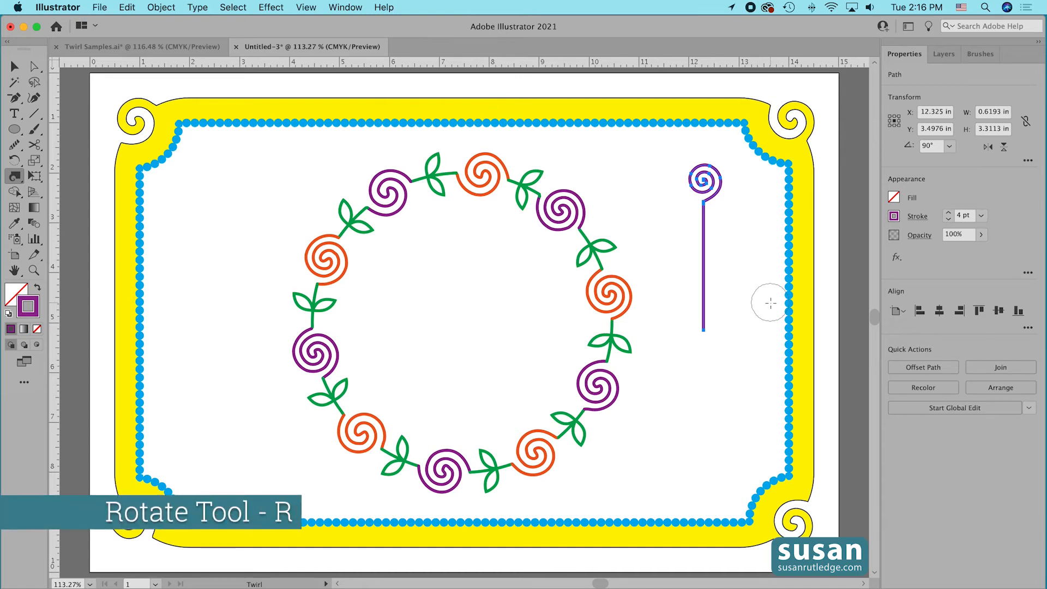
Rotate a copy of the twirled line 180° around its lower endpoint so the two stems meet end to end.
{"action": "key", "text": "r"}
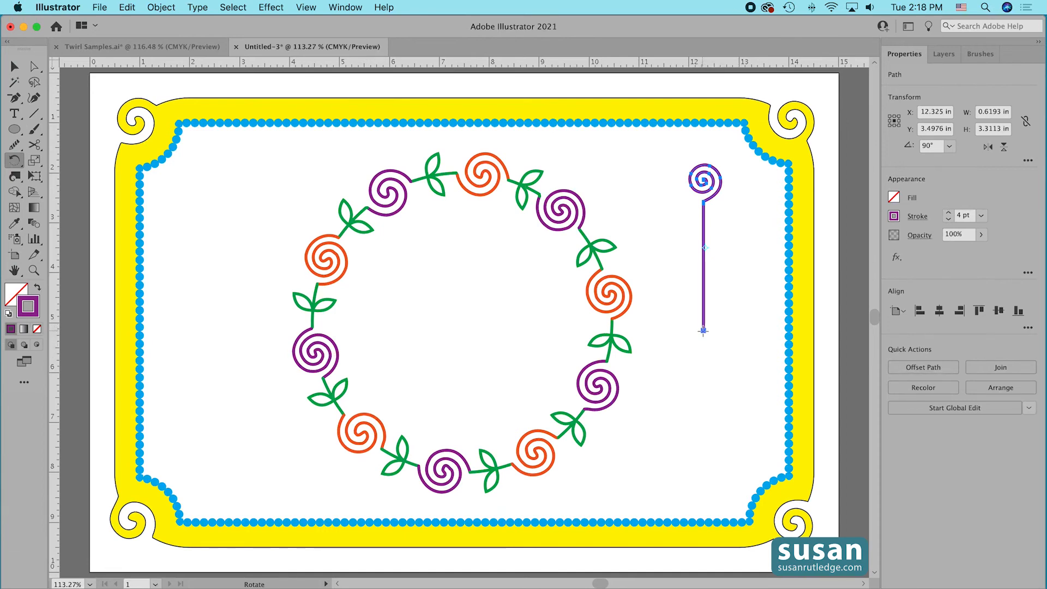
{"action": "left_click", "coordinate": [703, 330]}
{"action": "left_click_drag", "start_coordinate": [704, 250], "coordinate": [706, 423]}
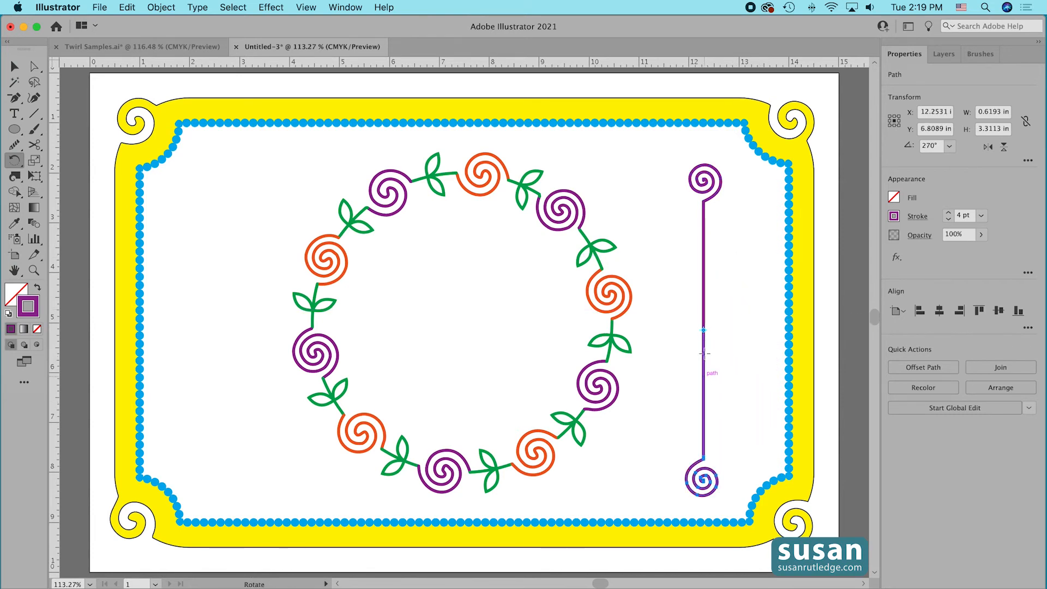
Reflect the rotated copy of the twirled line across the vertical axis.
{"action": "left_click", "coordinate": [15, 164]}
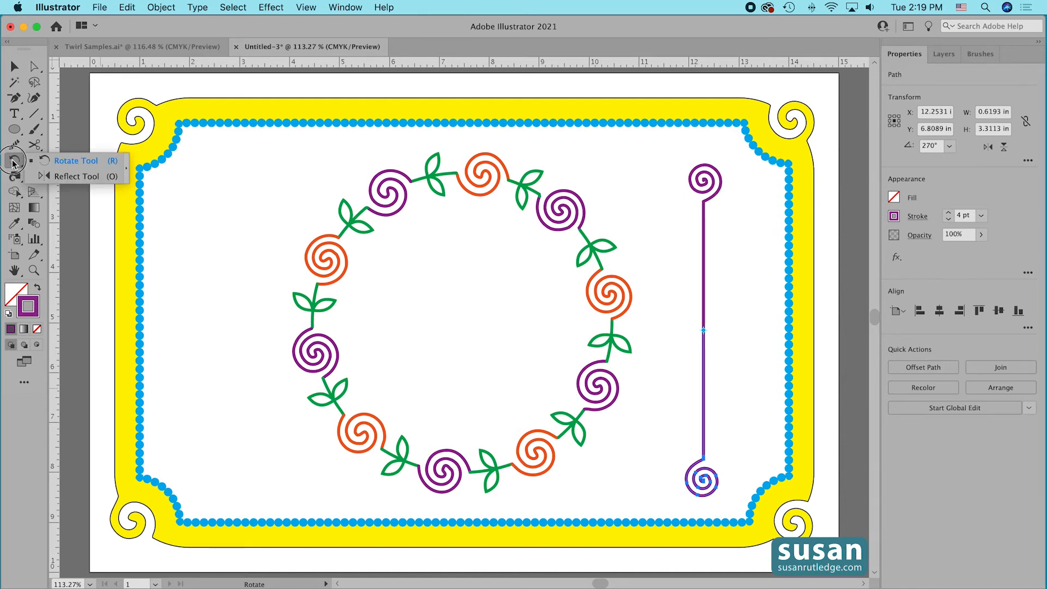
{"action": "left_click", "coordinate": [77, 176]}
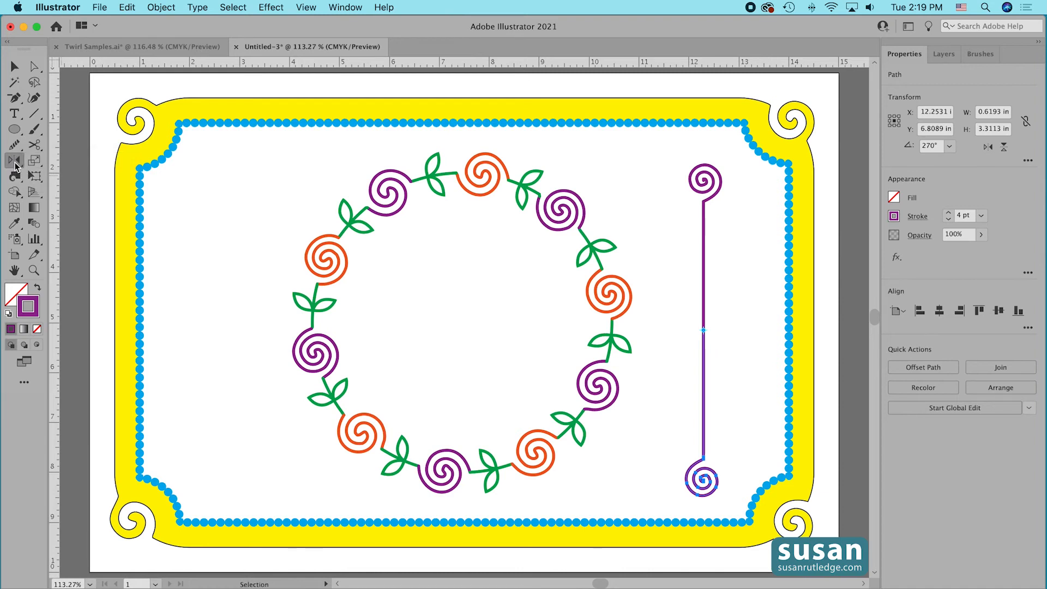
{"action": "double_click", "coordinate": [14, 162]}
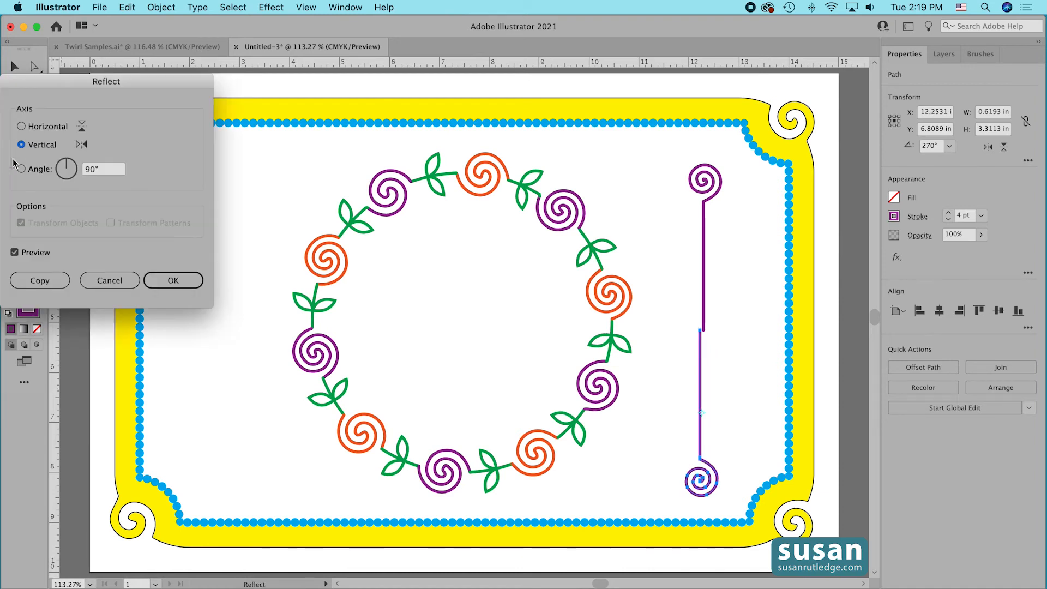
{"action": "left_click", "coordinate": [179, 279]}
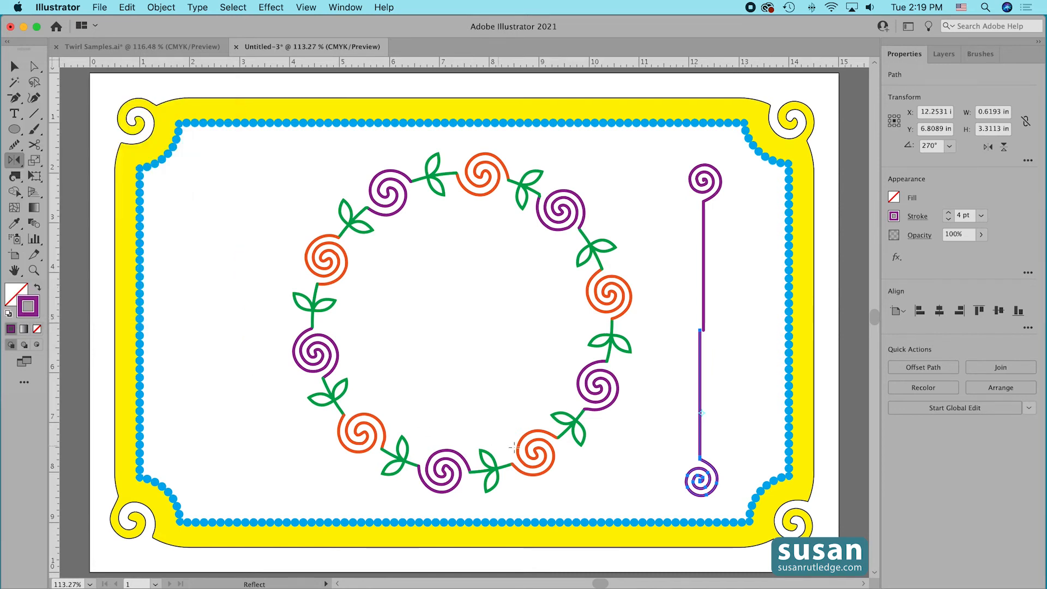
Move the reflected line into alignment with the upper line's end, and join both into one path.
{"action": "left_click", "coordinate": [14, 66]}
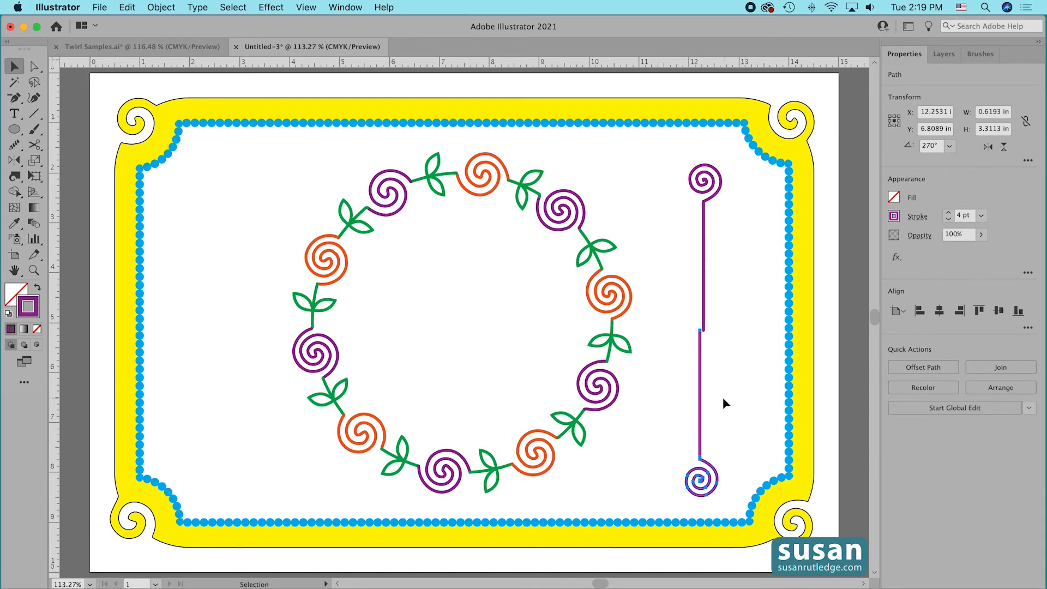
{"action": "left_click_drag", "start_coordinate": [700, 401], "coordinate": [703, 396]}
{"action": "left_click", "coordinate": [682, 373]}
{"action": "left_click_drag", "start_coordinate": [674, 273], "coordinate": [728, 377]}
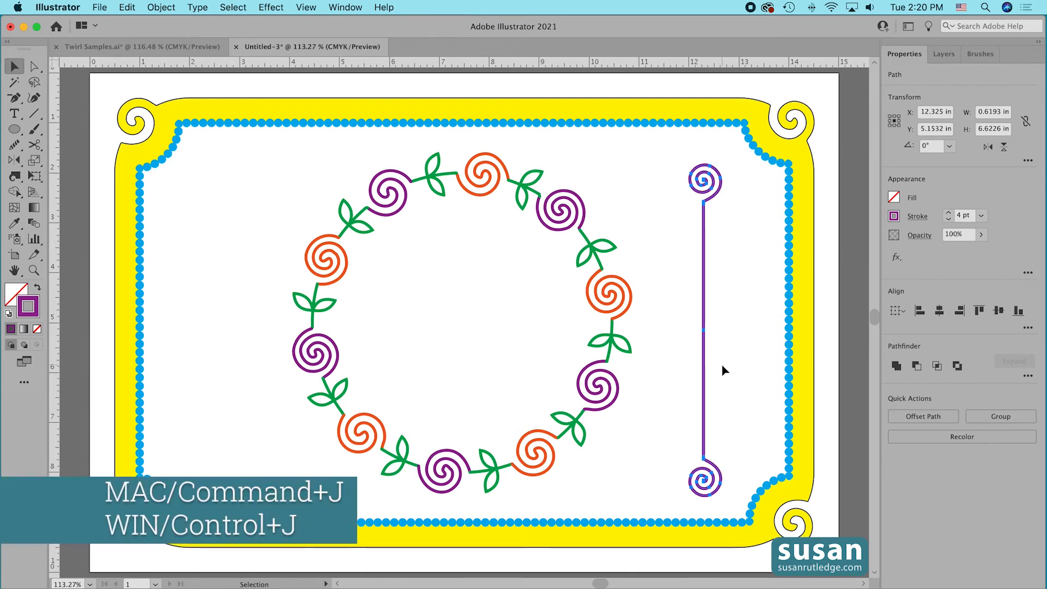
{"action": "key", "text": "super+j"}
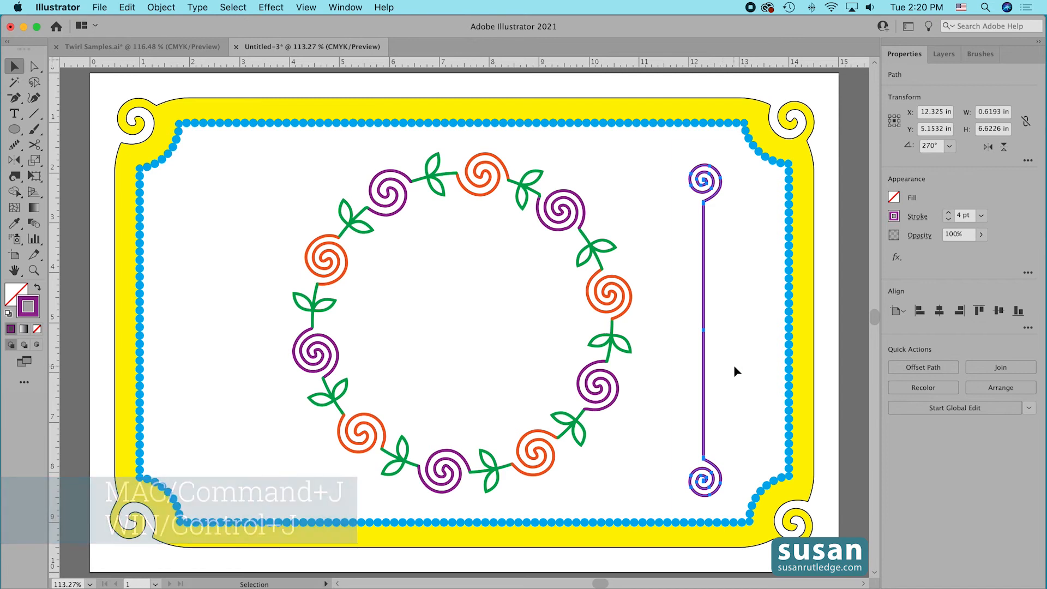
{"action": "left_click", "coordinate": [731, 369]}
Move the joined line slightly up and toward the wreath, and place a copy of it about 1 in to its right.
{"action": "left_click_drag", "start_coordinate": [703, 391], "coordinate": [682, 388]}
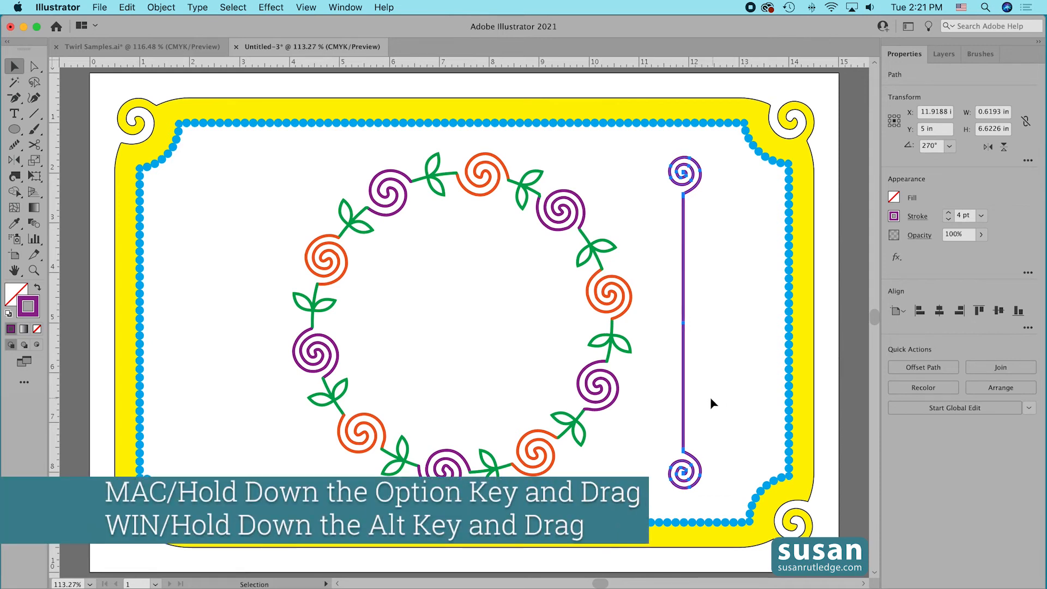
{"action": "left_click_drag", "start_coordinate": [683, 402], "coordinate": [733, 402]}
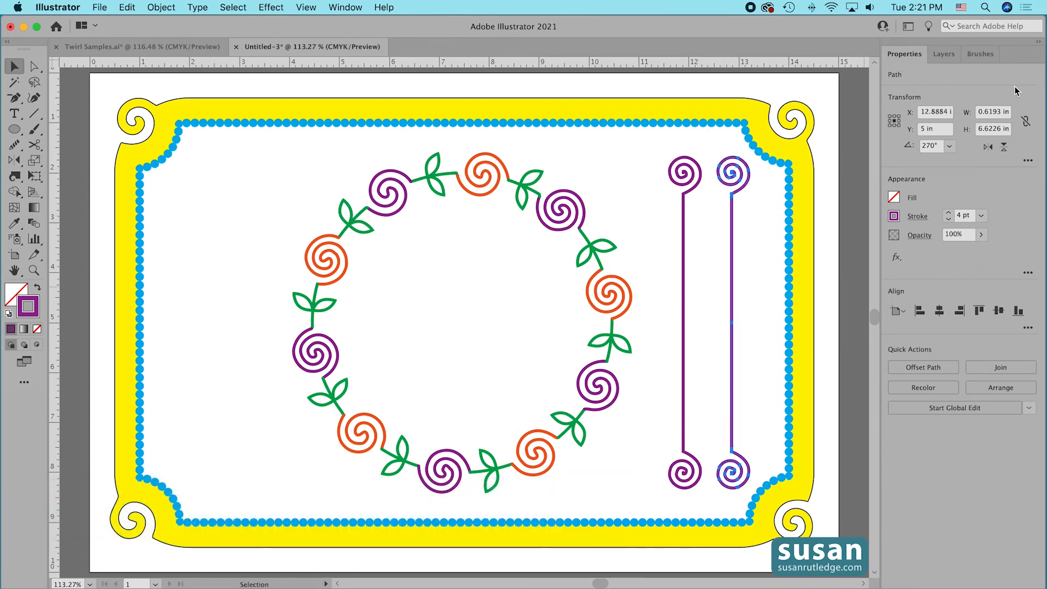
Apply the Circles brush to the copied line, set its stroke weight to 0.5 pt, and deselect it.
{"action": "left_click", "coordinate": [979, 53]}
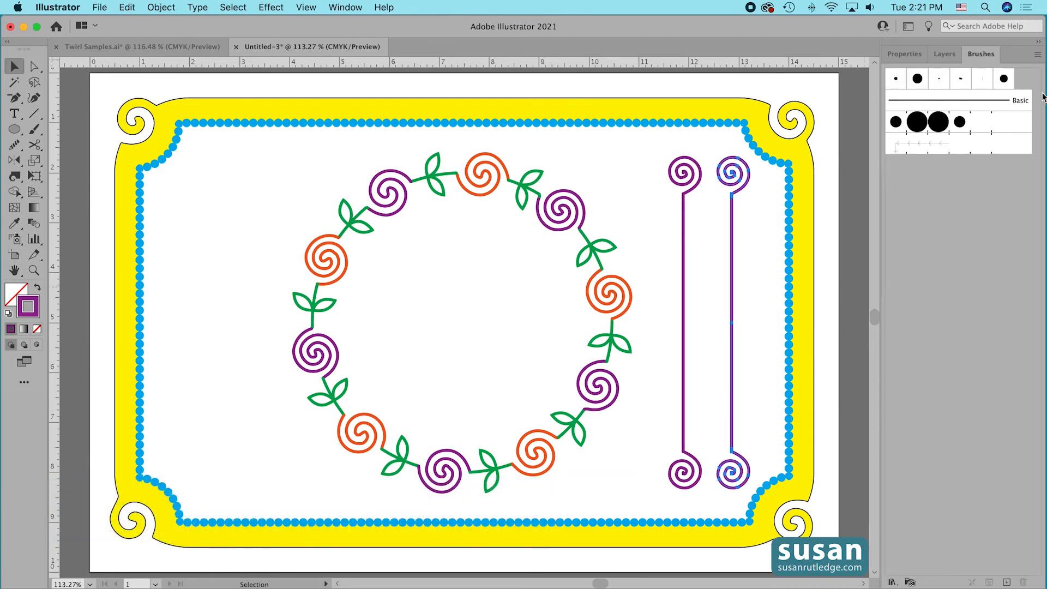
{"action": "left_click", "coordinate": [916, 126]}
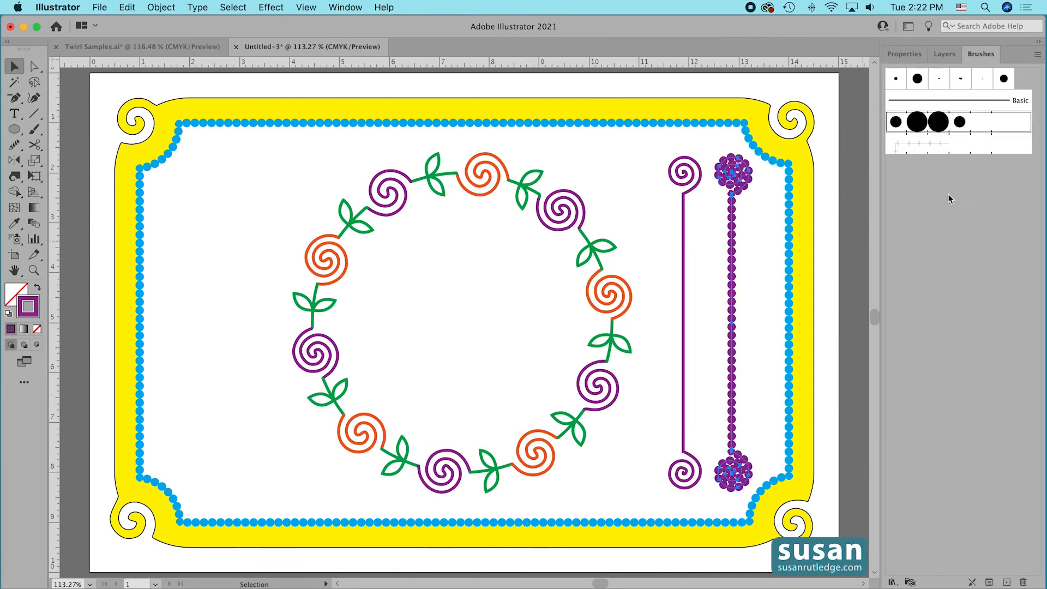
{"action": "left_click", "coordinate": [906, 54]}
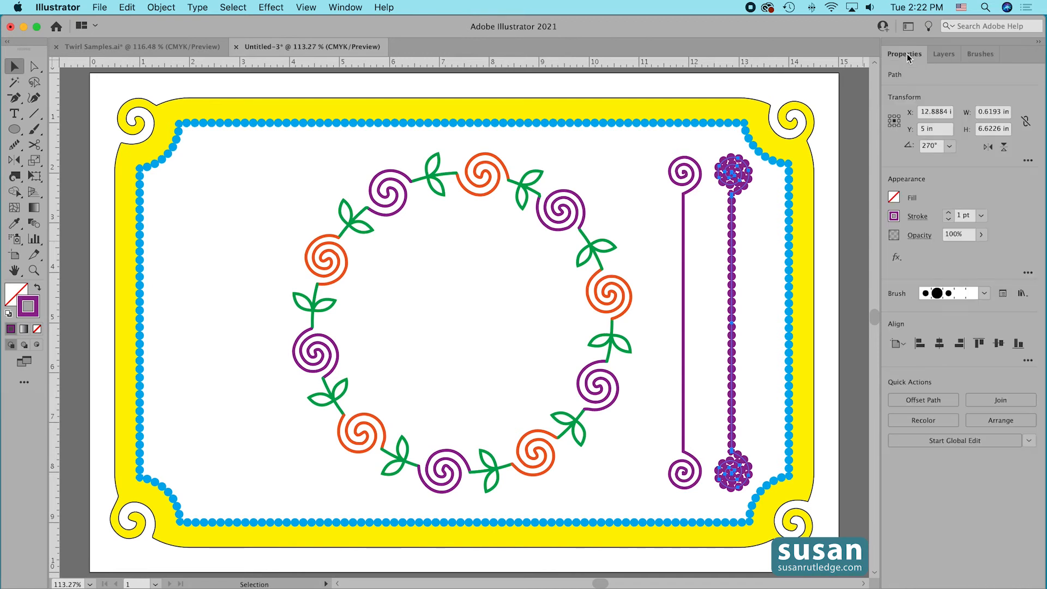
{"action": "left_click", "coordinate": [949, 219]}
{"action": "left_click", "coordinate": [948, 220]}
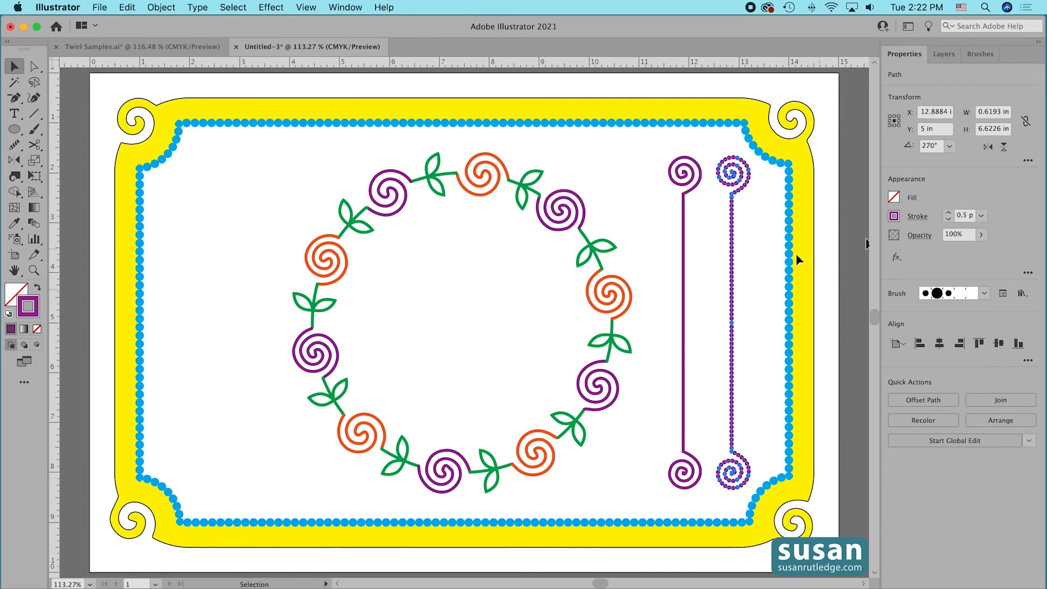
{"action": "left_click", "coordinate": [750, 263]}
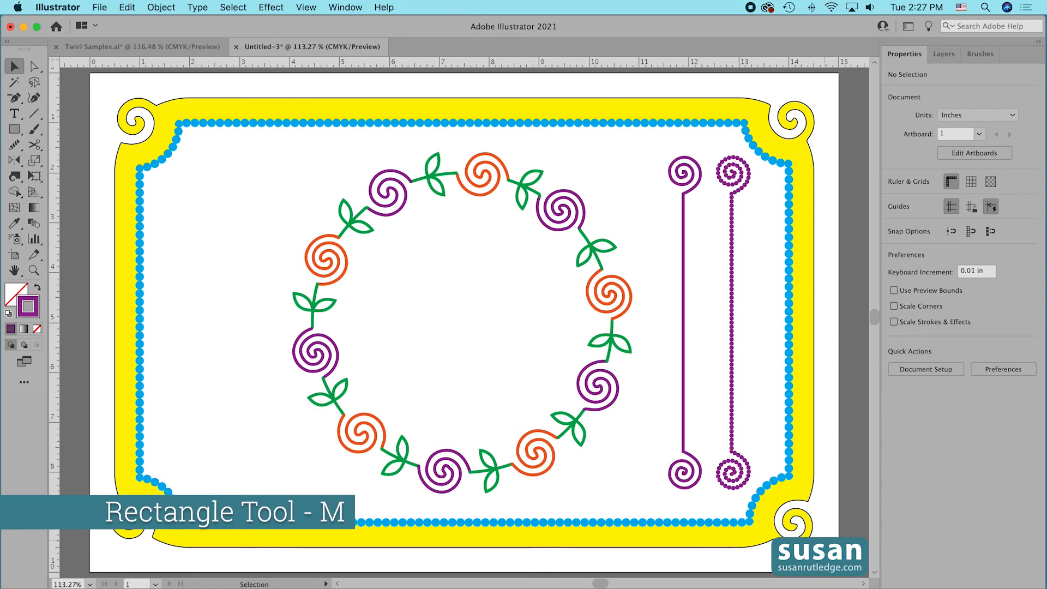
Create a rectangle 1.5 in wide and 3 in high inside the frame.
{"action": "key", "text": "m"}
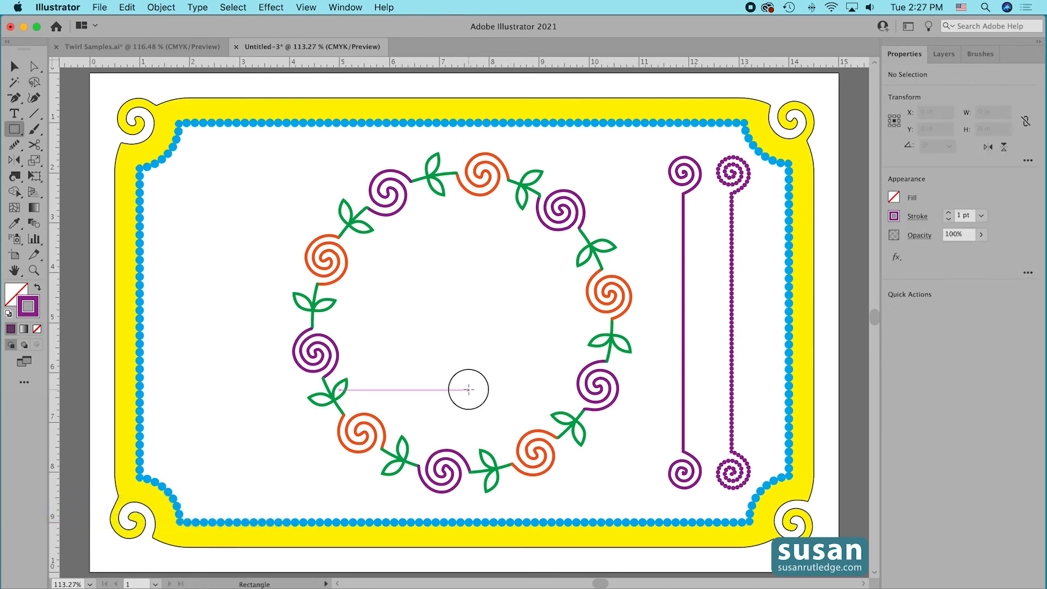
{"action": "left_click", "coordinate": [470, 390]}
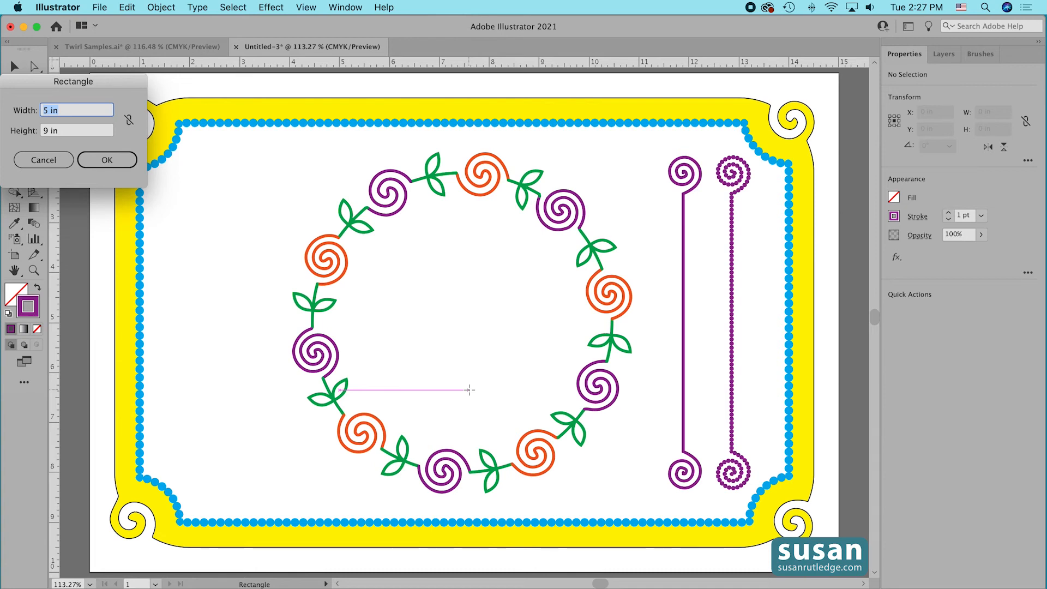
{"action": "type", "text": "1.5"}
{"action": "key", "text": "Tab"}
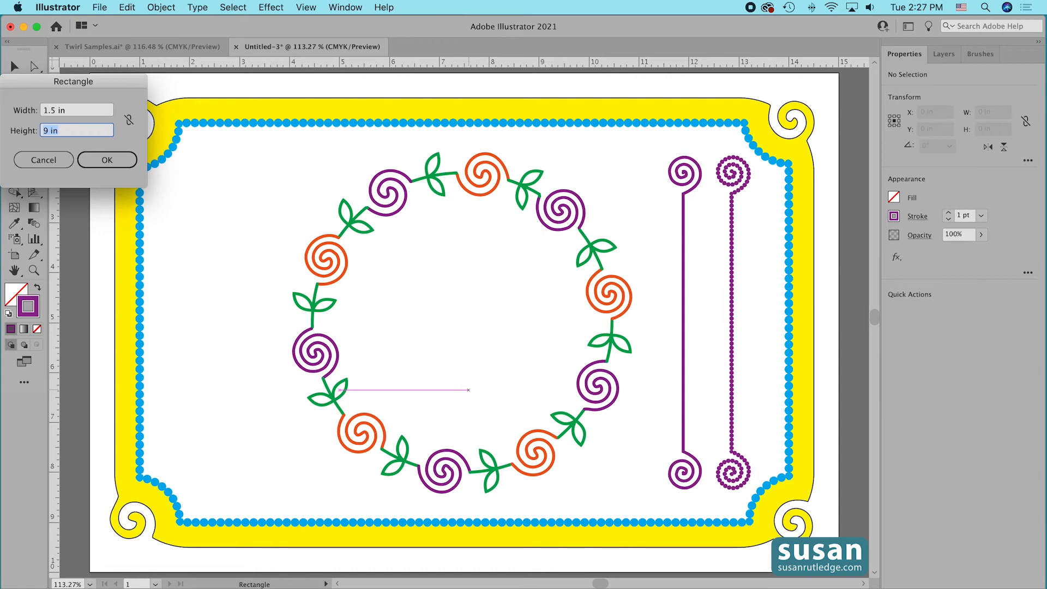
{"action": "type", "text": "3"}
{"action": "left_click", "coordinate": [100, 161]}
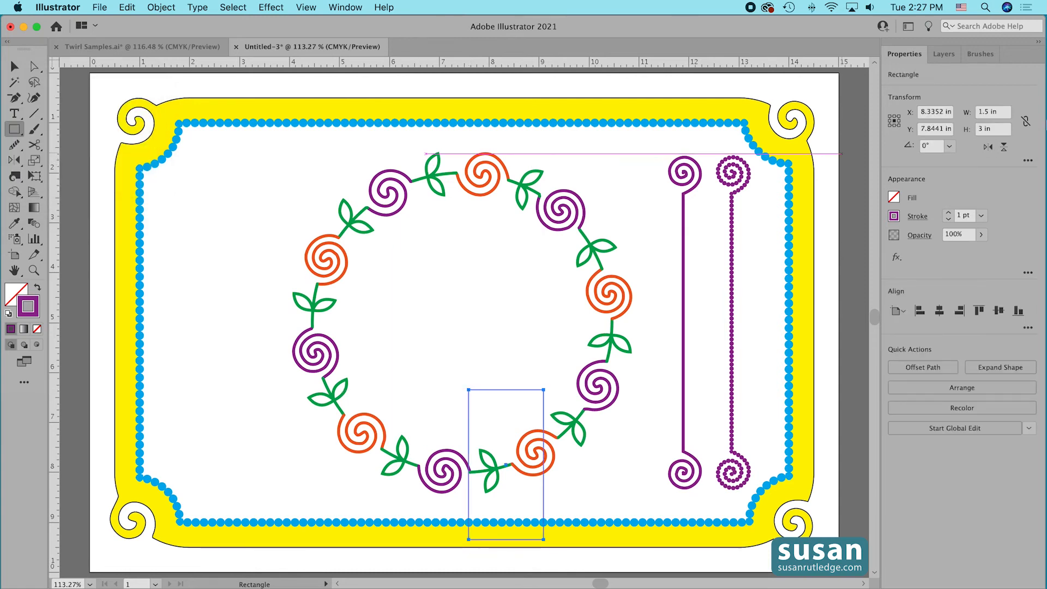
Give the rectangle a green fill without a stroke, and move it to the empty area left of the wreath.
{"action": "left_click", "coordinate": [893, 197]}
{"action": "left_click", "coordinate": [867, 250]}
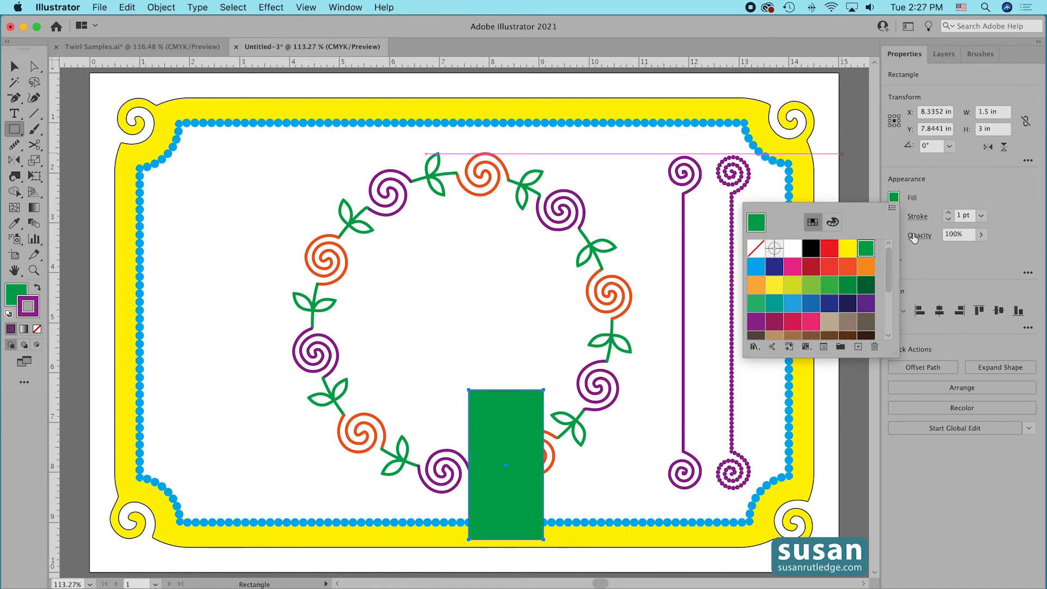
{"action": "left_click", "coordinate": [948, 219]}
{"action": "left_click", "coordinate": [949, 219]}
{"action": "left_click", "coordinate": [949, 219]}
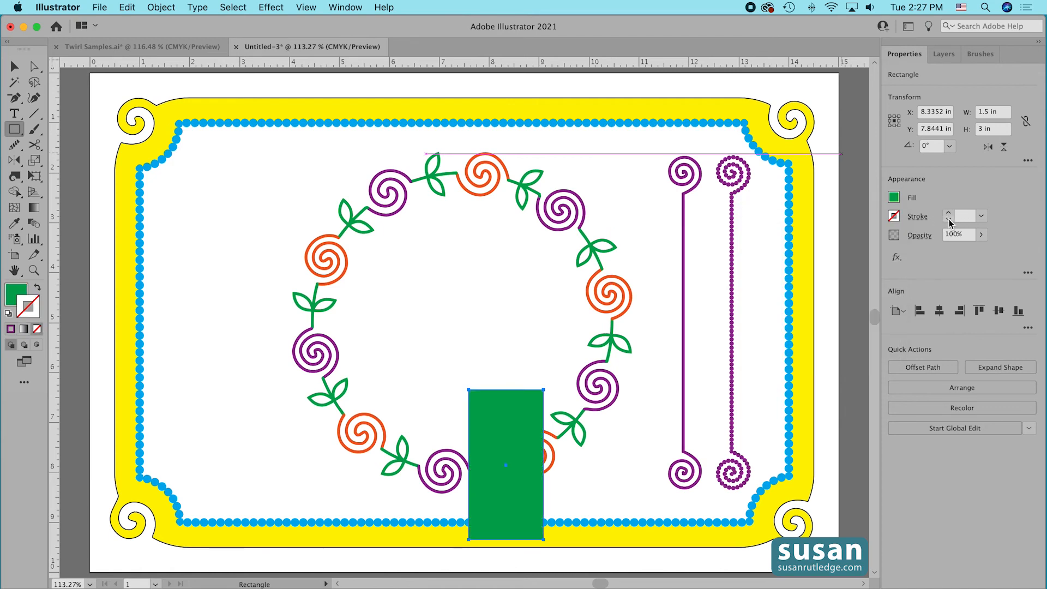
{"action": "key", "text": "v"}
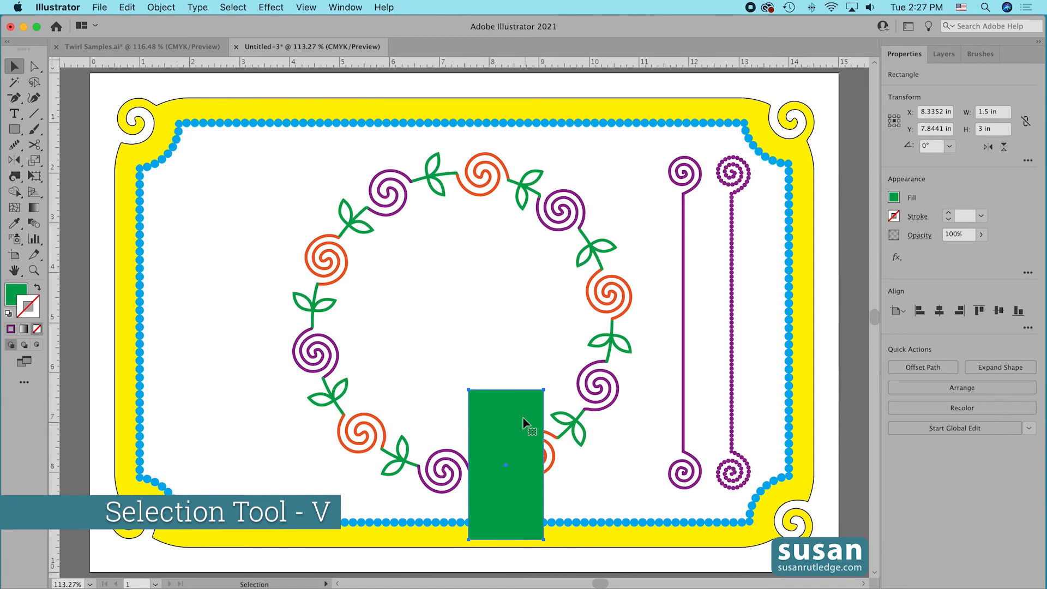
{"action": "left_click_drag", "start_coordinate": [510, 437], "coordinate": [226, 347]}
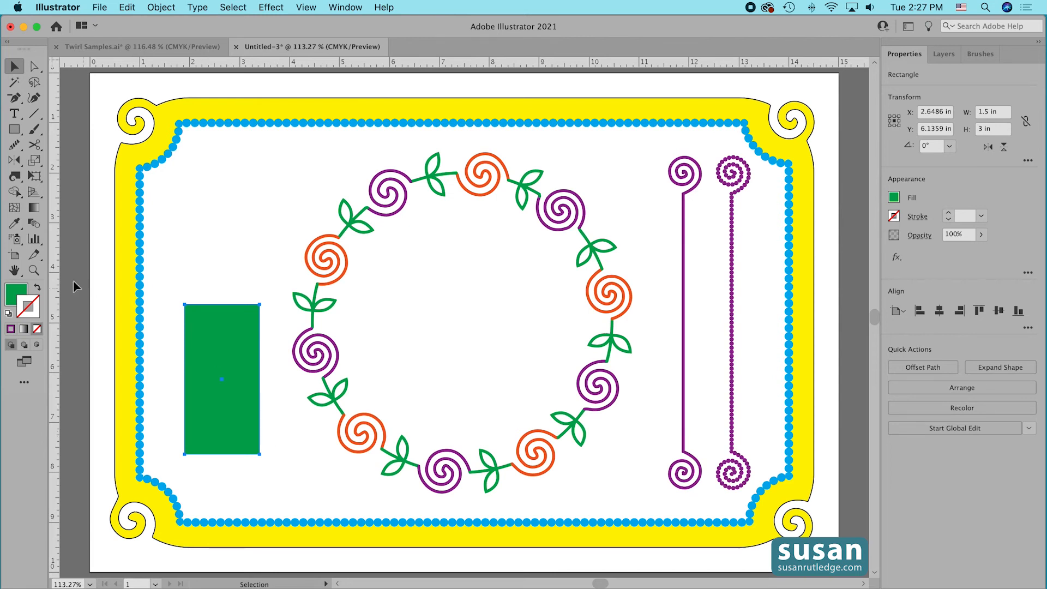
Set the Twirl tool's brush to 1.5 in wide and 1.5 in high.
{"action": "double_click", "coordinate": [16, 176]}
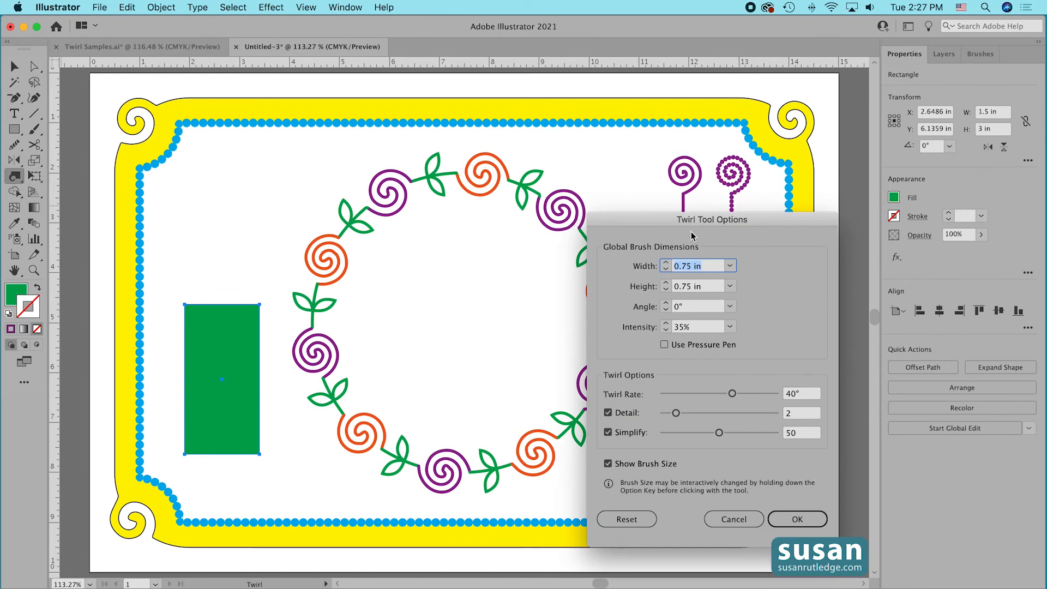
{"action": "type", "text": "1.5 in"}
{"action": "key", "text": "Tab"}
{"action": "type", "text": "1.5"}
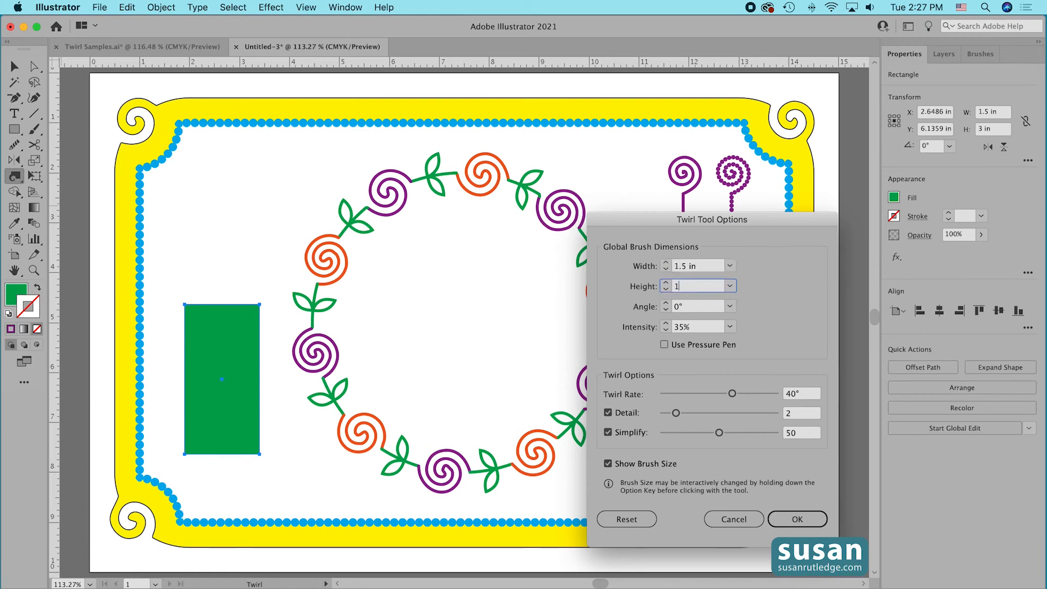
{"action": "left_click", "coordinate": [796, 518]}
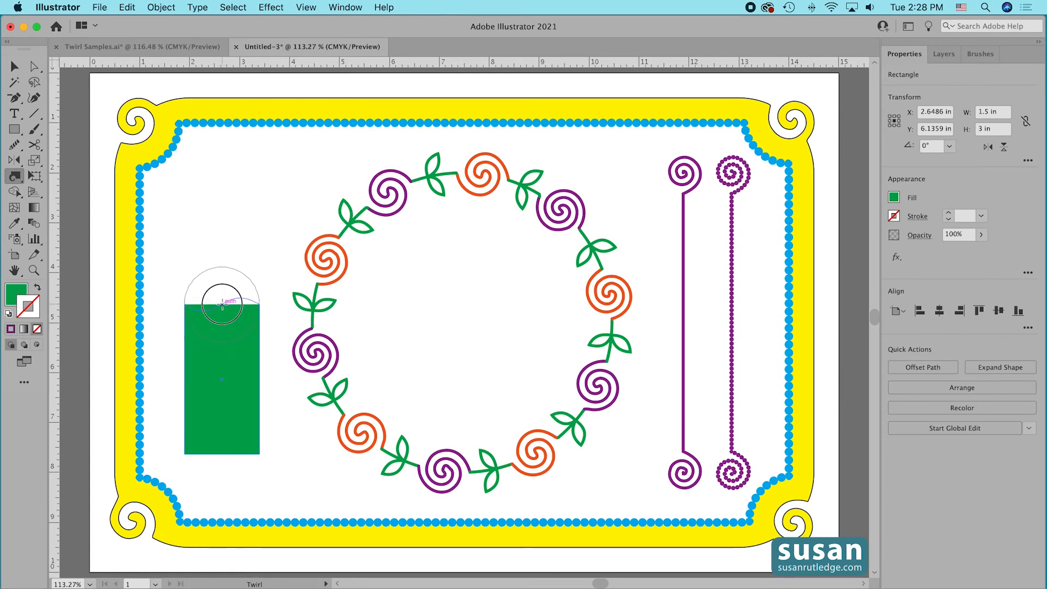
Twirl the green rectangle into spirals at the middle of its top, bottom, right and left edges, and deselect it.
{"action": "left_click", "coordinate": [222, 304]}
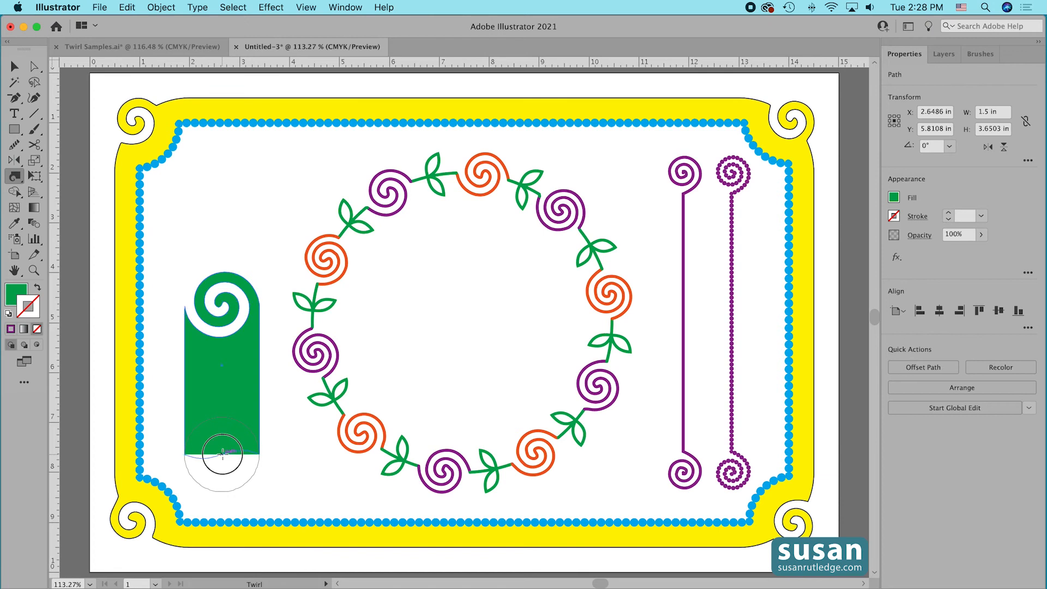
{"action": "left_click", "coordinate": [222, 452]}
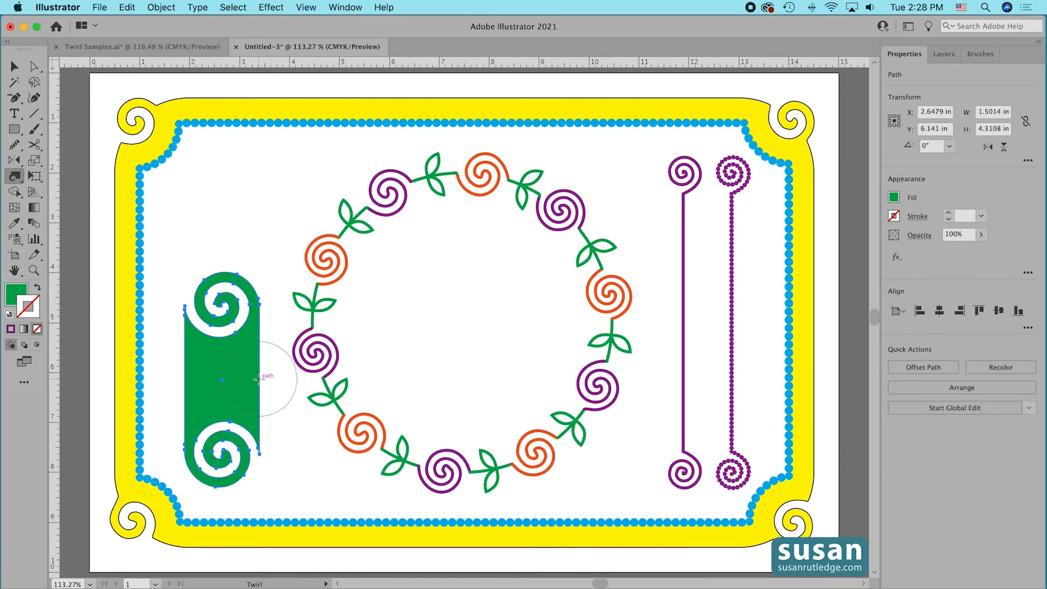
{"action": "left_click", "coordinate": [259, 378]}
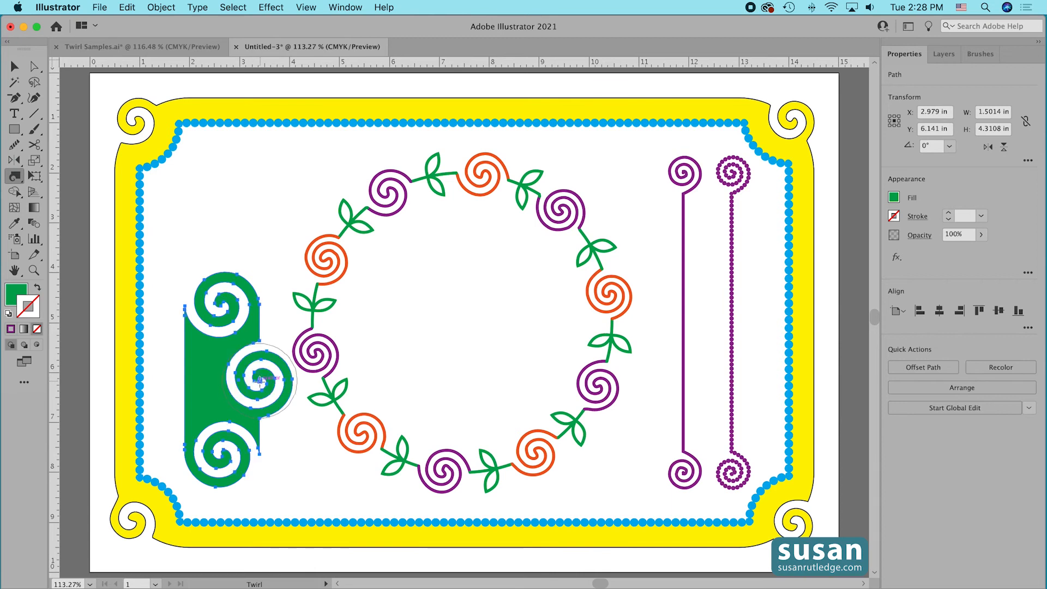
{"action": "left_click", "coordinate": [185, 385]}
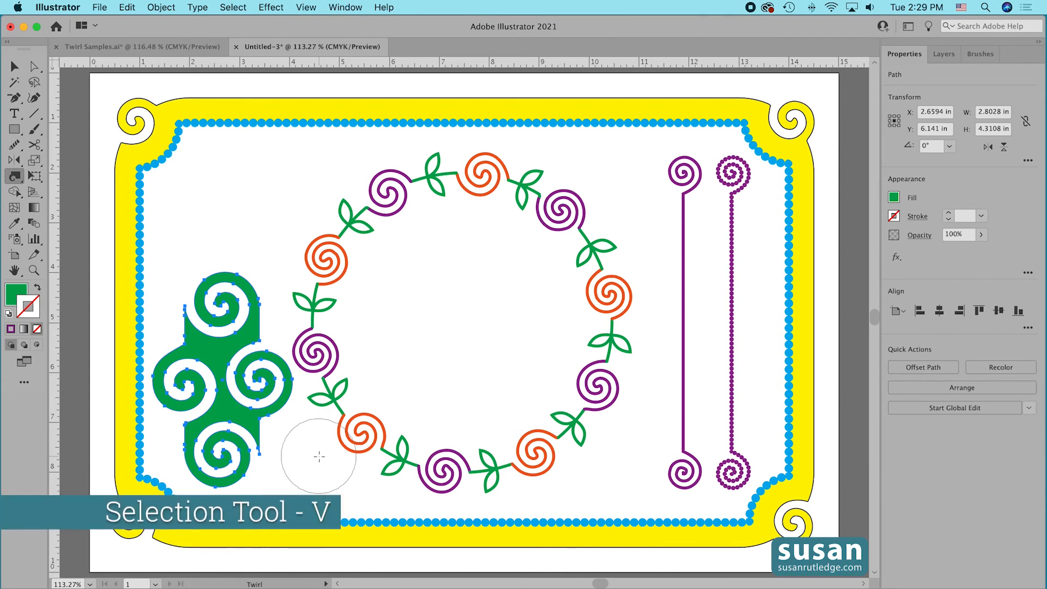
{"action": "key", "text": "v"}
{"action": "left_click", "coordinate": [302, 460]}
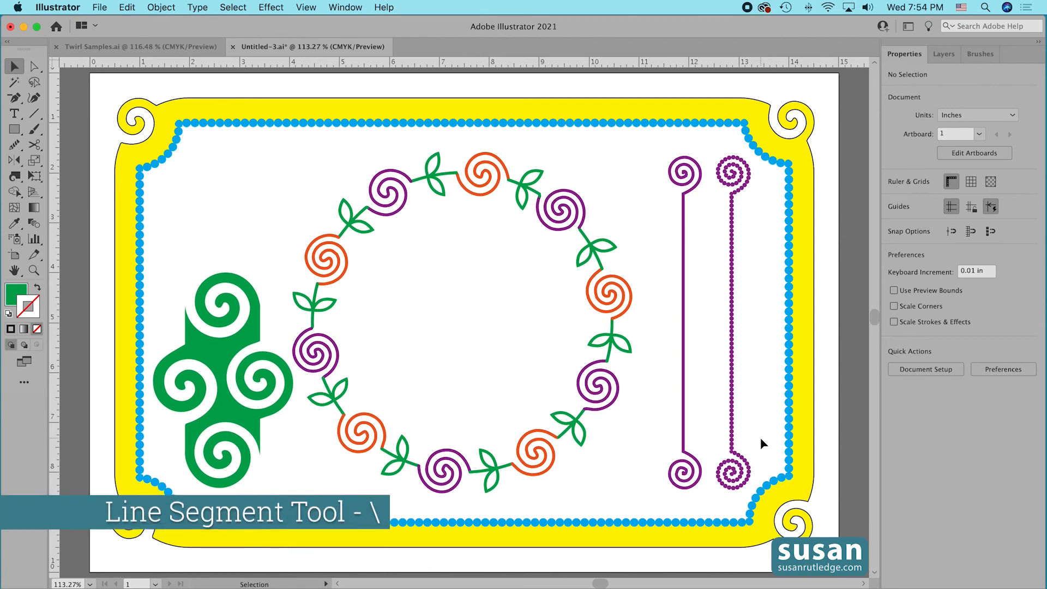
Draw a line 2.5 in long at a 180° angle inside the wreath.
{"action": "key", "text": "\\"}
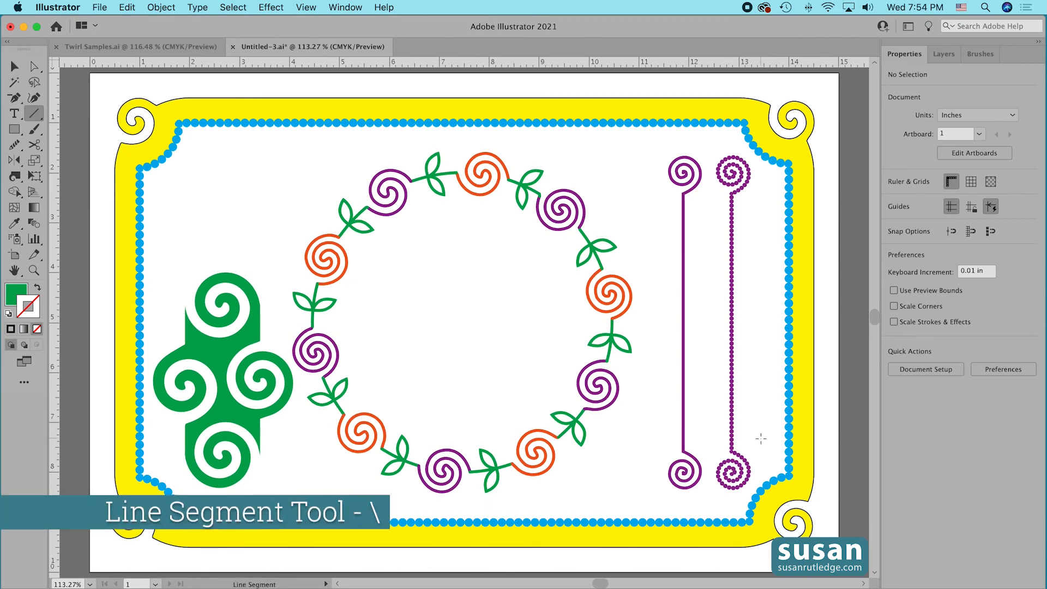
{"action": "left_click_drag", "start_coordinate": [462, 306], "coordinate": [462, 306]}
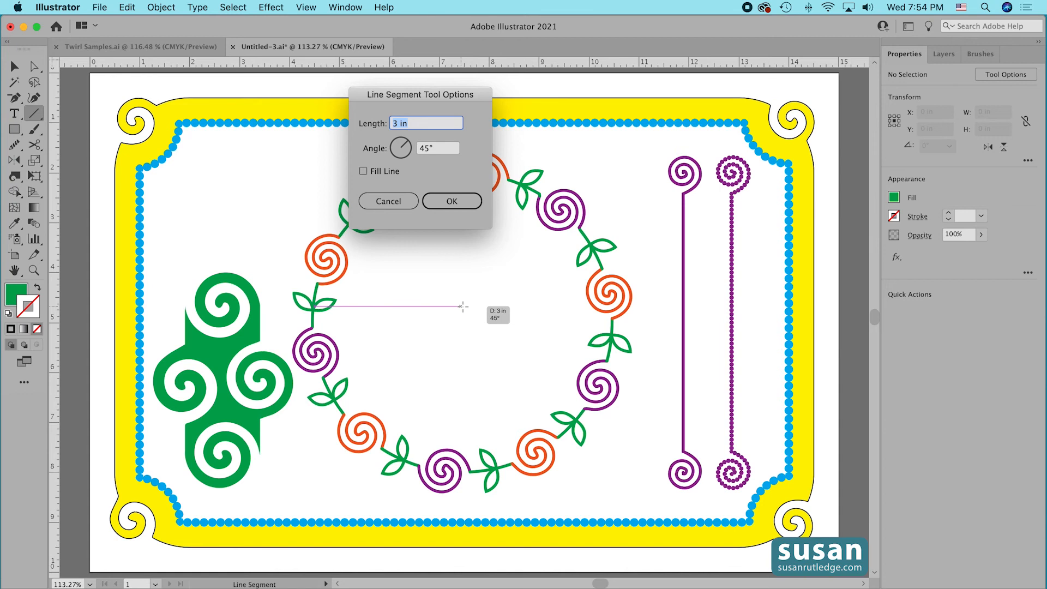
{"action": "type", "text": "2.5"}
{"action": "key", "text": "Tab"}
{"action": "type", "text": "180"}
{"action": "left_click", "coordinate": [464, 201]}
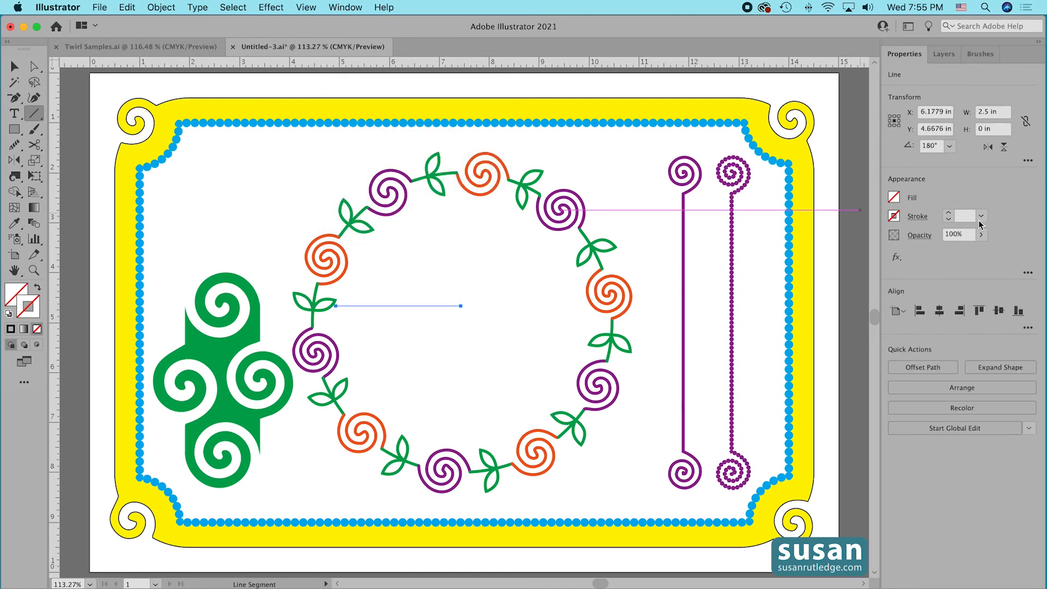
Give the line a 4 pt black stroke without a fill, and move it to the empty area above the twirled green shape.
{"action": "left_click", "coordinate": [894, 216]}
{"action": "left_click", "coordinate": [810, 268]}
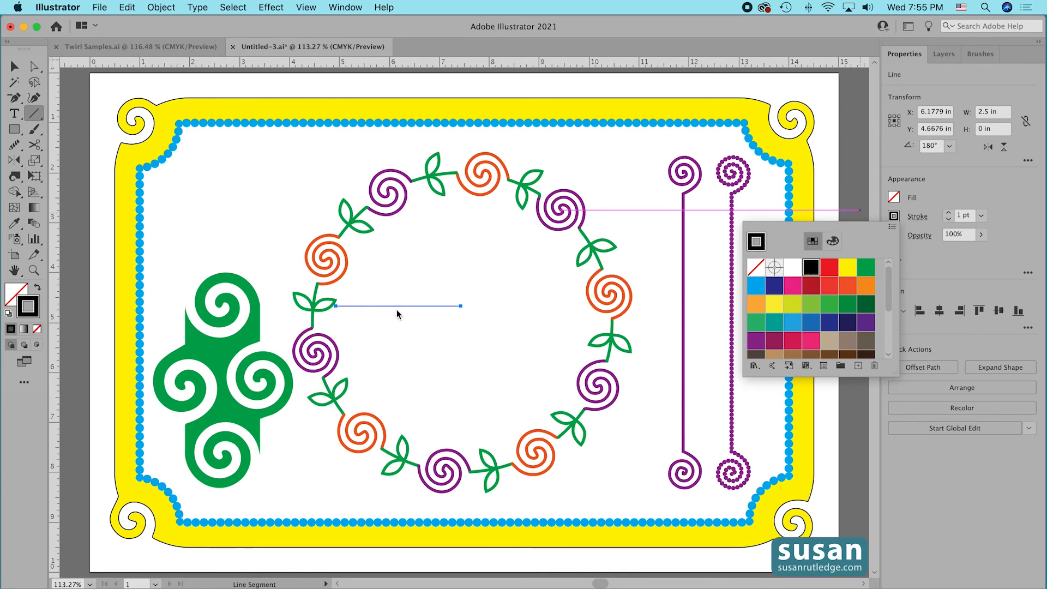
{"action": "key", "text": "v"}
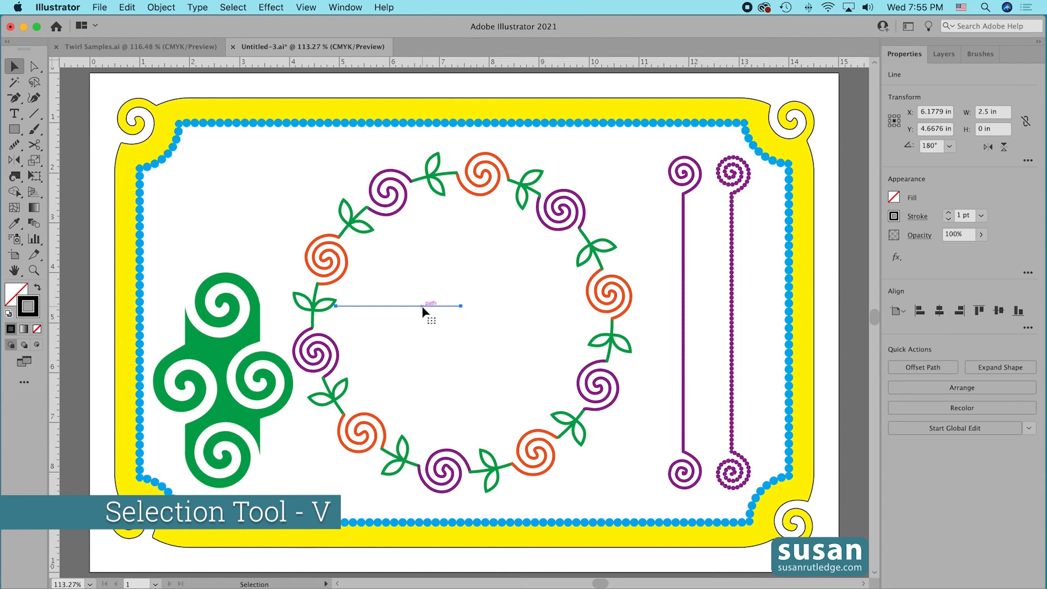
{"action": "left_click_drag", "start_coordinate": [422, 306], "coordinate": [254, 198]}
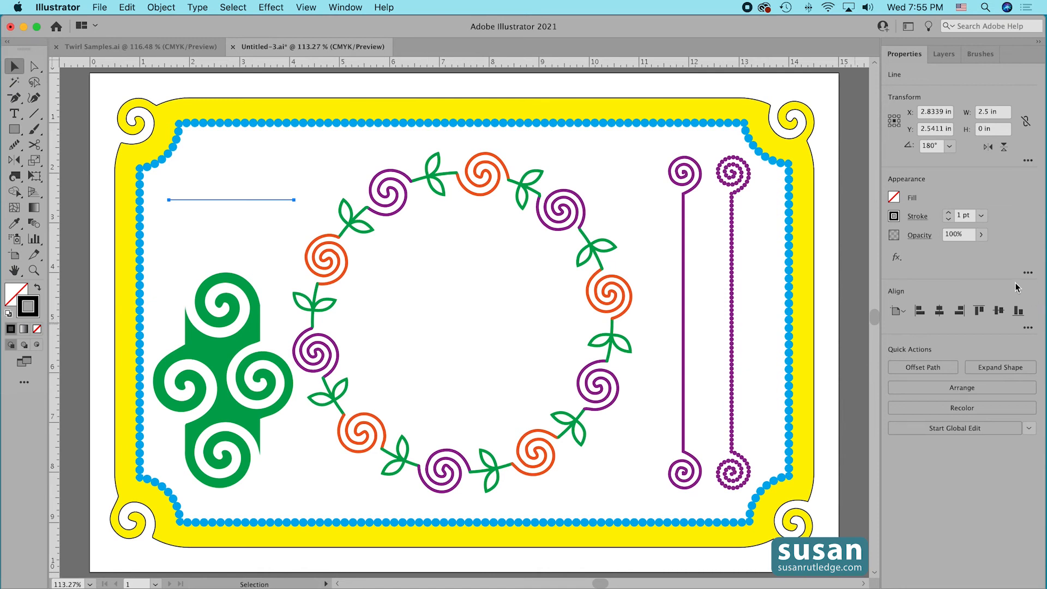
{"action": "left_click", "coordinate": [949, 213]}
{"action": "left_click", "coordinate": [949, 213]}
{"action": "left_click", "coordinate": [949, 212]}
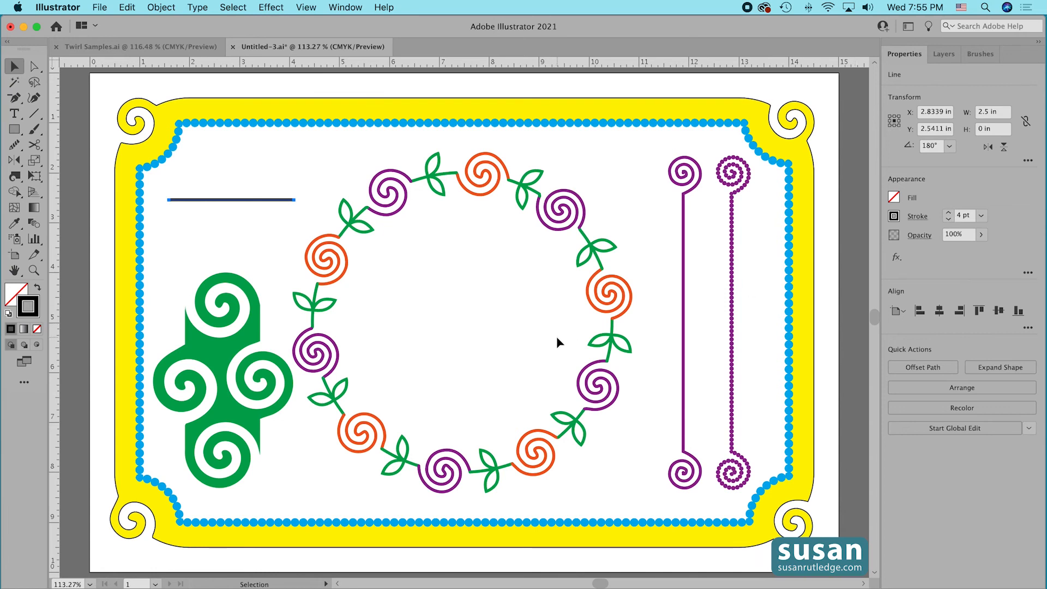
Set the Twirl tool's brush to 2.5 in wide and 2.5 in high, and twirl the line into a spiral around its midpoint.
{"action": "left_click", "coordinate": [16, 178]}
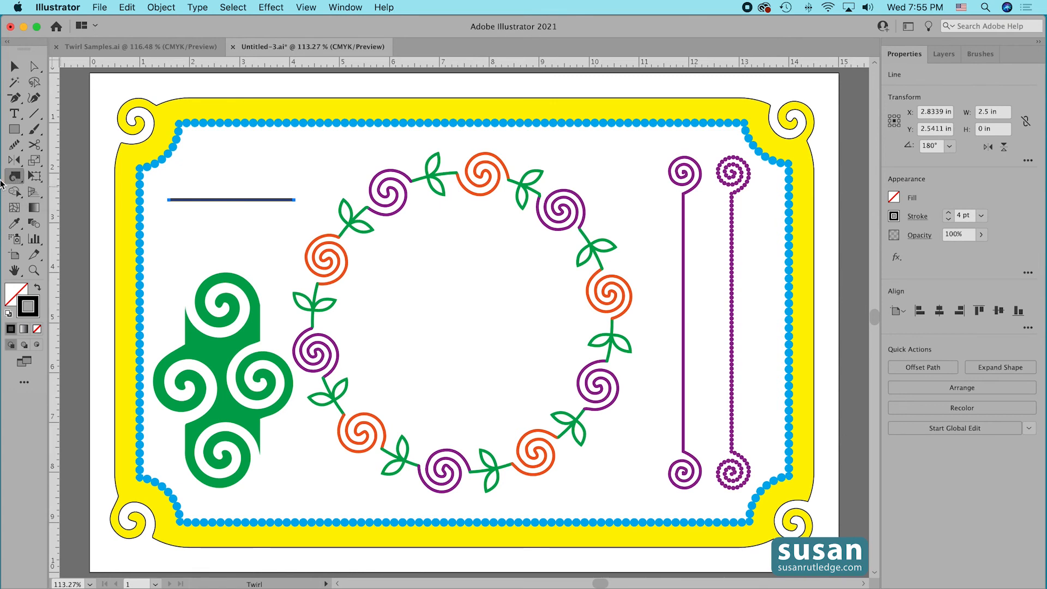
{"action": "double_click", "coordinate": [15, 178]}
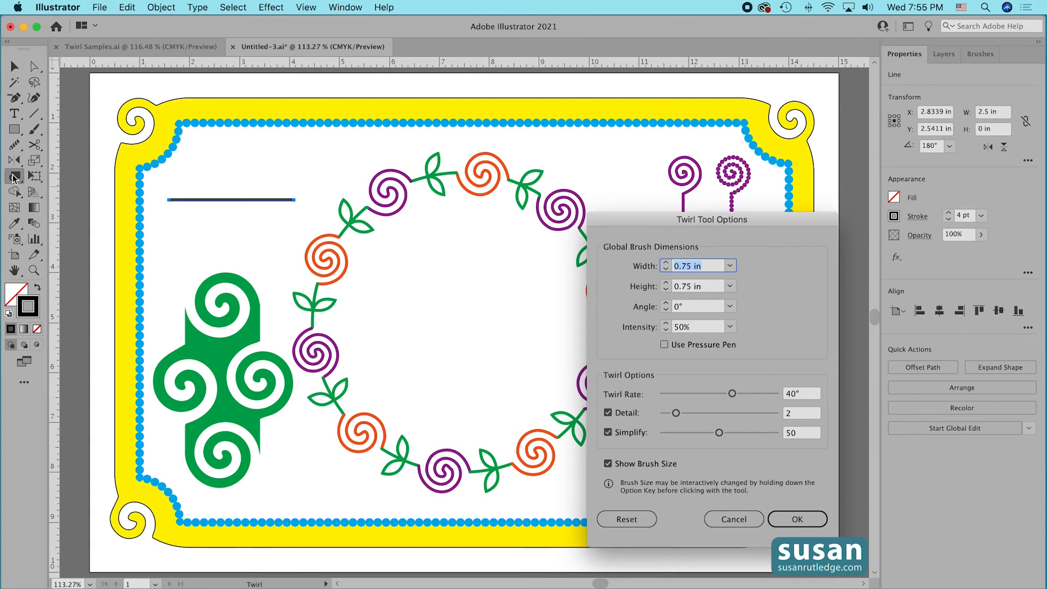
{"action": "type", "text": "2.5"}
{"action": "key", "text": "Tab"}
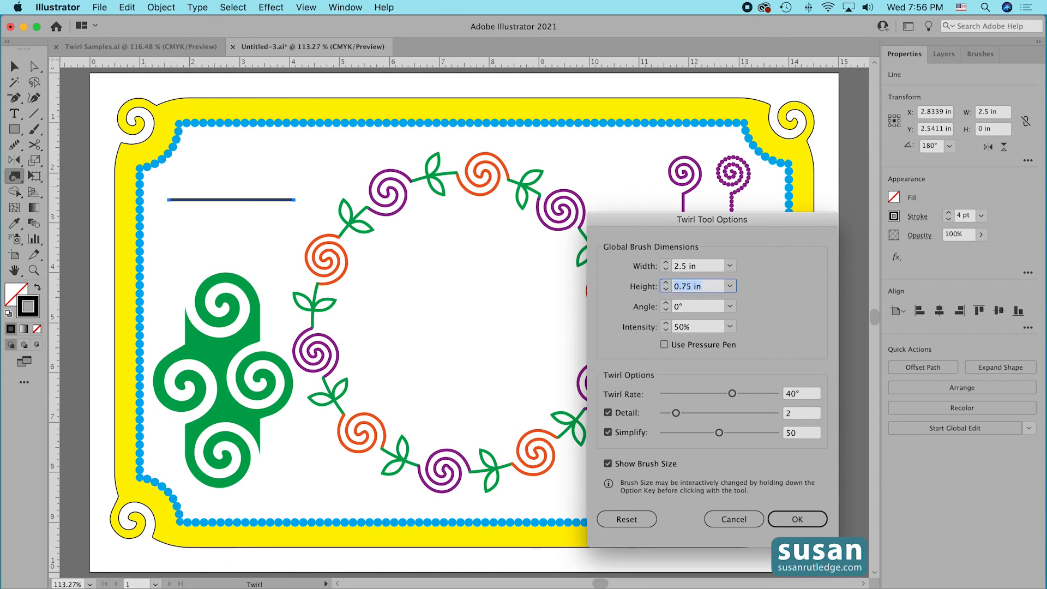
{"action": "type", "text": "2.5"}
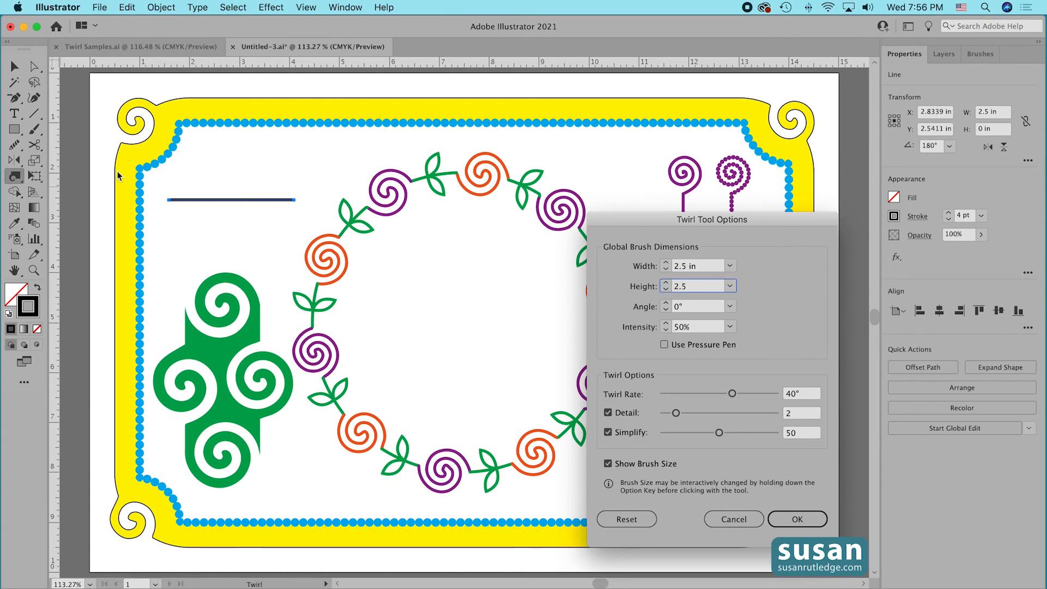
{"action": "left_click", "coordinate": [792, 518]}
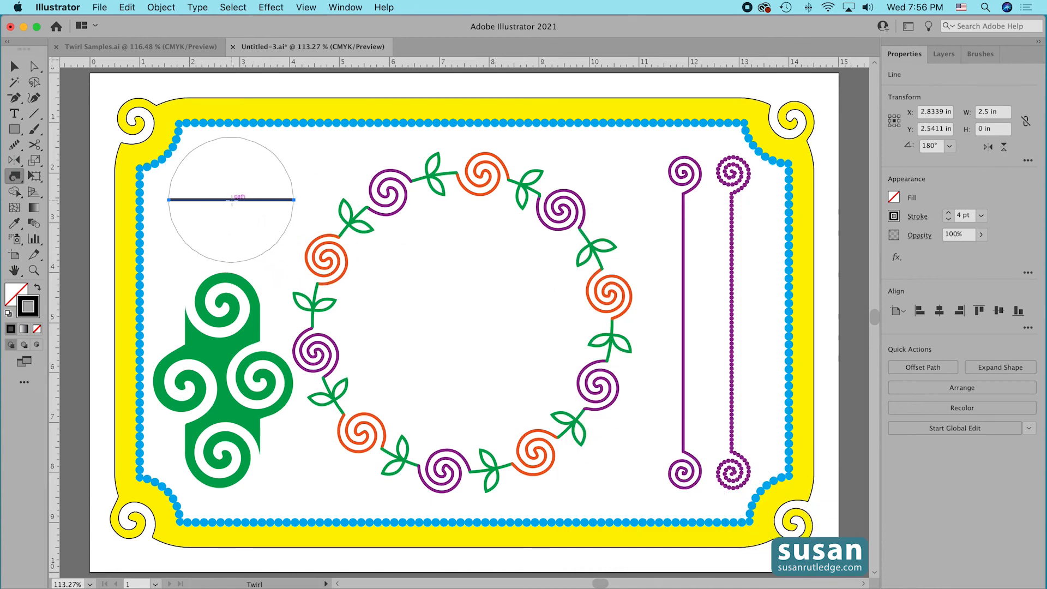
{"action": "left_click_drag", "start_coordinate": [232, 200], "coordinate": [232, 199]}
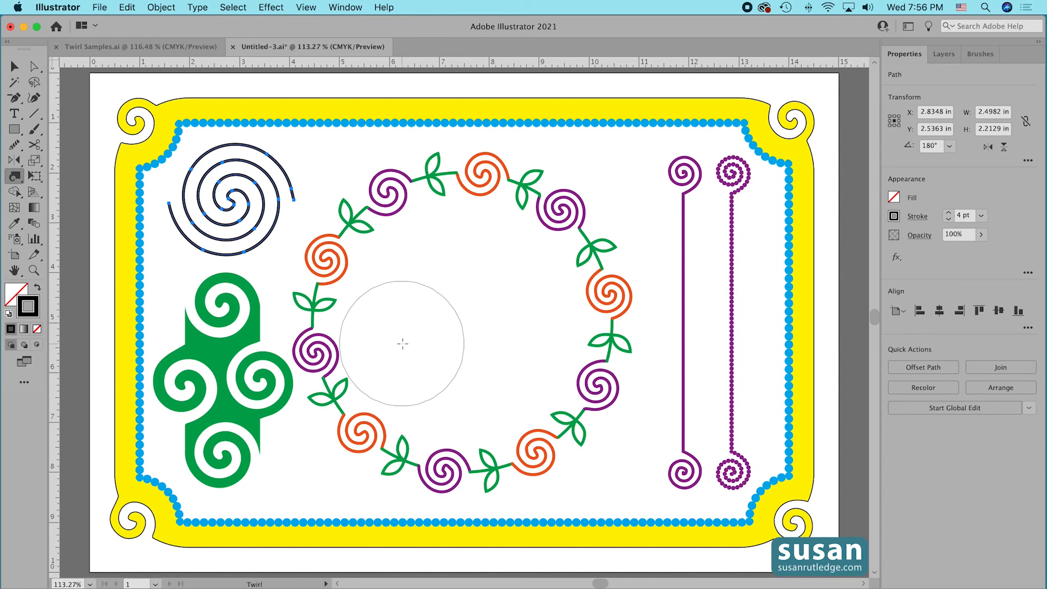
Apply a linear gradient to the spiral's stroke and set the gradient's black end stop to purple.
{"action": "left_click", "coordinate": [25, 330]}
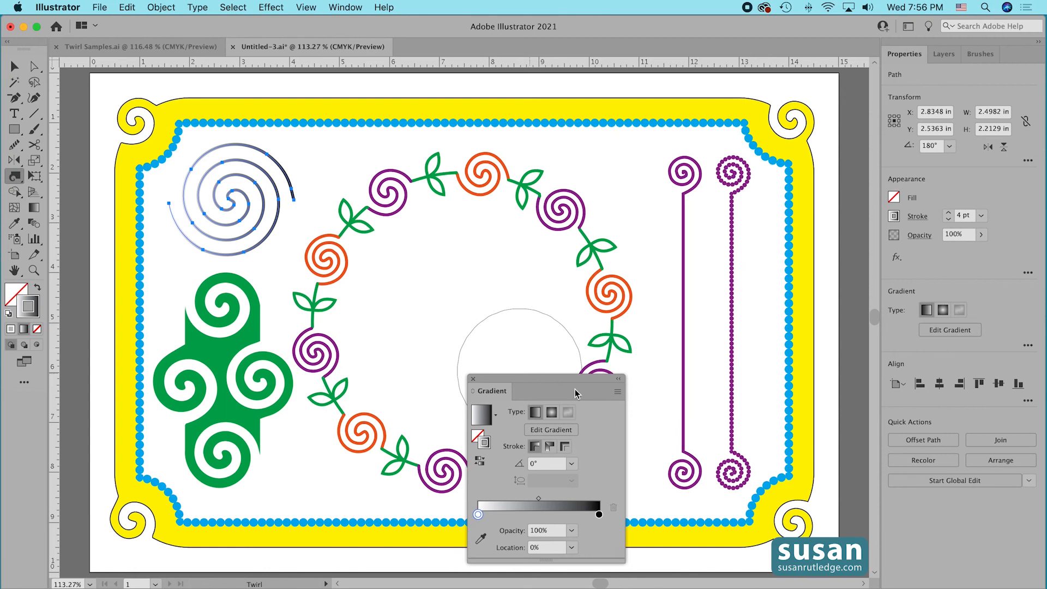
{"action": "mouse_move", "coordinate": [522, 385]}
{"action": "left_mouse_down"}
{"action": "mouse_move", "coordinate": [484, 357]}
{"action": "mouse_move", "coordinate": [434, 225]}
{"action": "left_mouse_up"}
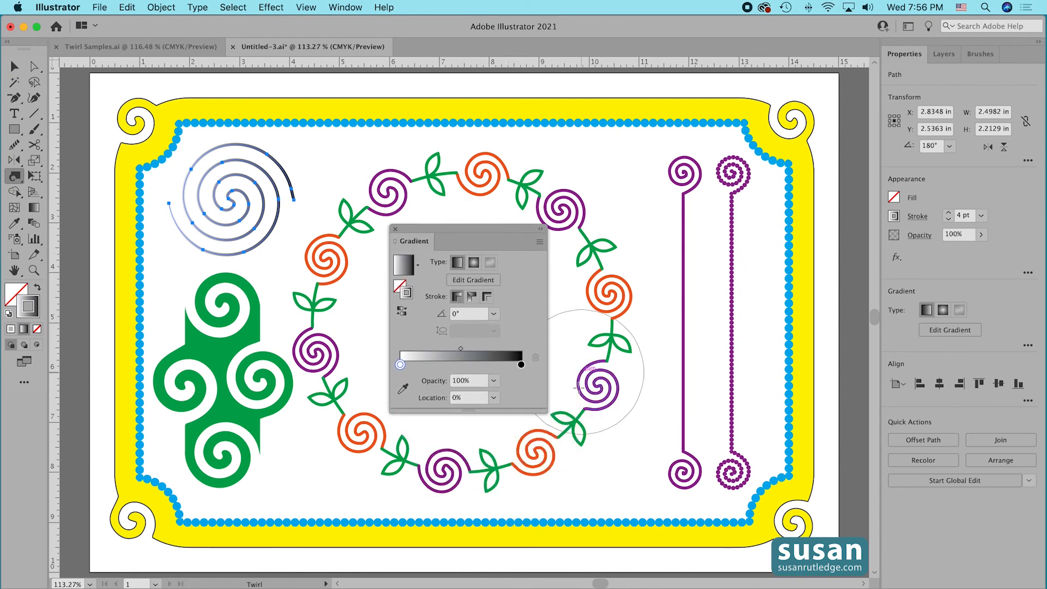
{"action": "double_click", "coordinate": [522, 365]}
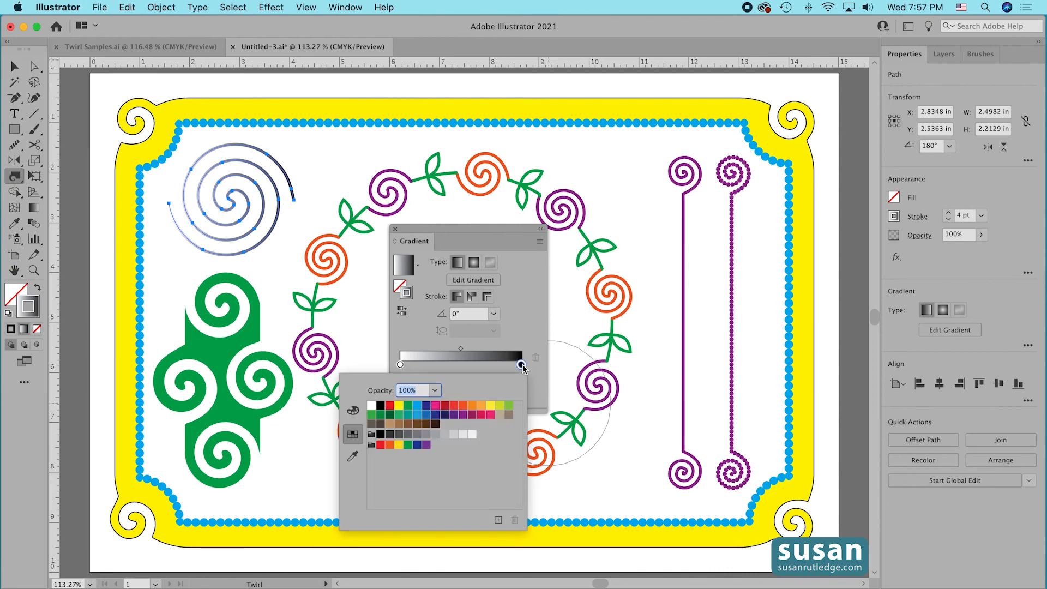
{"action": "left_click", "coordinate": [453, 415]}
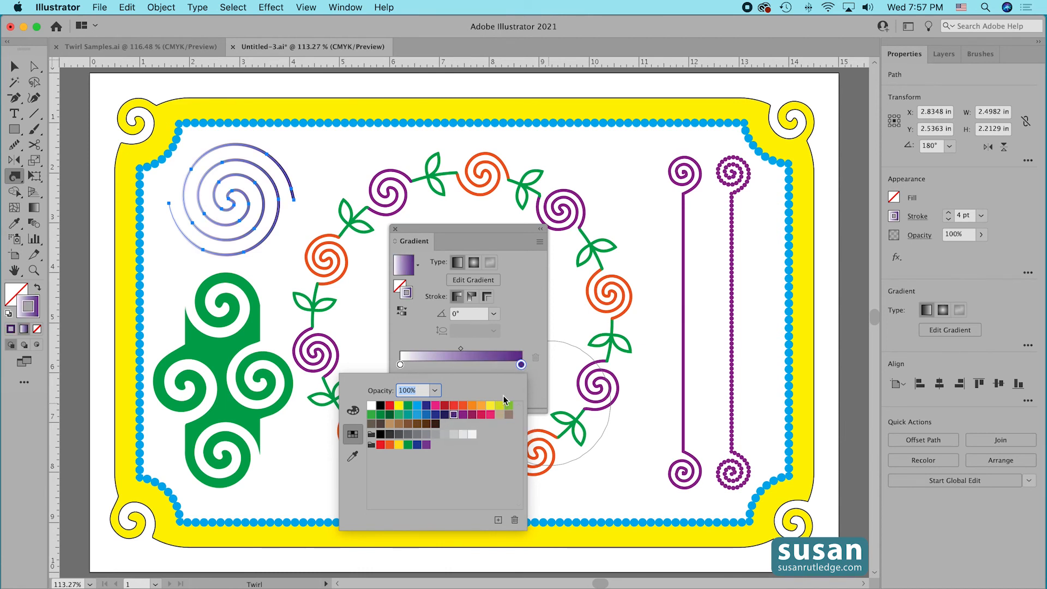
{"action": "left_click", "coordinate": [485, 366]}
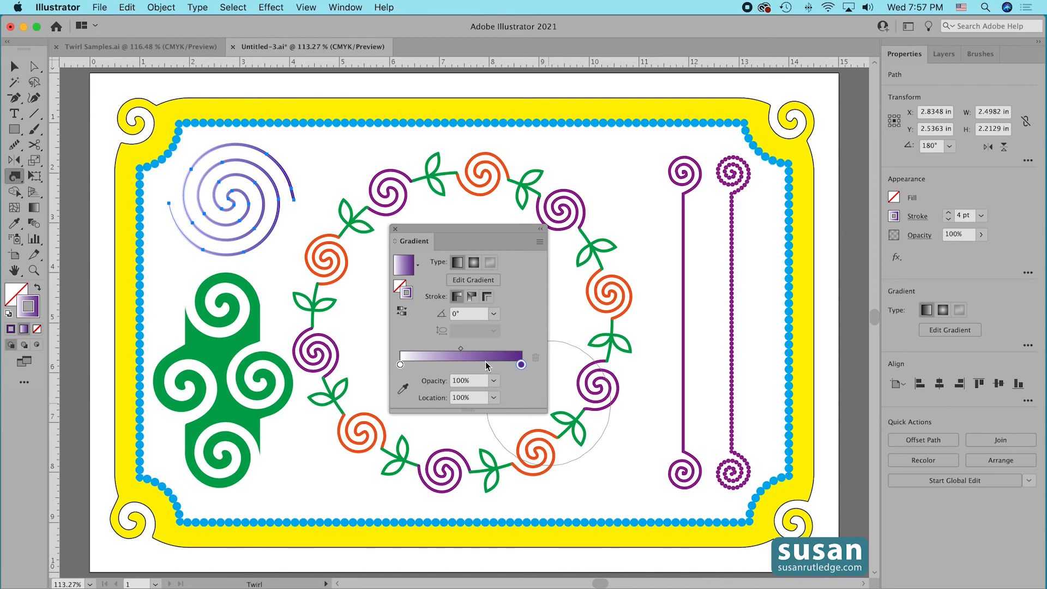
Add a light blue stop at about 71% and a green stop at about 42% to the stroke gradient.
{"action": "left_click", "coordinate": [487, 365]}
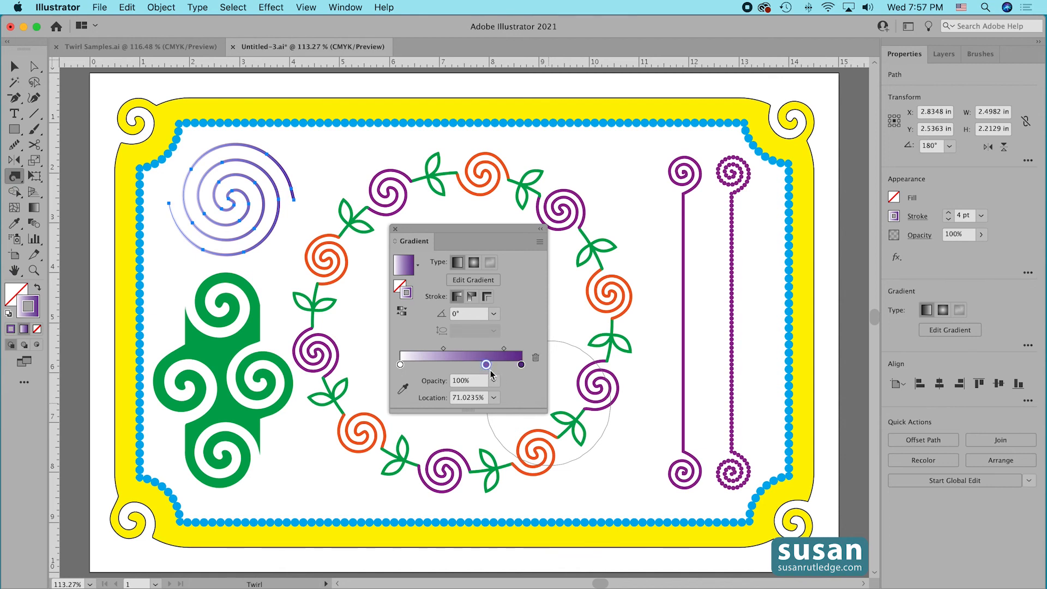
{"action": "double_click", "coordinate": [486, 365]}
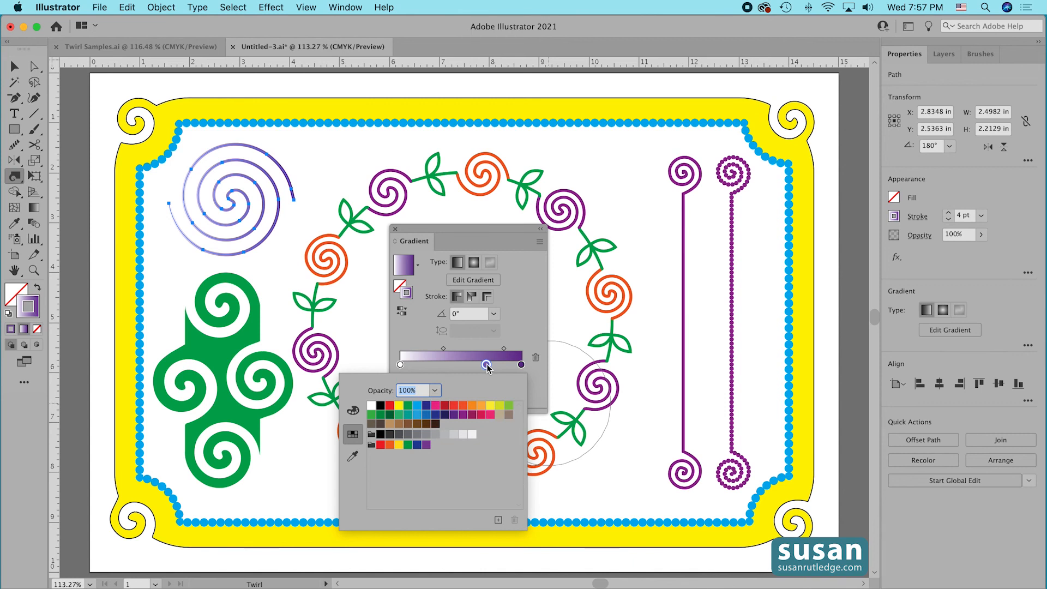
{"action": "left_click", "coordinate": [418, 408]}
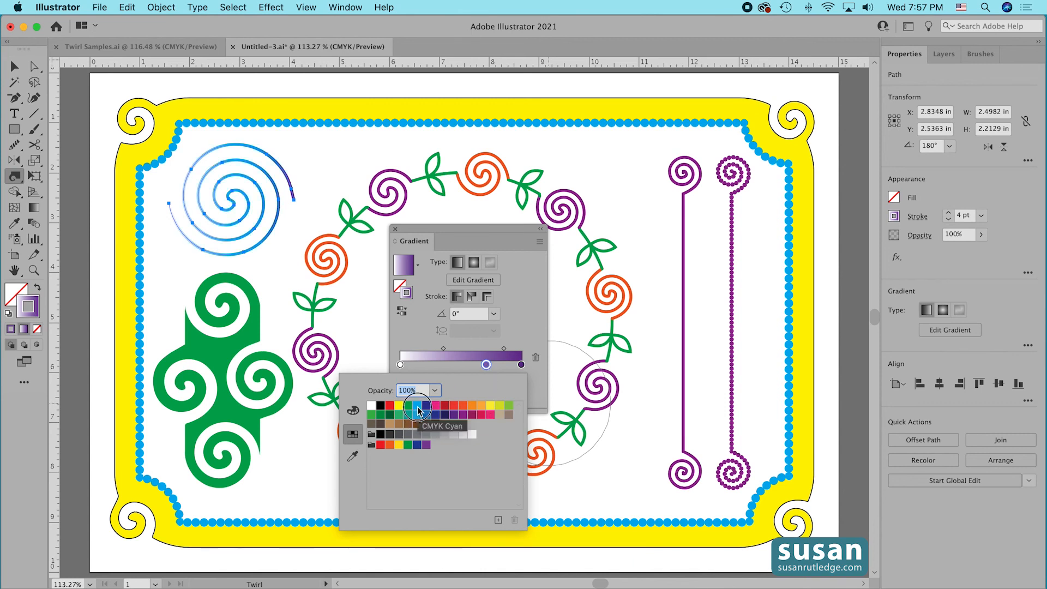
{"action": "left_click", "coordinate": [525, 333]}
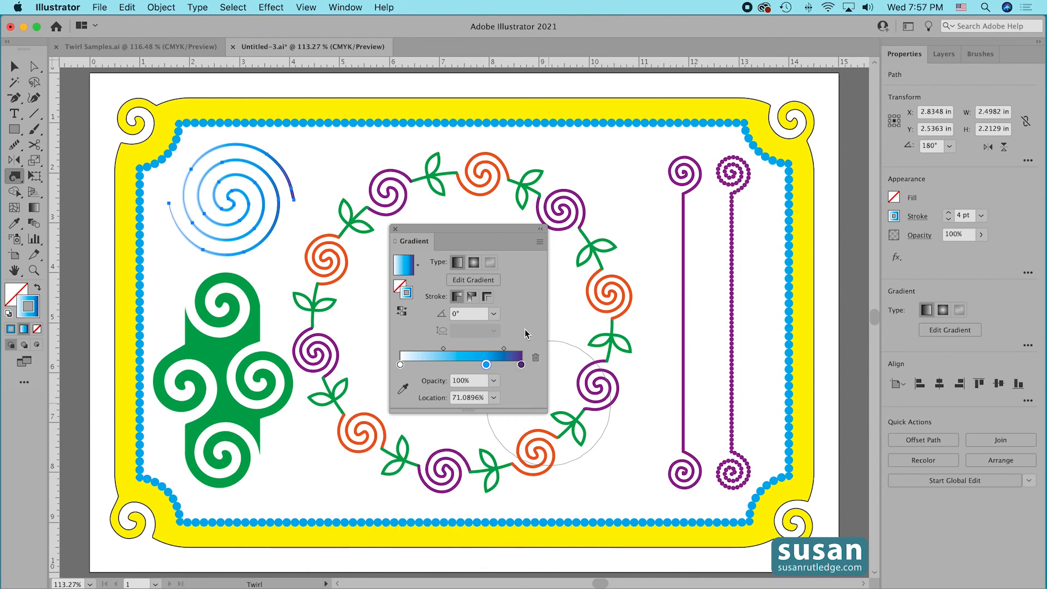
{"action": "left_click", "coordinate": [452, 365]}
{"action": "double_click", "coordinate": [452, 364]}
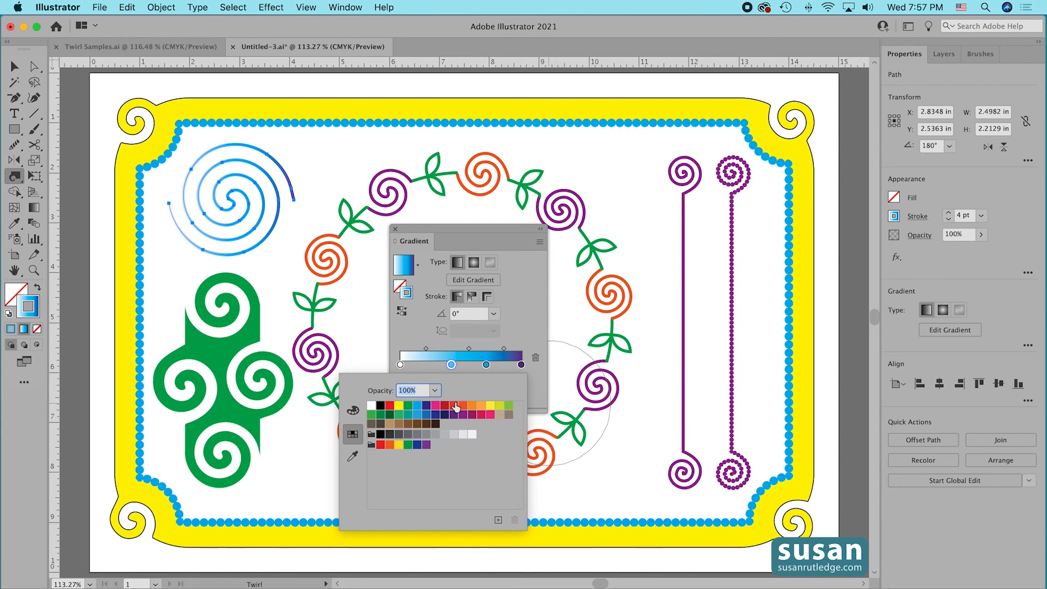
{"action": "left_click", "coordinate": [372, 416]}
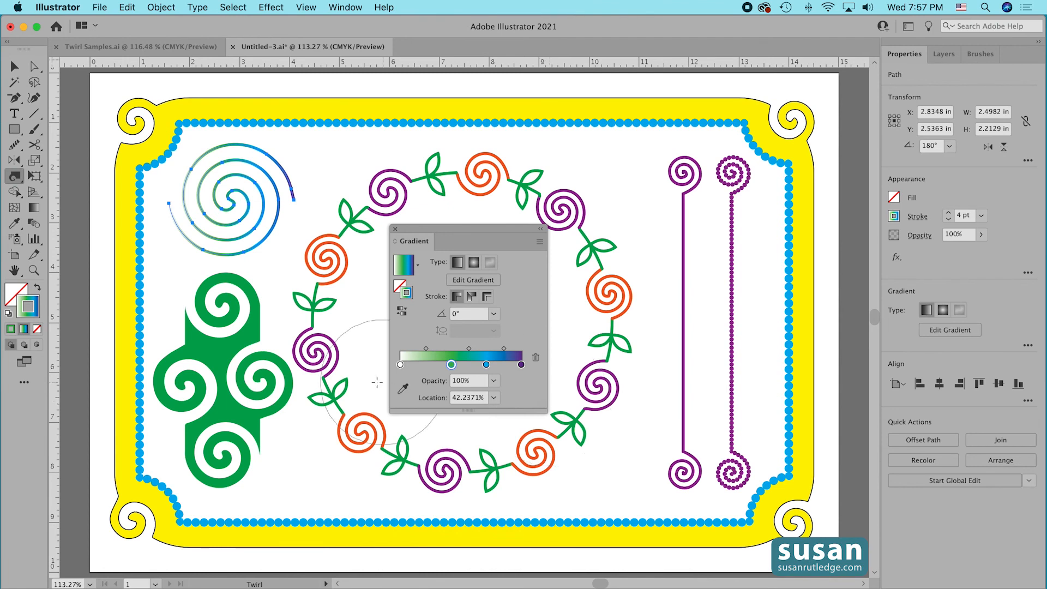
Change the stroke gradient's white starting stop at 0% to yellow.
{"action": "double_click", "coordinate": [400, 364]}
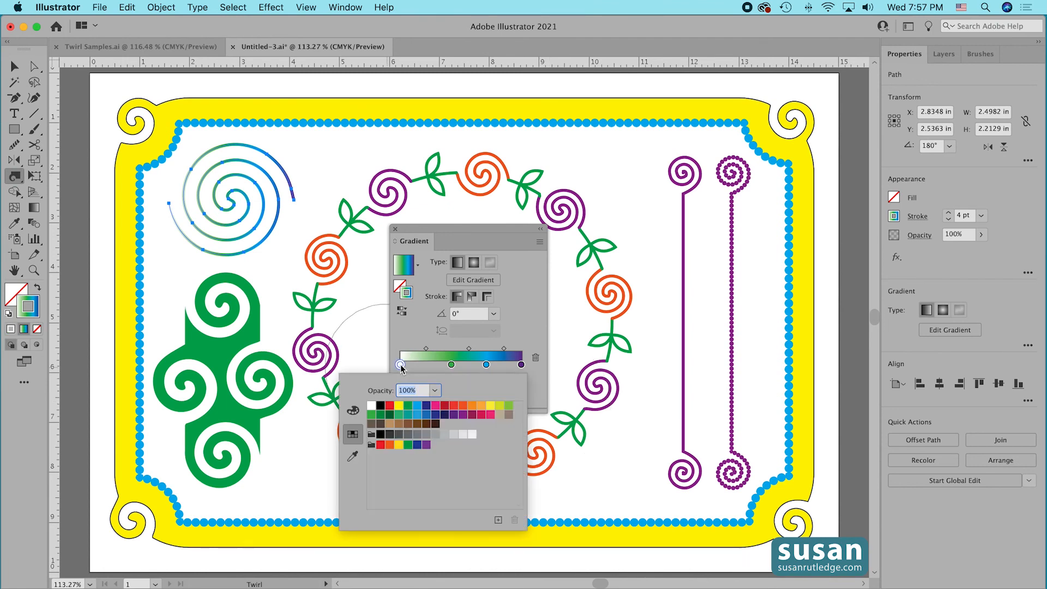
{"action": "left_click", "coordinate": [398, 445]}
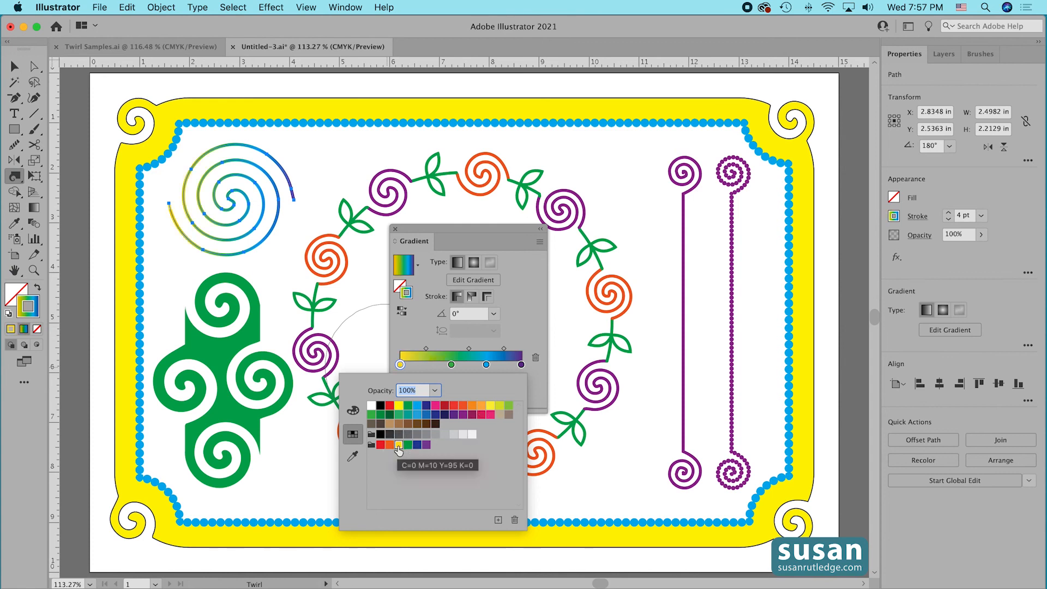
{"action": "left_click", "coordinate": [529, 325]}
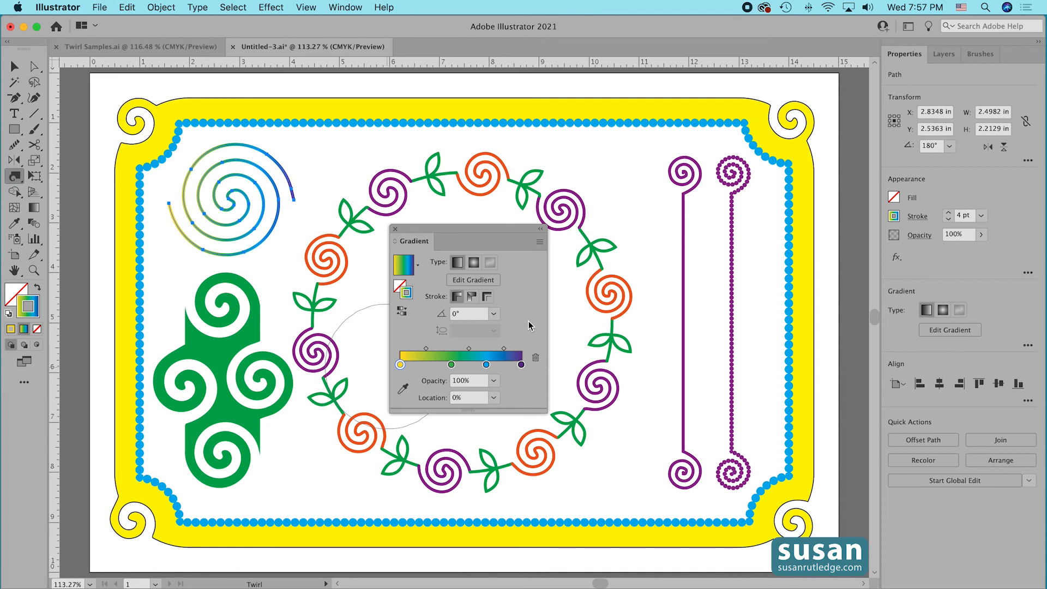
Increase the spiral's stroke weight to 14 pt.
{"action": "left_click", "coordinate": [948, 213]}
{"action": "left_click", "coordinate": [949, 212]}
{"action": "left_click", "coordinate": [949, 213]}
{"action": "left_click", "coordinate": [948, 212]}
{"action": "left_click", "coordinate": [949, 213]}
{"action": "left_click", "coordinate": [949, 213]}
{"action": "left_click", "coordinate": [948, 212]}
{"action": "left_click", "coordinate": [949, 213]}
{"action": "left_click", "coordinate": [949, 213]}
{"action": "left_click", "coordinate": [949, 213]}
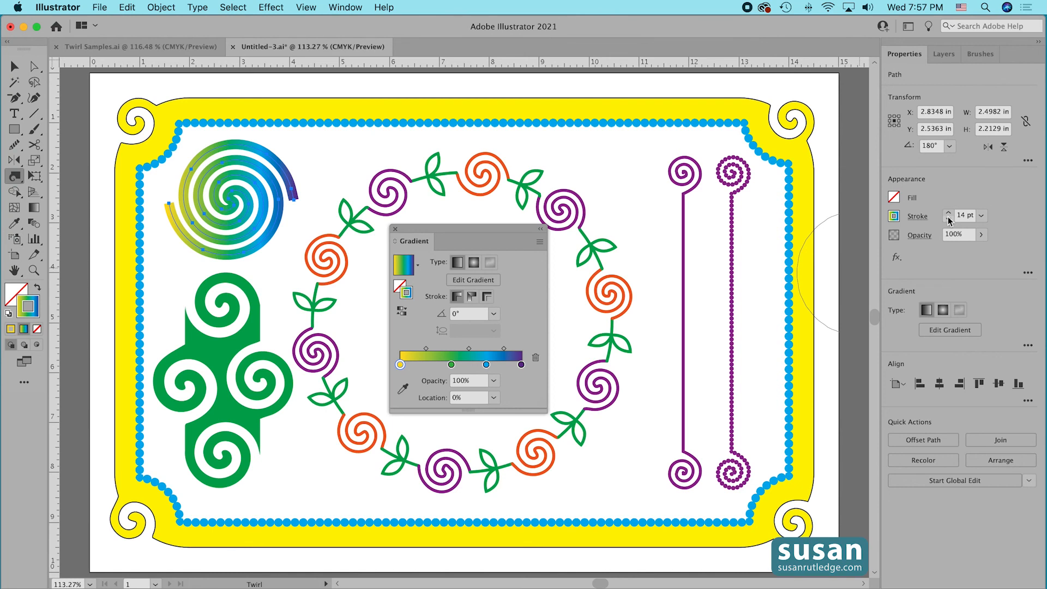
Make the spiral's stroke a dashed line with 20 pt dashes and 10 pt gaps.
{"action": "left_click", "coordinate": [918, 218]}
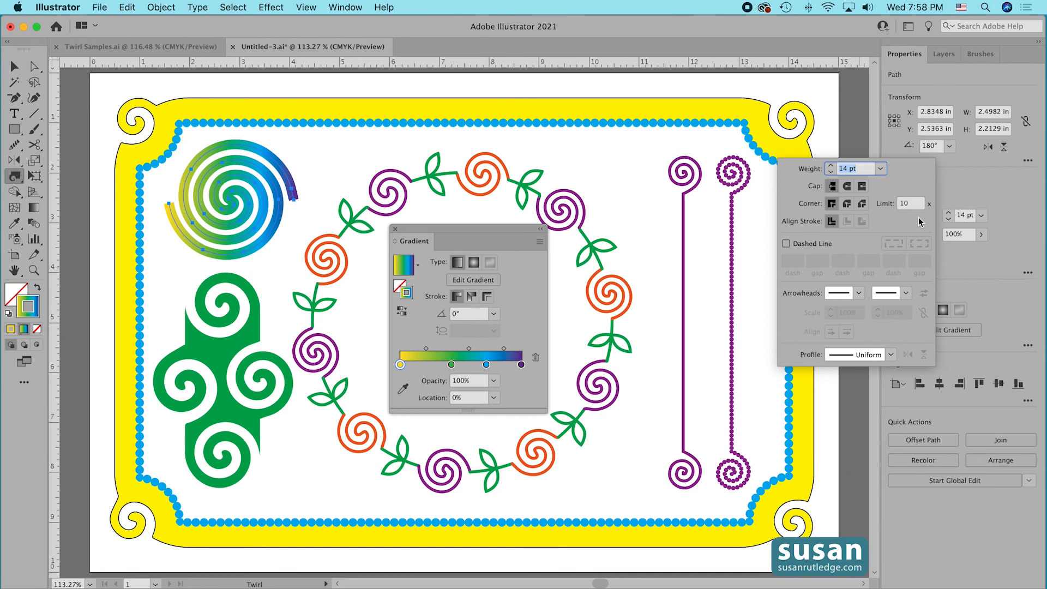
{"action": "left_click", "coordinate": [786, 244]}
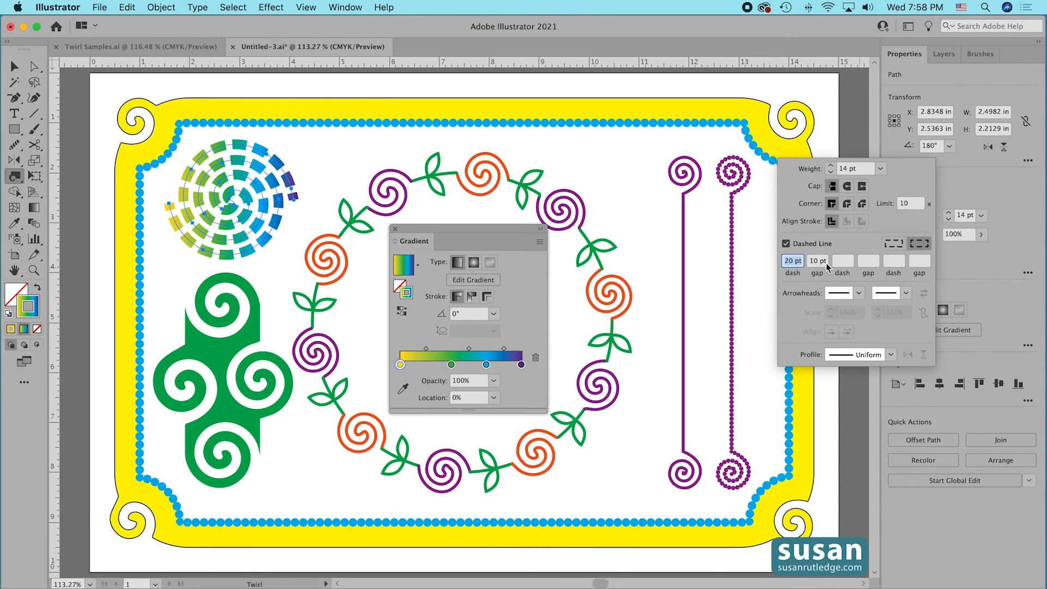
{"action": "left_click", "coordinate": [762, 253]}
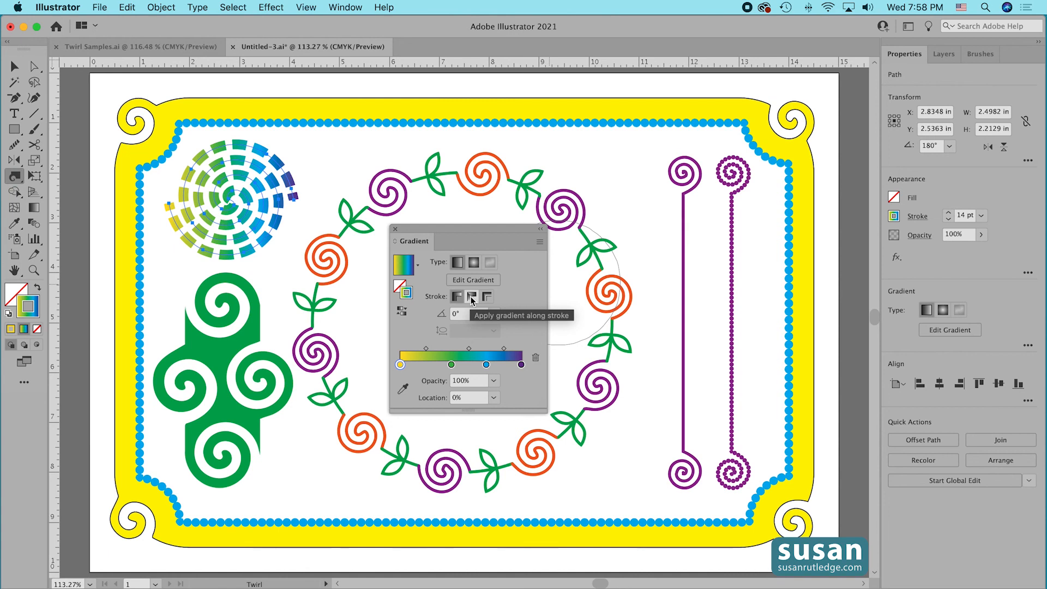
Apply the gradient across the spiral's stroke after trying it along the stroke, and deselect the spiral.
{"action": "left_click", "coordinate": [471, 297]}
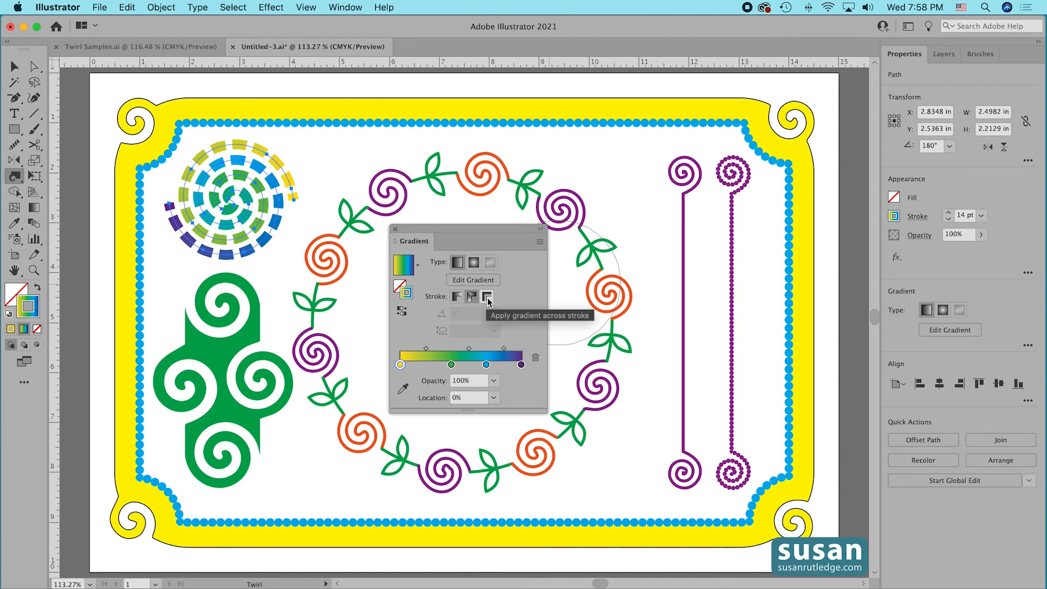
{"action": "left_click", "coordinate": [487, 298]}
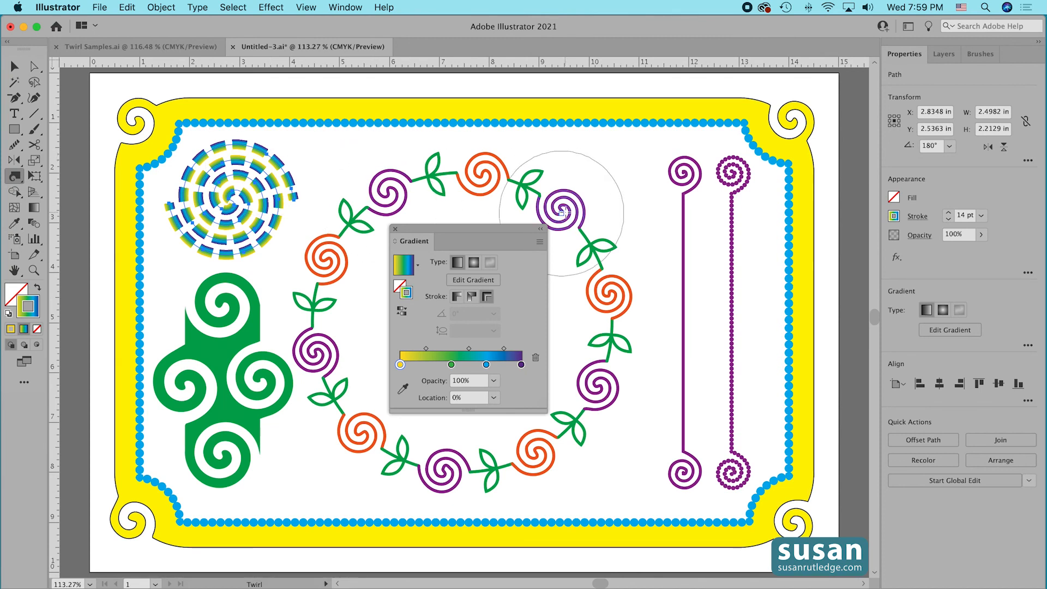
{"action": "left_click", "coordinate": [395, 228]}
{"action": "key", "text": "v"}
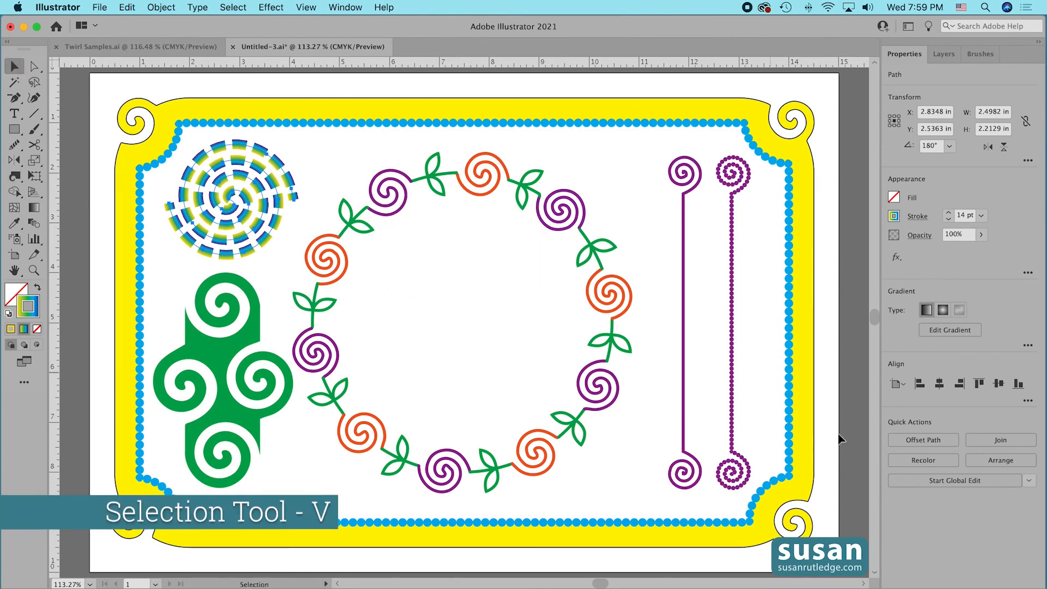
{"action": "left_click", "coordinate": [864, 574]}
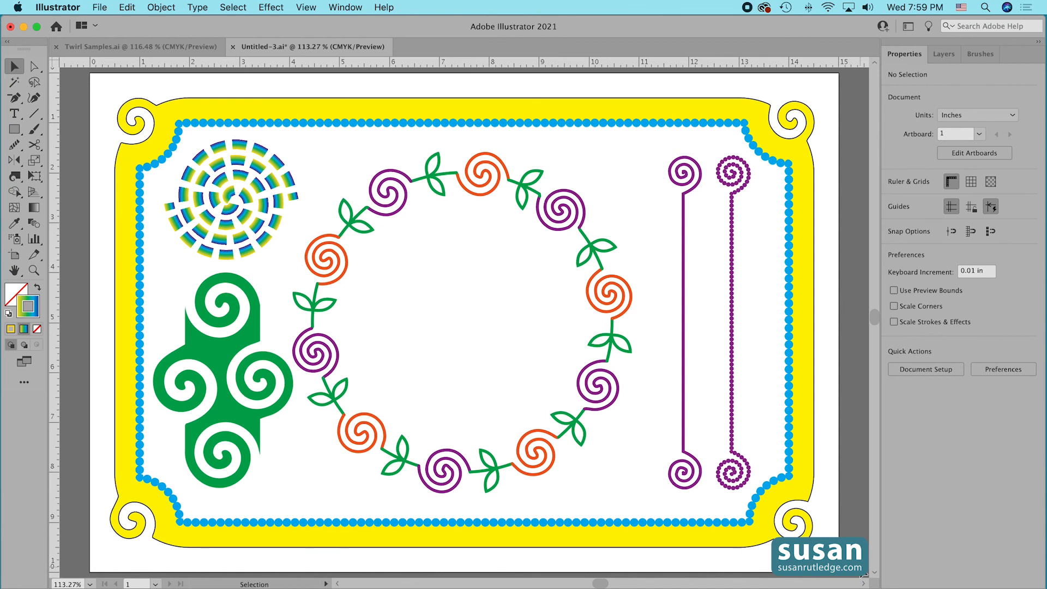